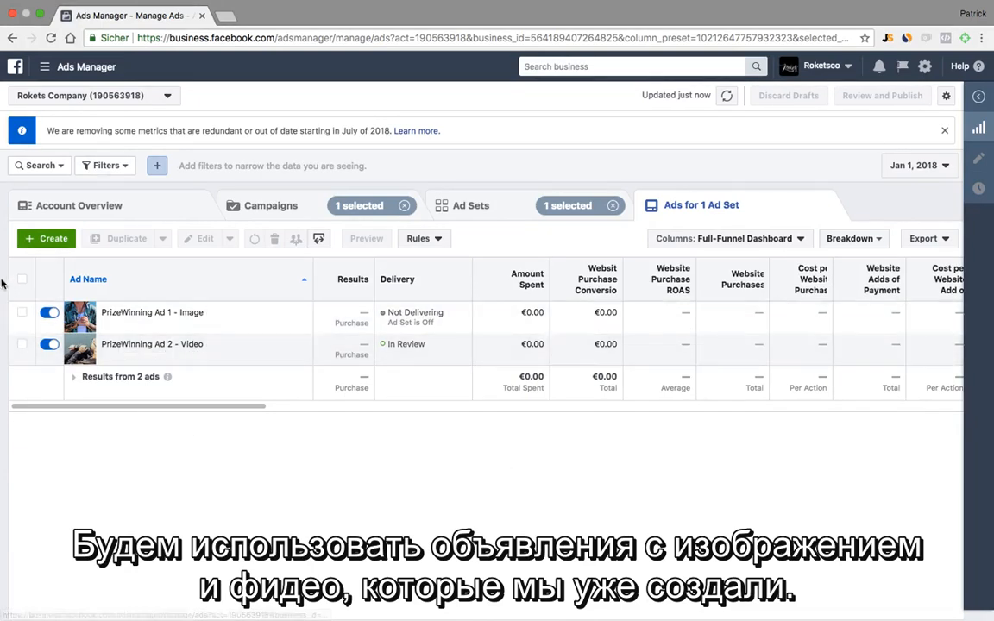
Duplicate PrizeWinning Ad 1 - Image once into the existing 1 PrizeWinning Campaign and 1 PrizeWinning Ad Set
click(23, 318)
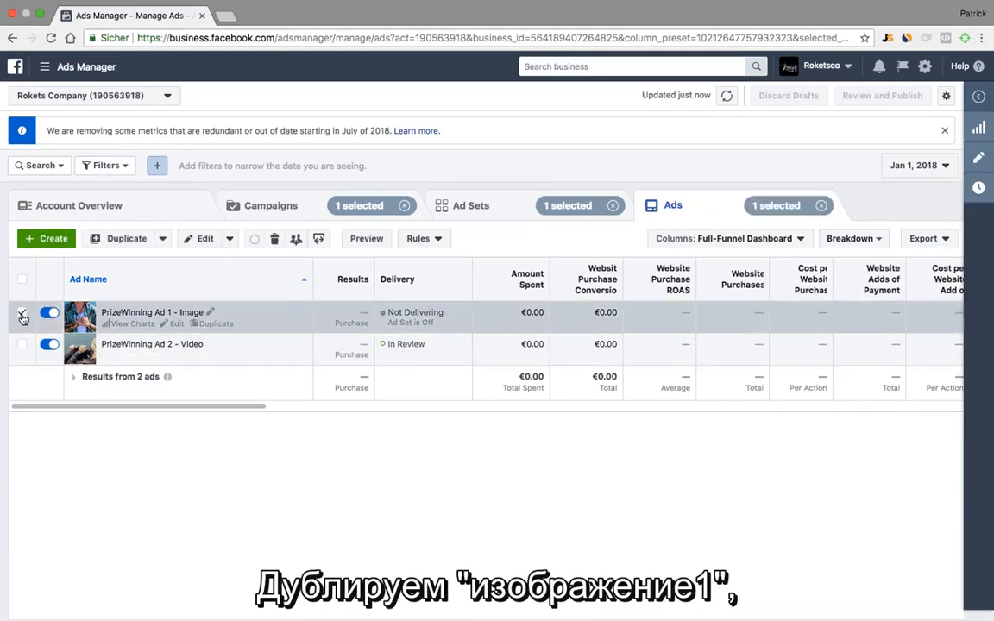
click(120, 240)
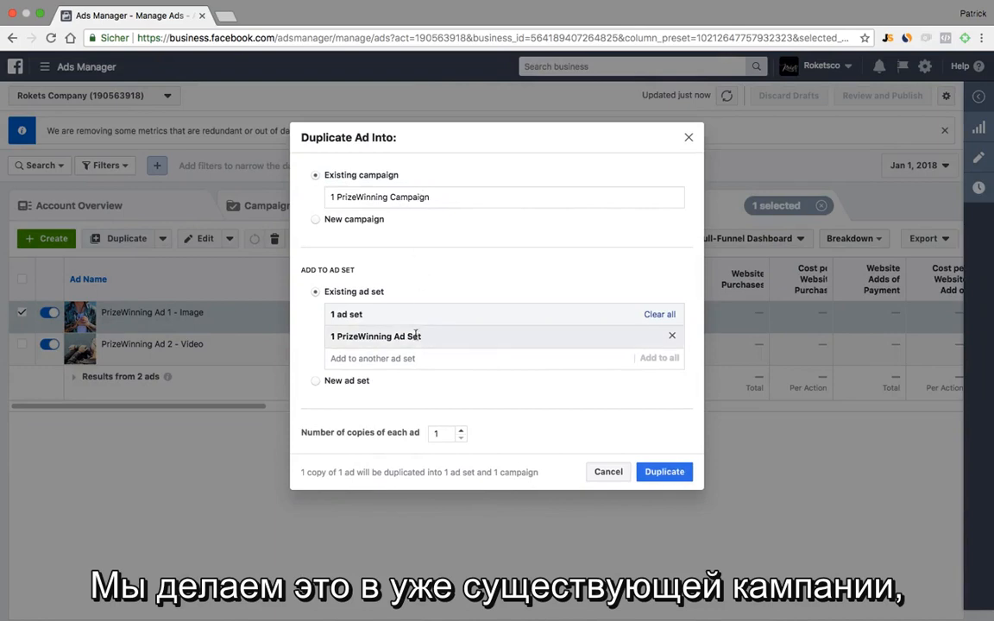
click(665, 472)
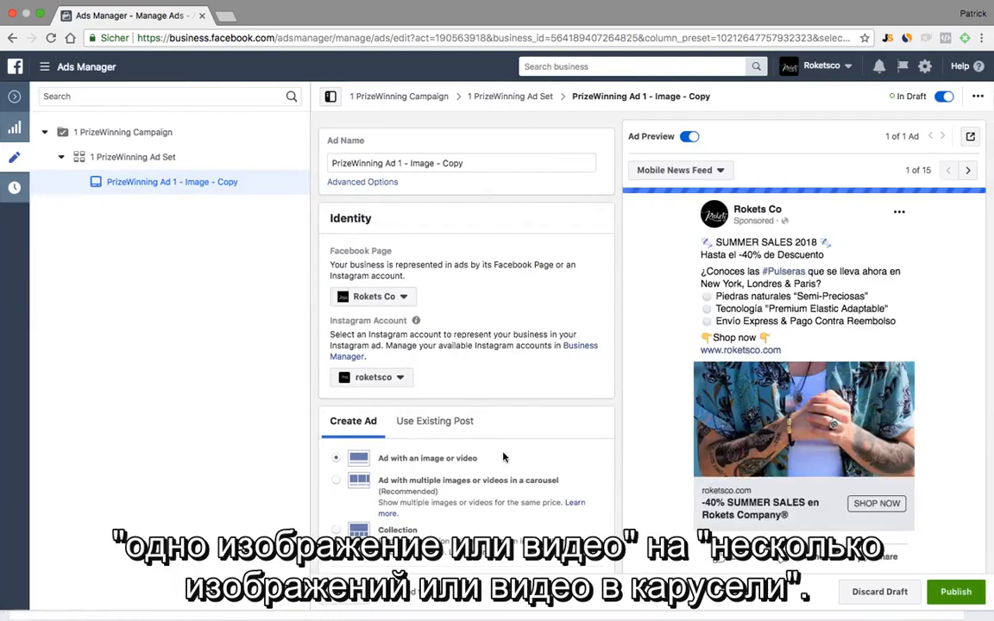
Change the duplicated ad's format to multiple images or videos in a carousel and rename it PrizeWinning Ad 3
scroll(447, 489, down, 1)
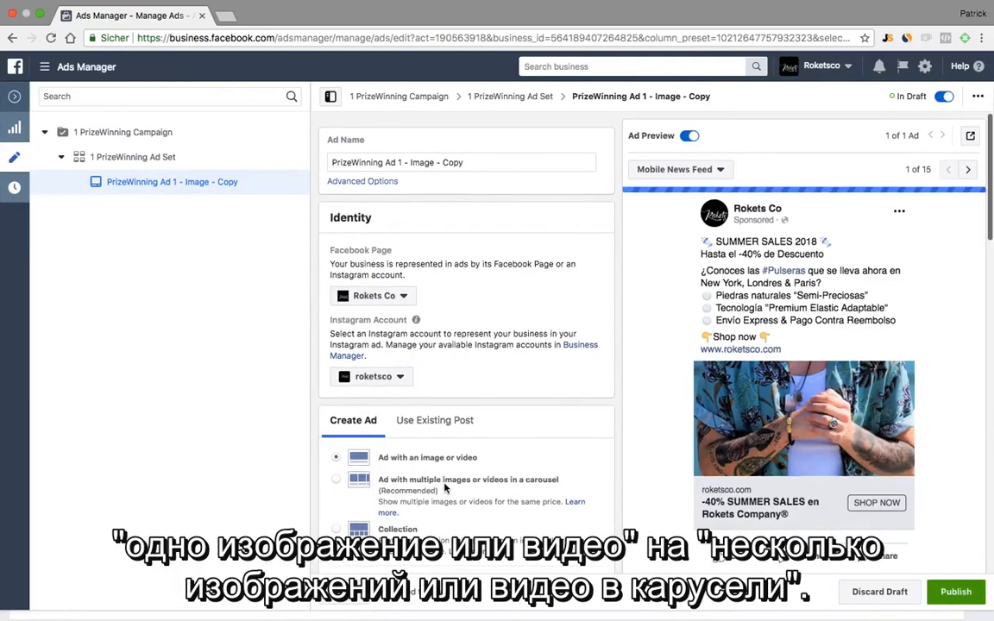
click(441, 486)
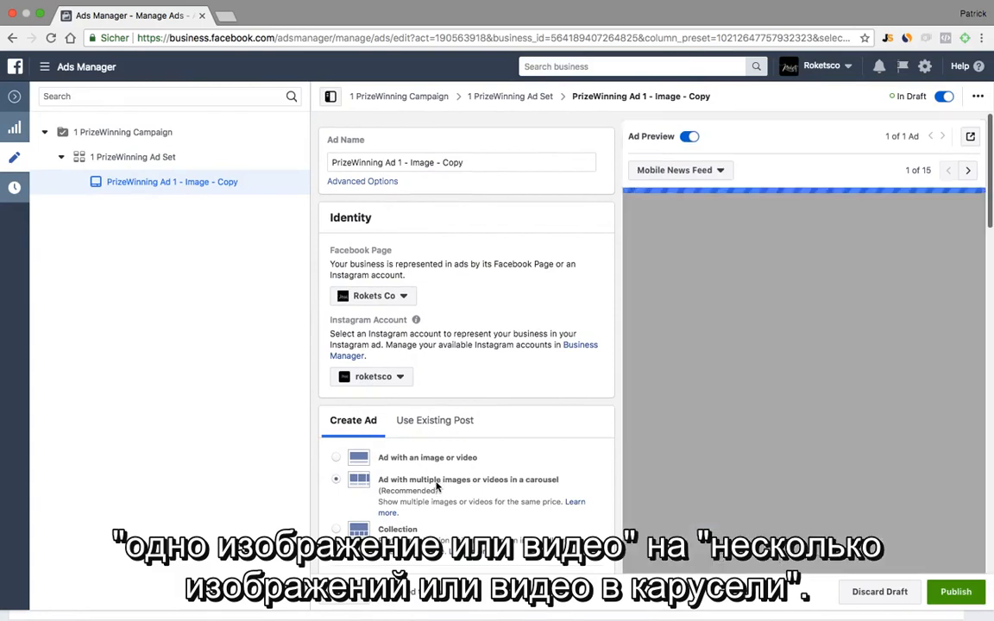
double_click(451, 163)
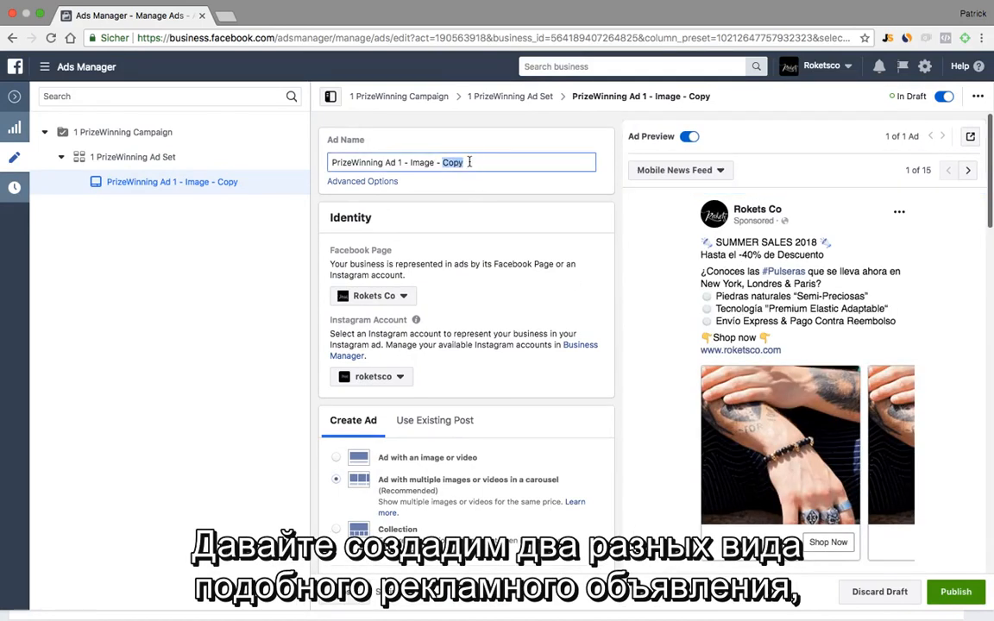
drag(488, 164, 398, 163)
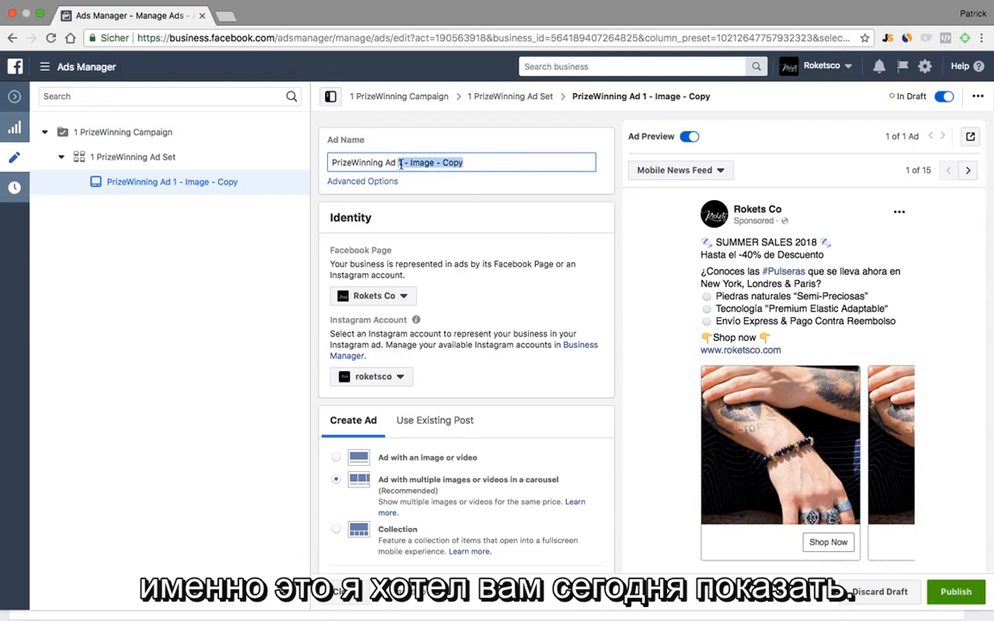
text(3)
Set the first carousel card's image to the black braided bracelet with gold skulls from the account images
scroll(585, 203, down, 10)
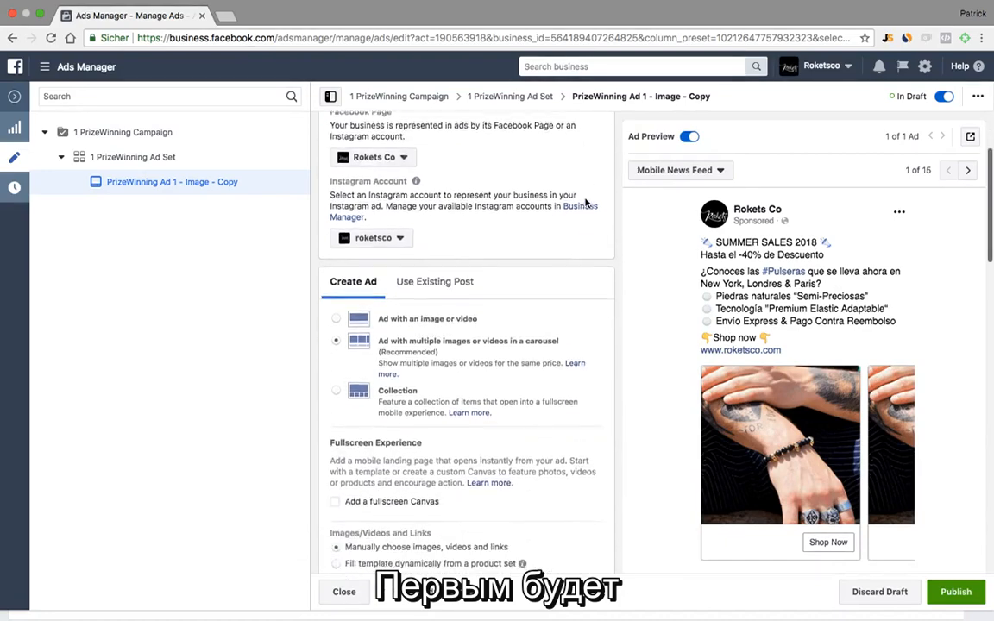
scroll(585, 203, down, 5)
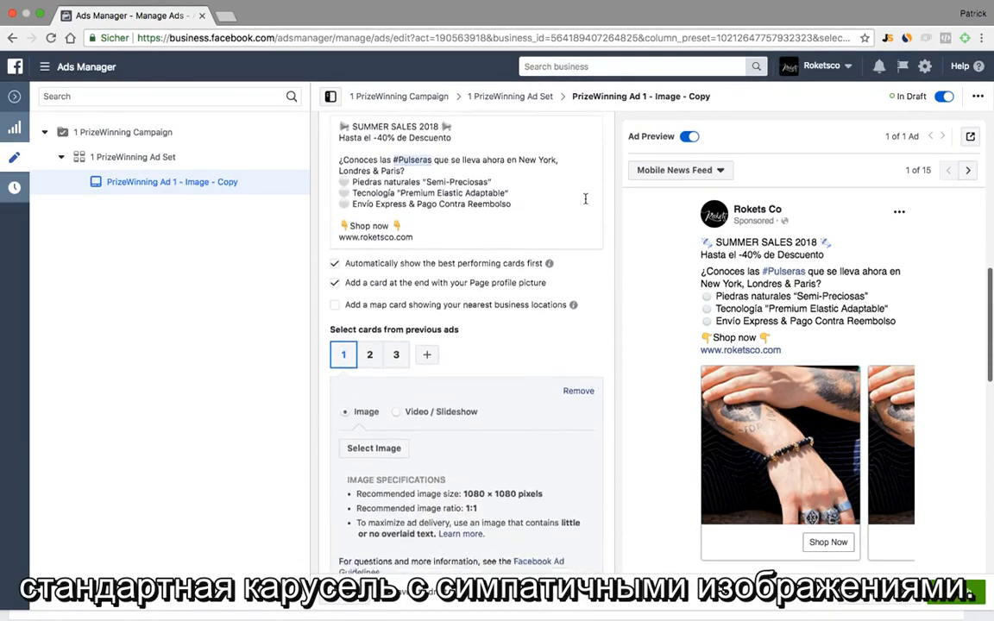
scroll(585, 203, up, 2)
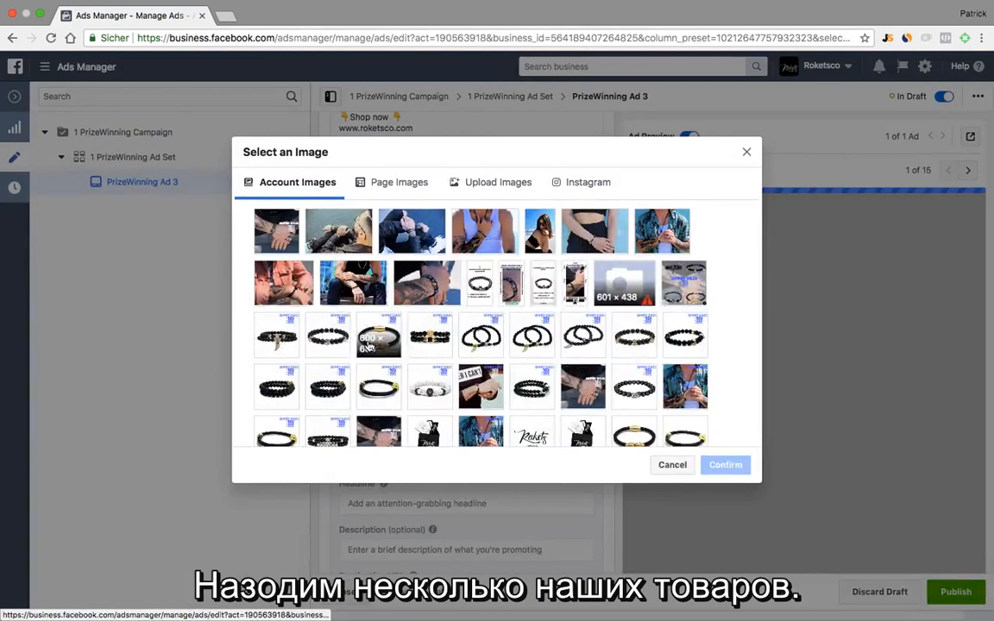
click(380, 335)
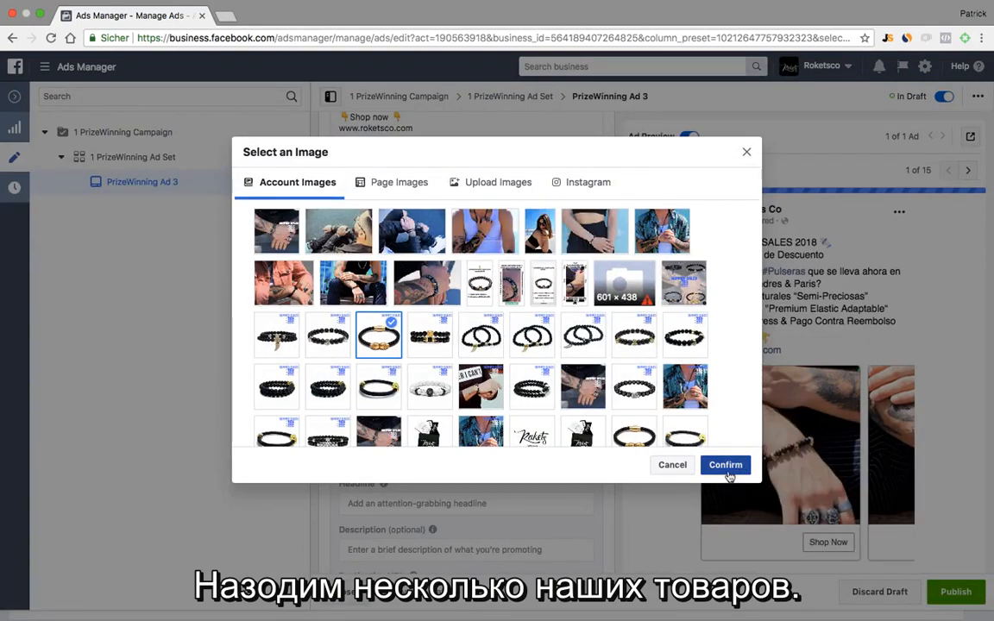
click(725, 465)
Set the second carousel card's image to the black beaded bracelet with the hanging pendant from the account images
click(371, 249)
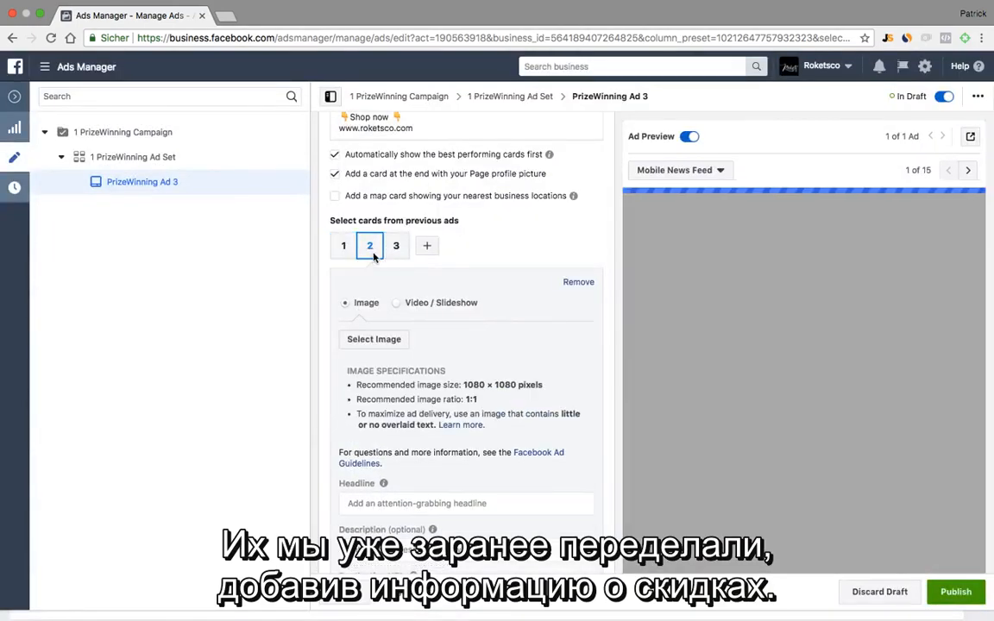
click(384, 340)
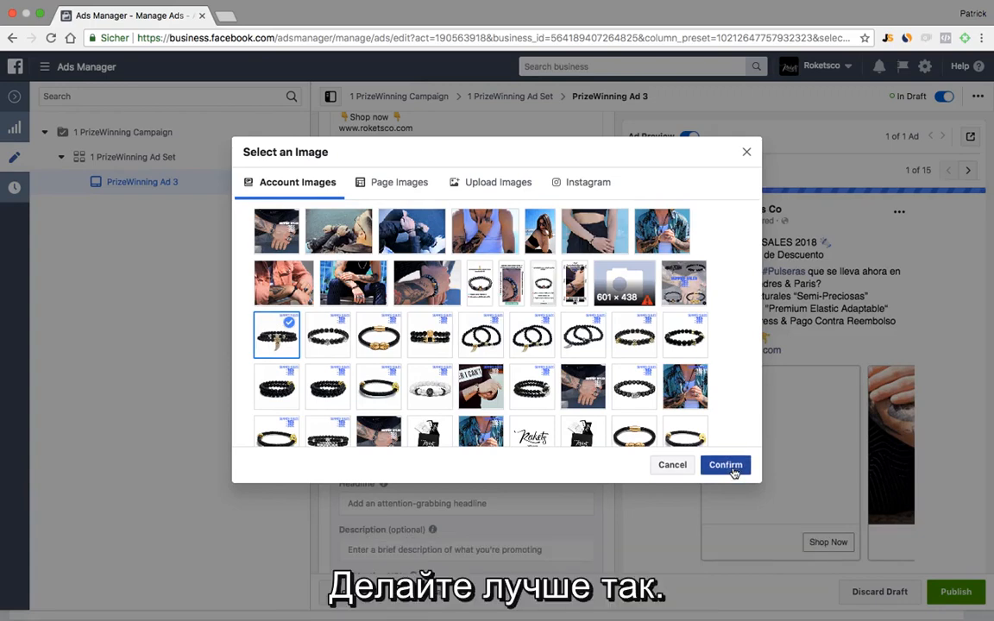
click(727, 466)
Set the third carousel card's image to the white beaded bracelet from the account images
click(396, 246)
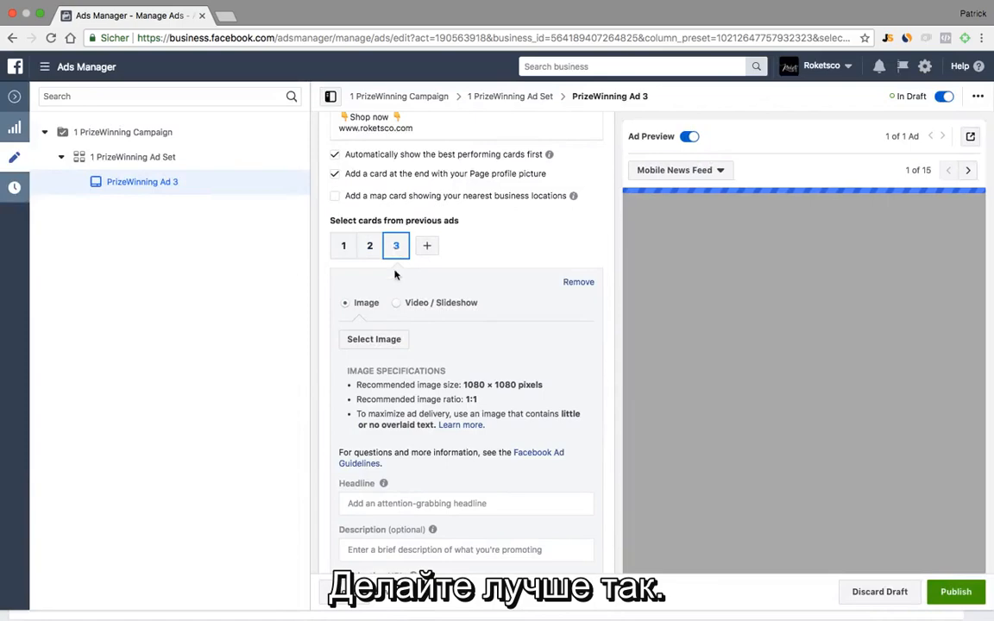
click(382, 346)
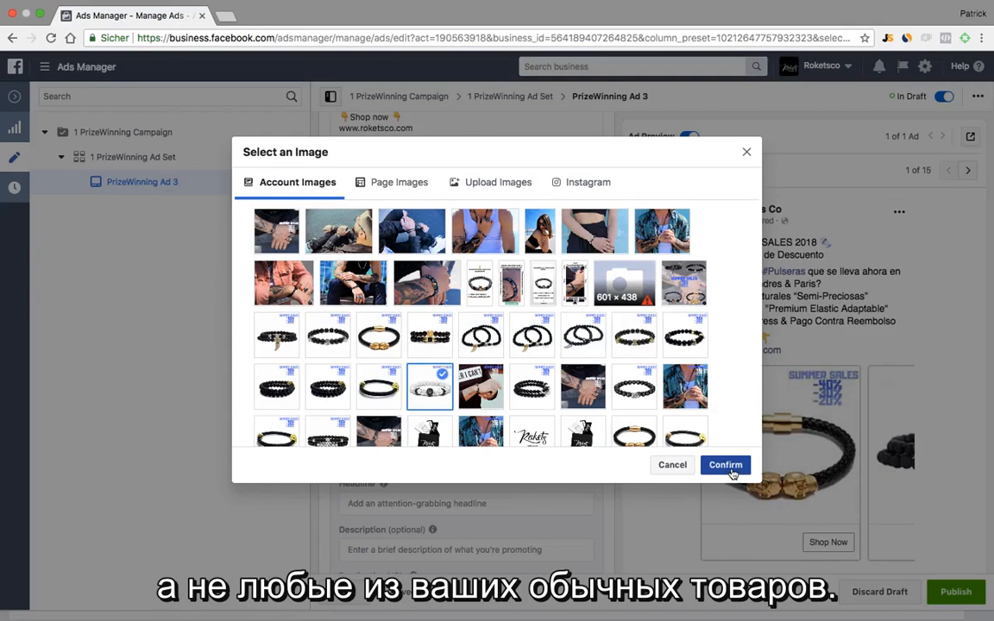
click(725, 465)
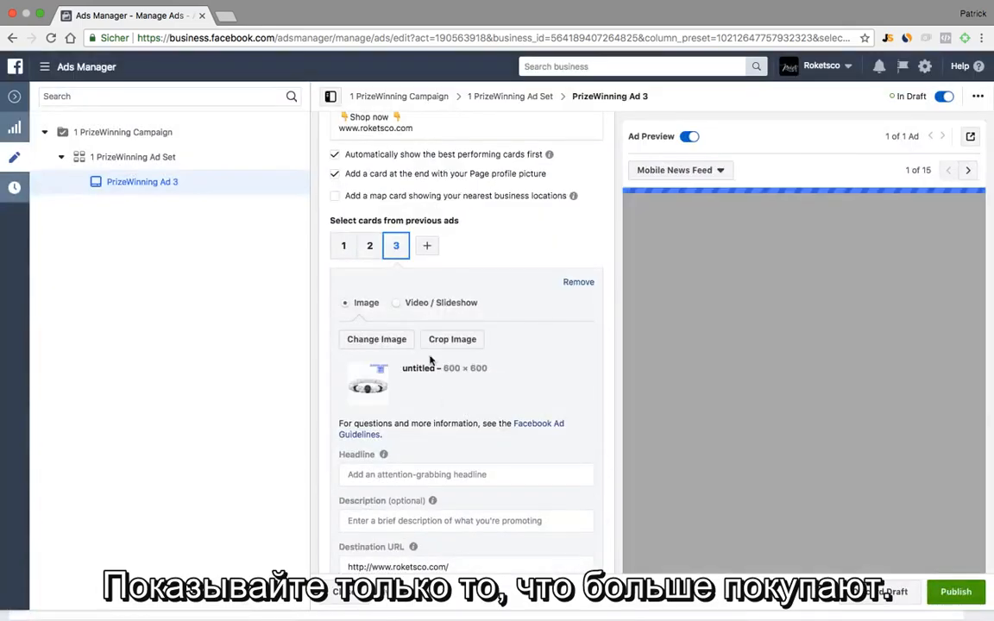
Return to the first carousel card and select the web address in its destination URL
scroll(483, 252, up, 3)
scroll(483, 255, up, 2)
scroll(479, 250, down, 2)
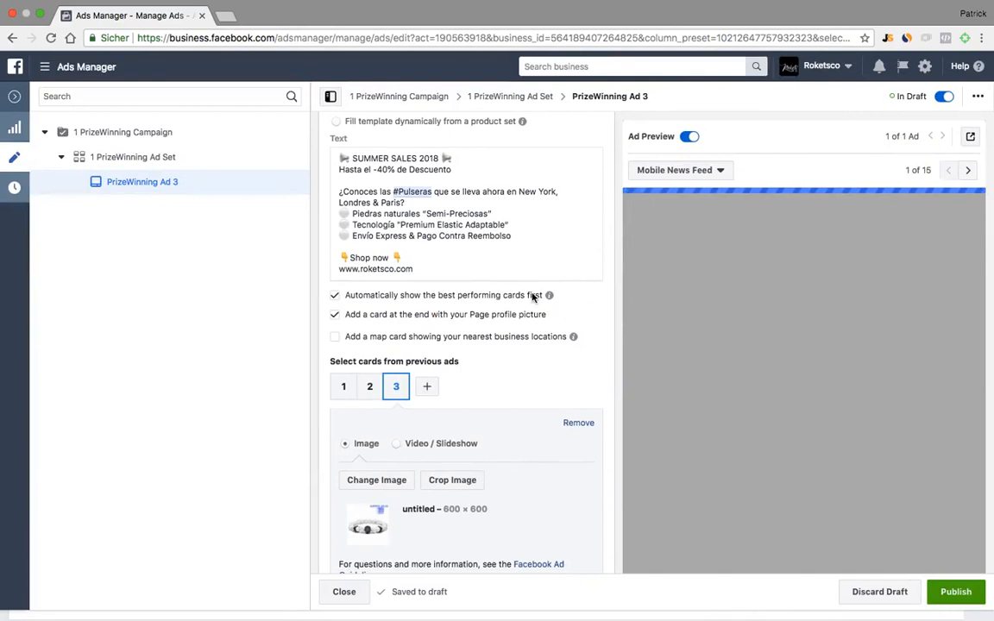
scroll(532, 296, down, 2)
click(340, 314)
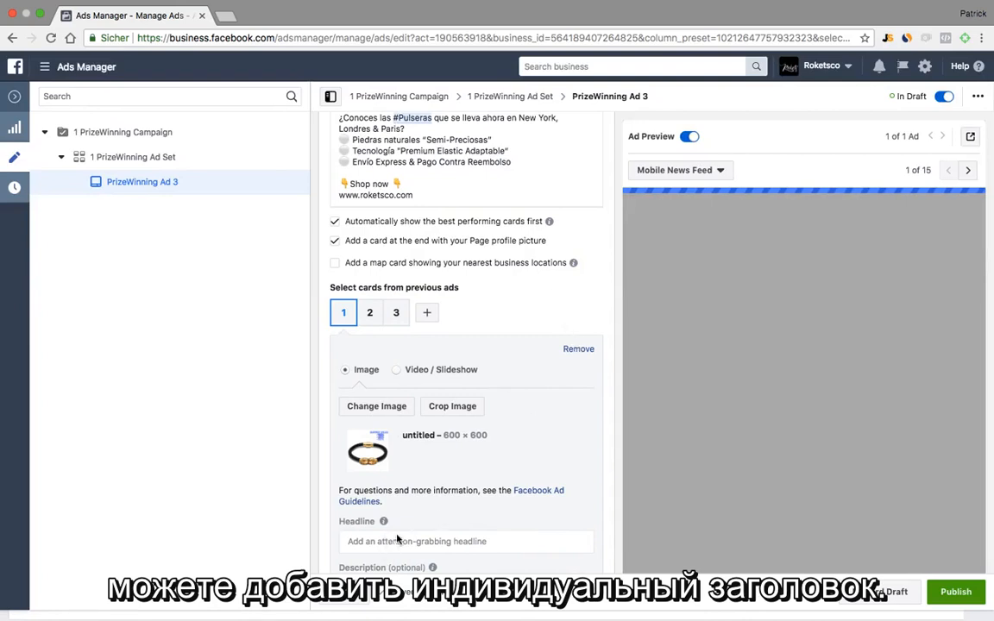
scroll(396, 540, down, 5)
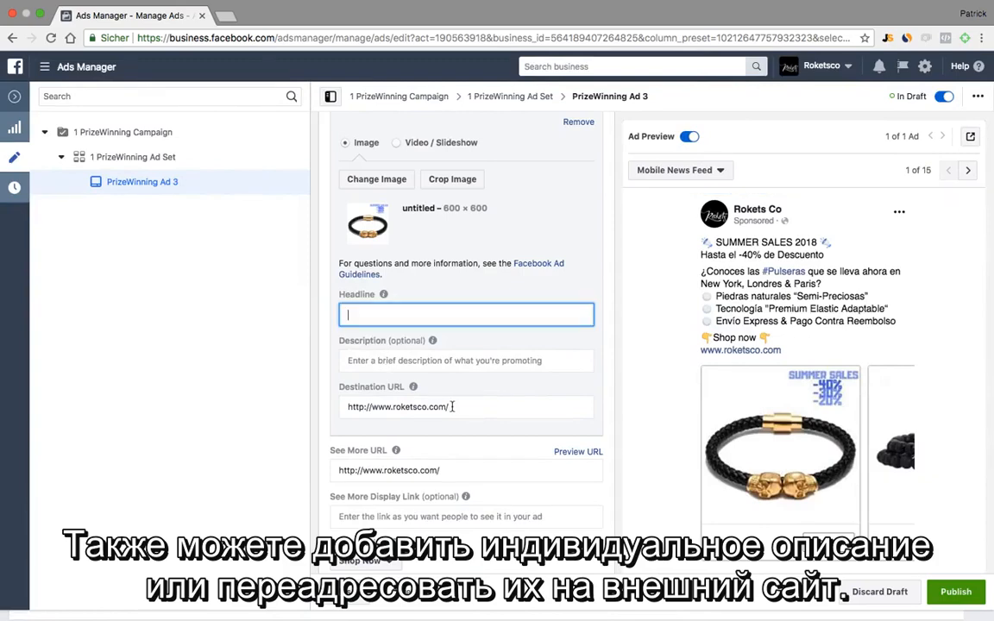
drag(473, 406, 374, 407)
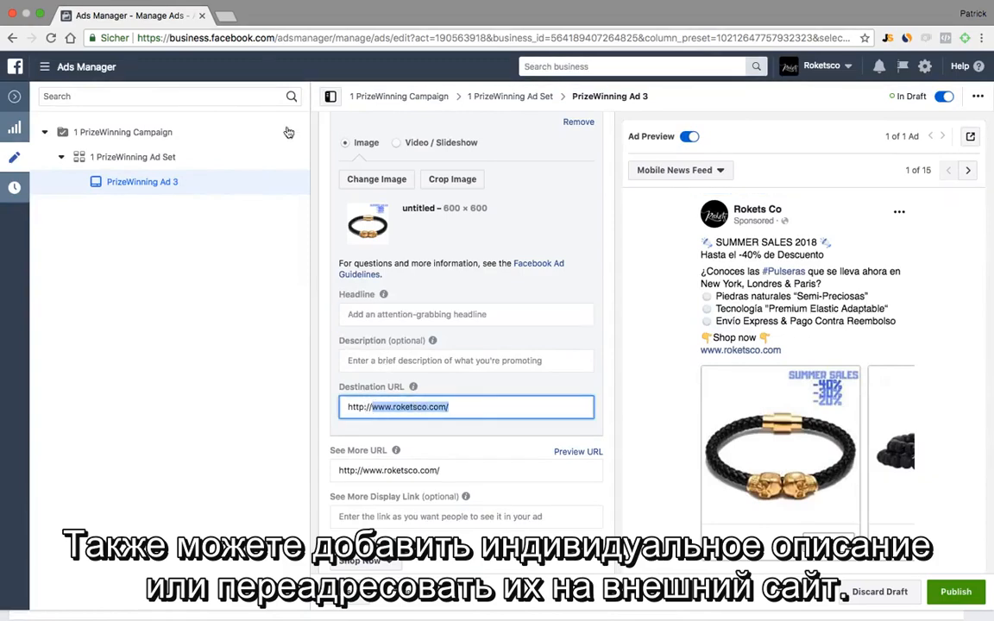
Open the store website roketsco.com in a new browser tab
click(224, 16)
text(rok)
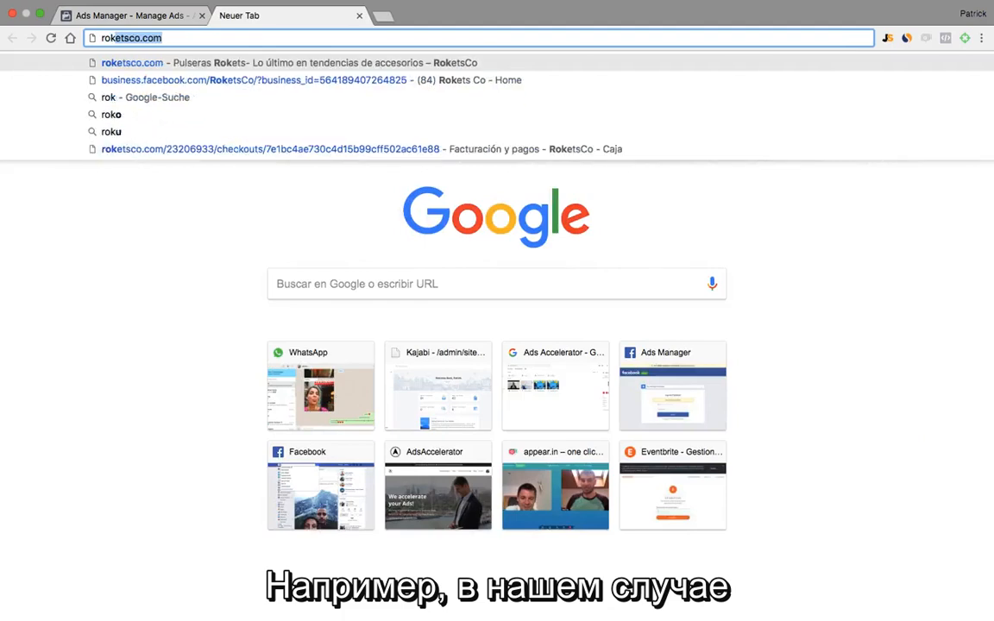
key(Return)
click(131, 16)
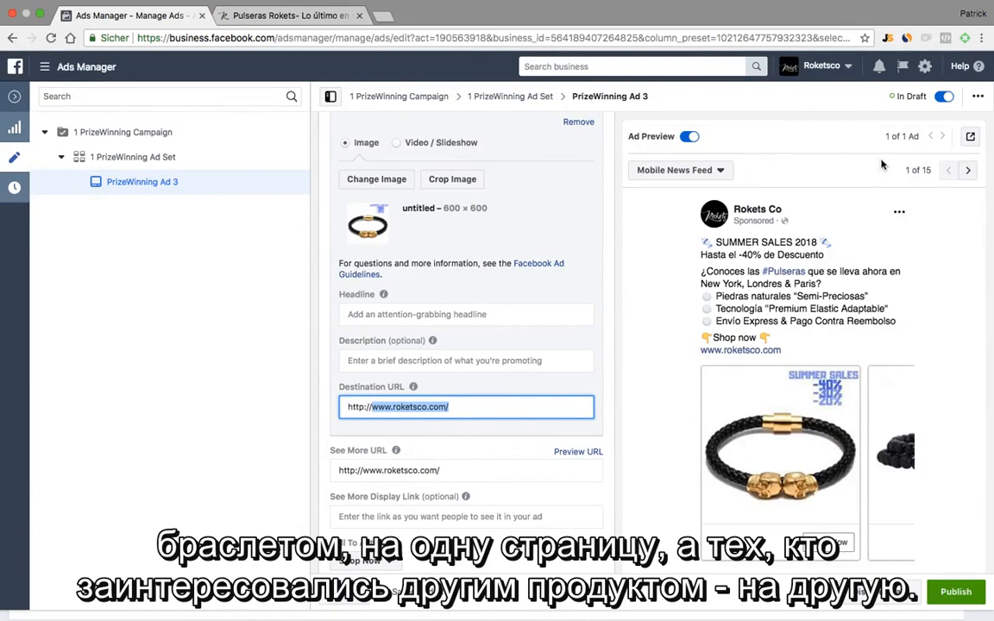
click(317, 14)
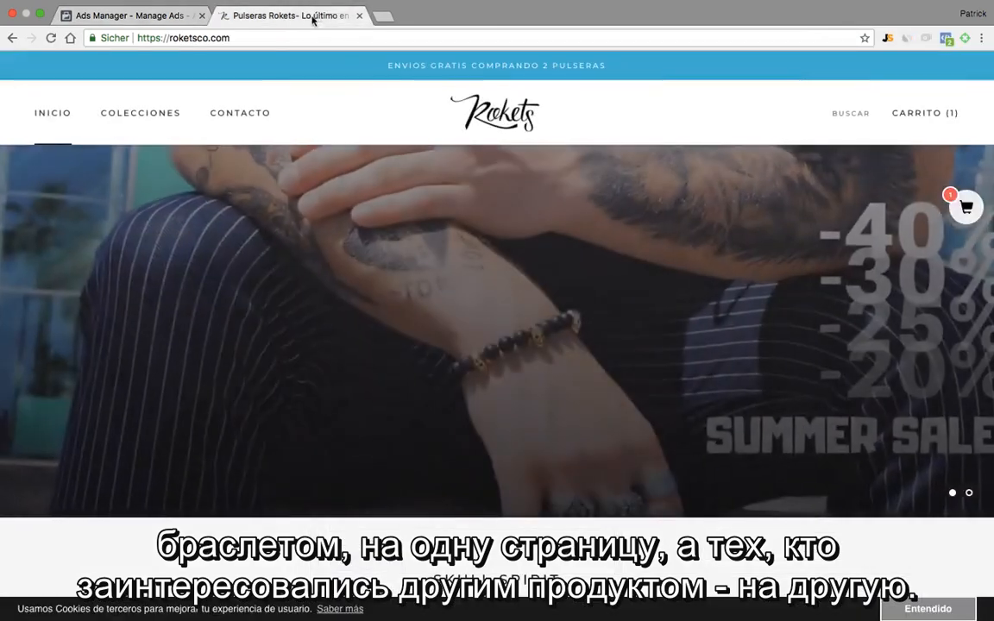
Open the Skull Spirit collection from the store's collections page and copy its web address
mouse_move(157, 124)
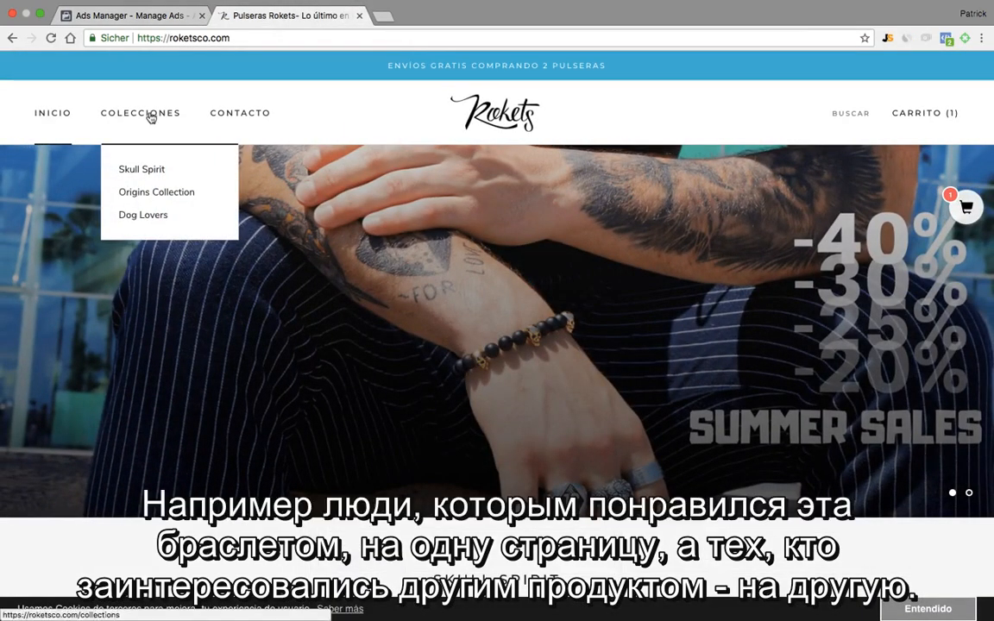
click(151, 117)
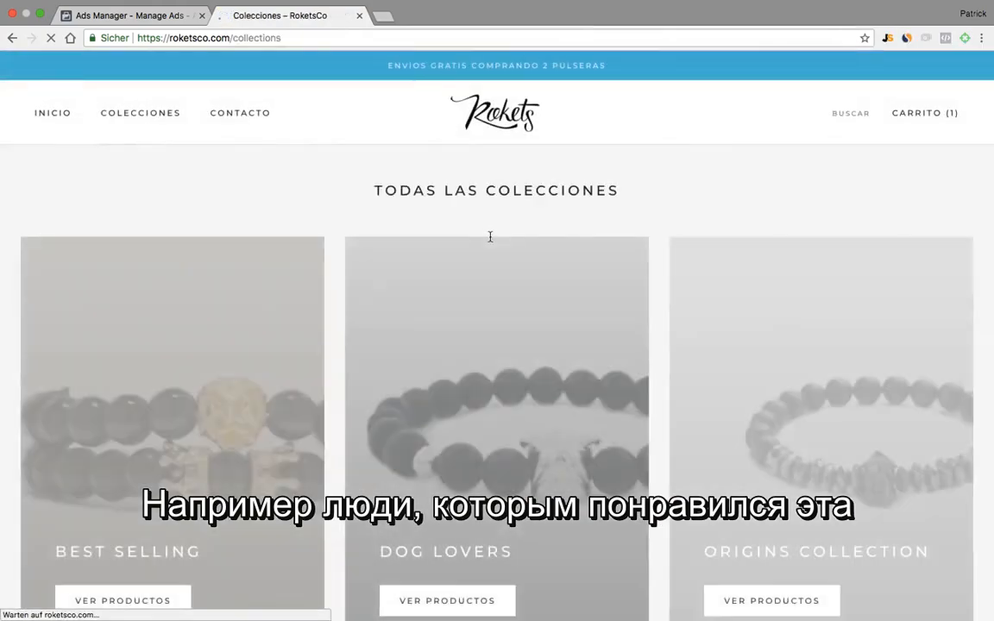
scroll(490, 240, down, 3)
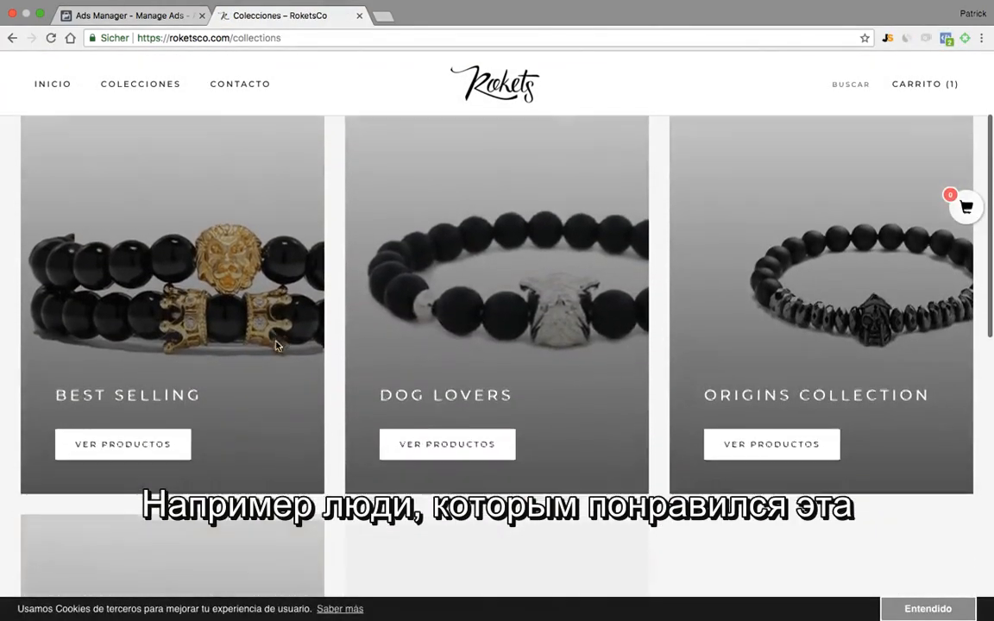
scroll(276, 344, down, 5)
scroll(276, 345, up, 7)
scroll(276, 346, down, 6)
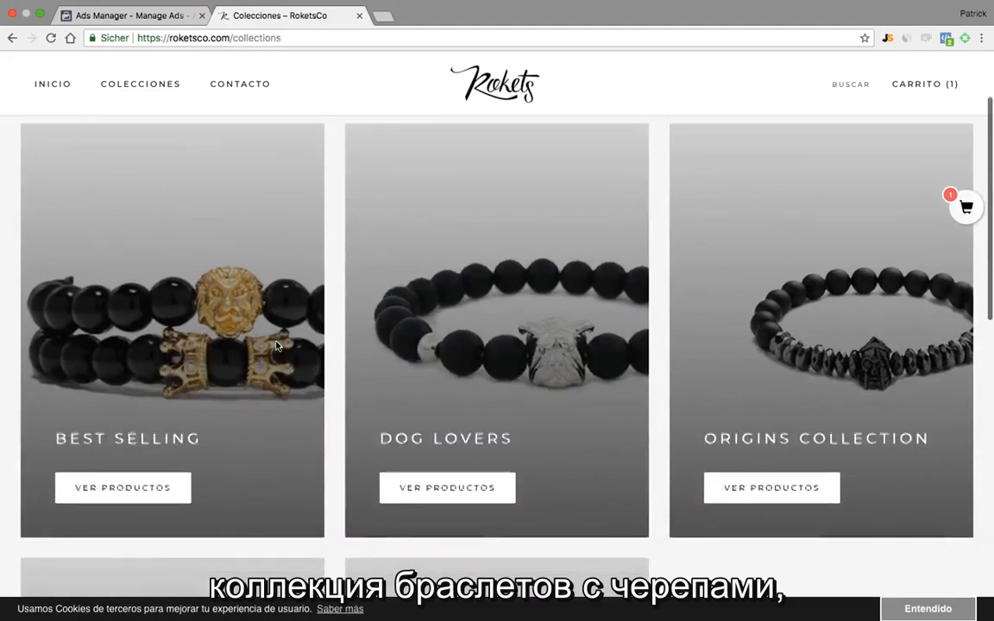
scroll(276, 345, up, 1)
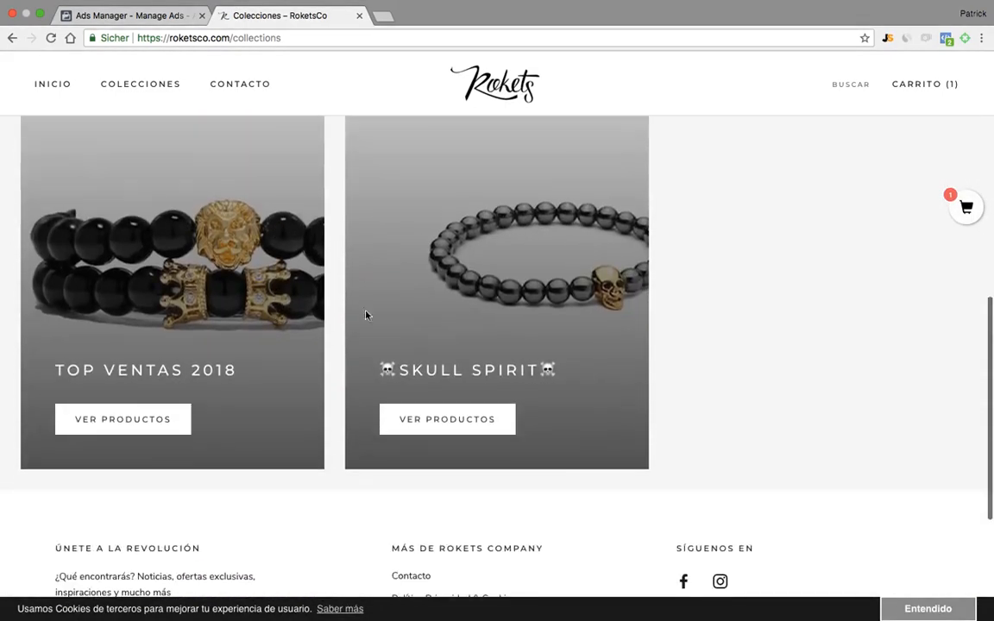
click(442, 421)
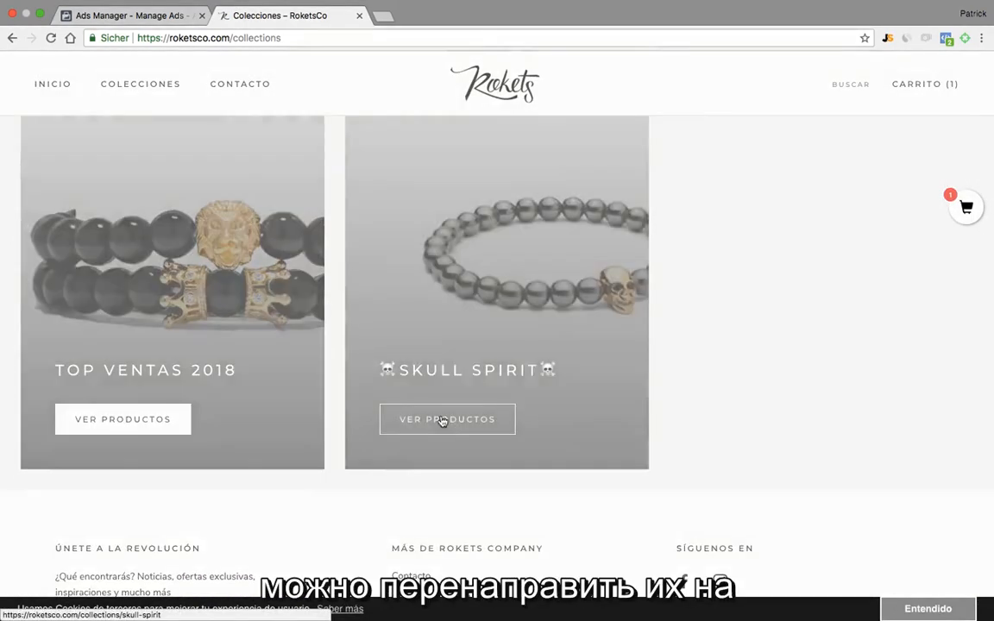
click(357, 40)
key(super+c)
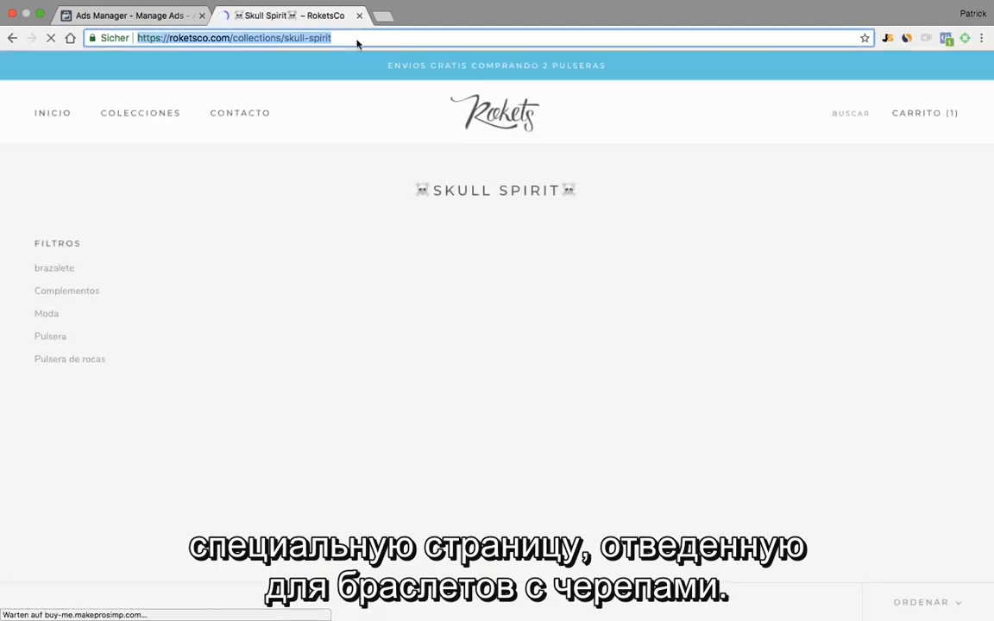
click(171, 15)
click(476, 404)
drag(476, 403, 342, 411)
key(super+v)
click(658, 305)
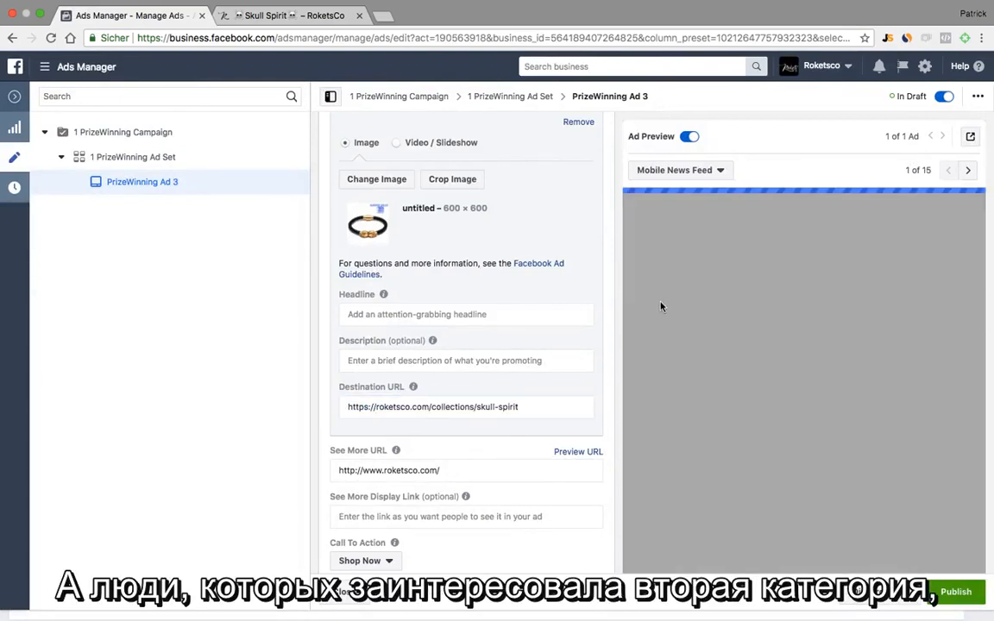
Select the second carousel card, open the Origins Collection on the store website, and copy its web address
scroll(471, 291, up, 1)
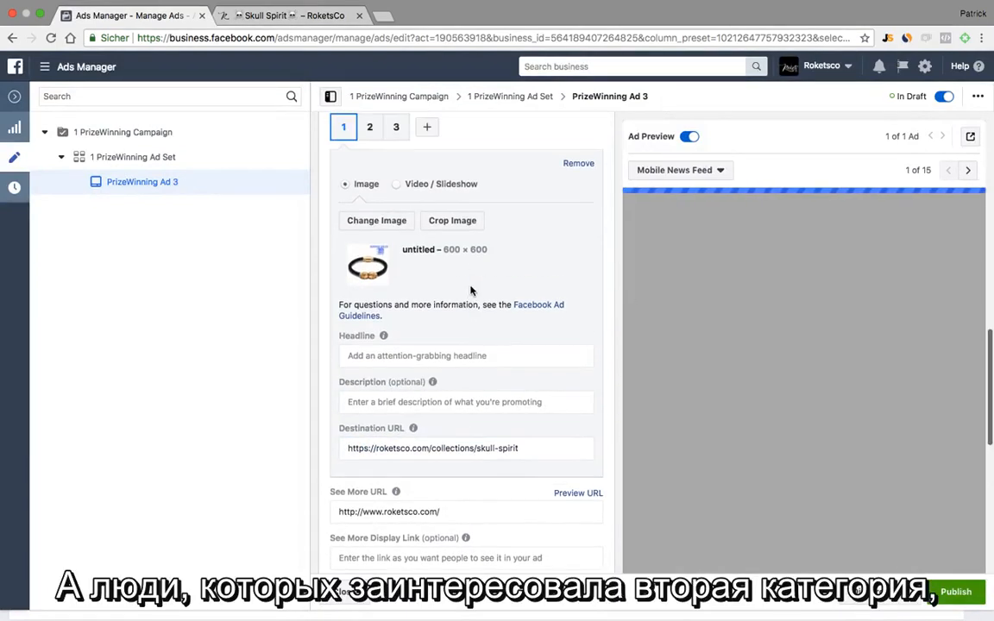
click(367, 127)
click(328, 15)
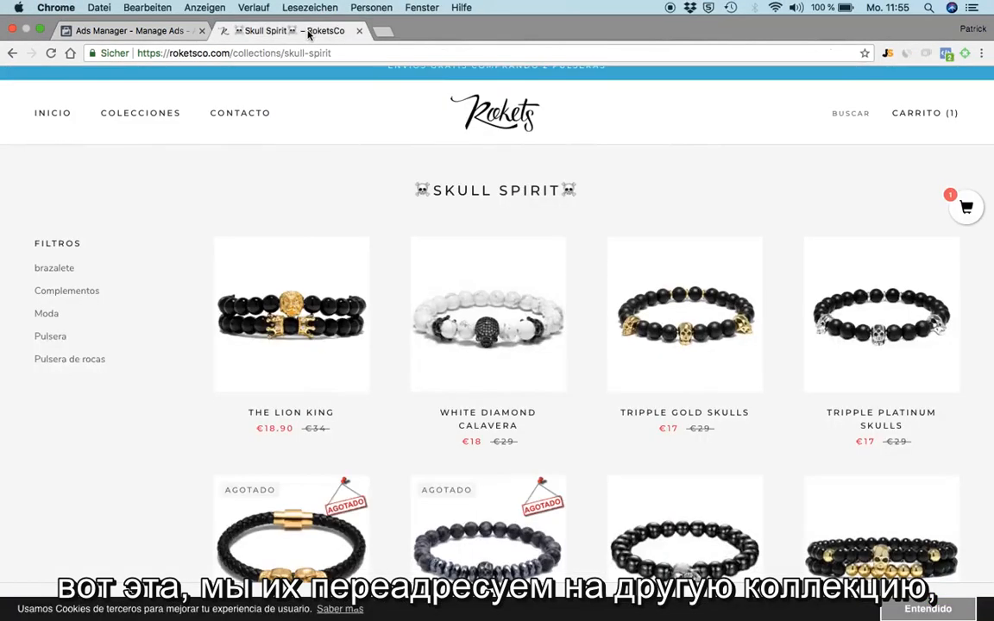
mouse_move(148, 121)
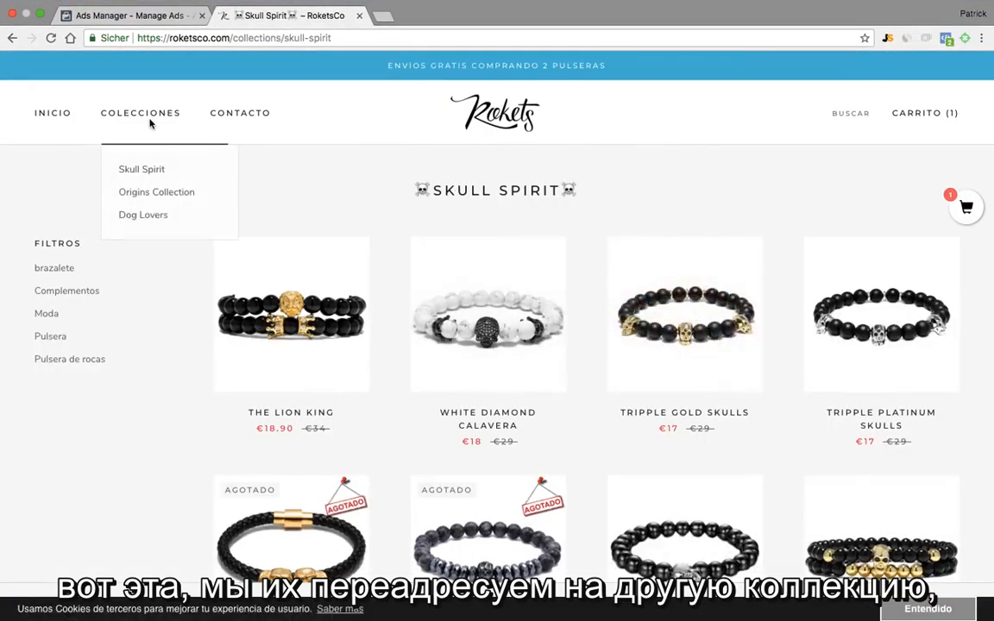
click(169, 195)
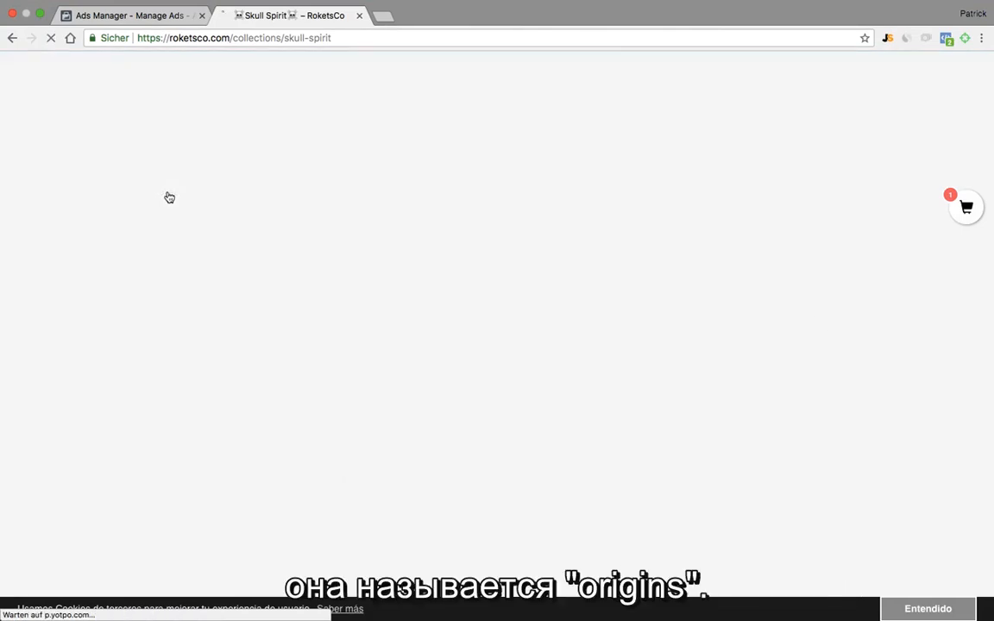
key(super+l)
key(ctrl+c)
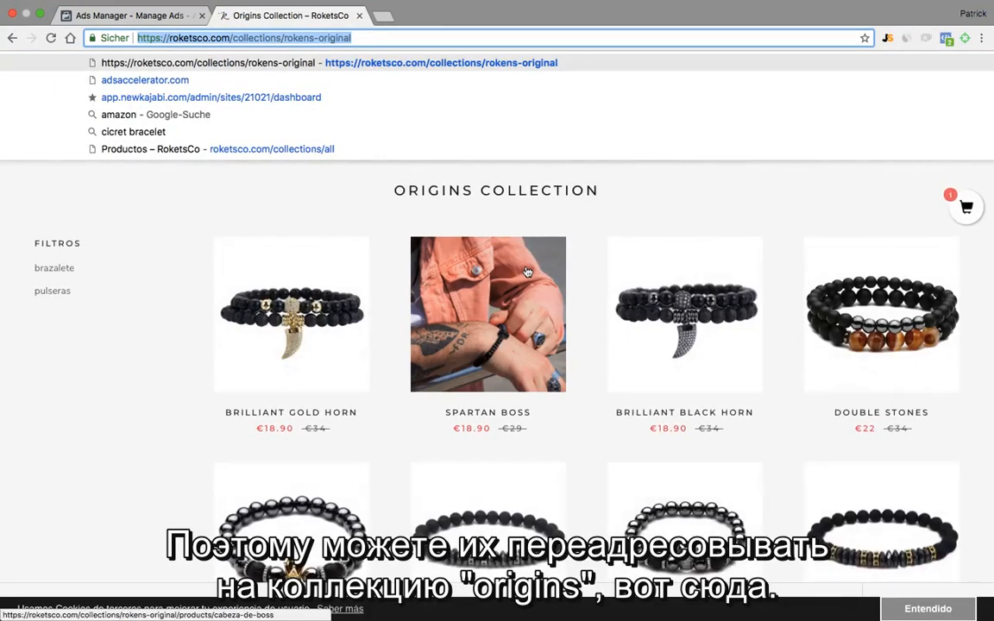
click(156, 16)
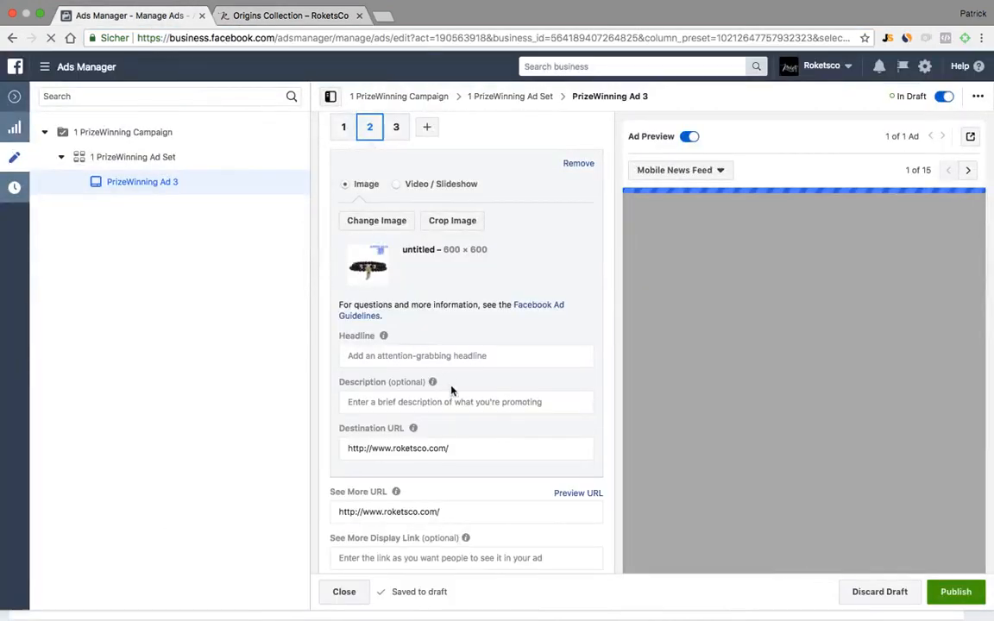
click(446, 449)
key(ctrl+a)
key(ctrl+v)
Select the third carousel card, open the Dog Lovers collection from the store's collections page, and copy its web address
click(396, 128)
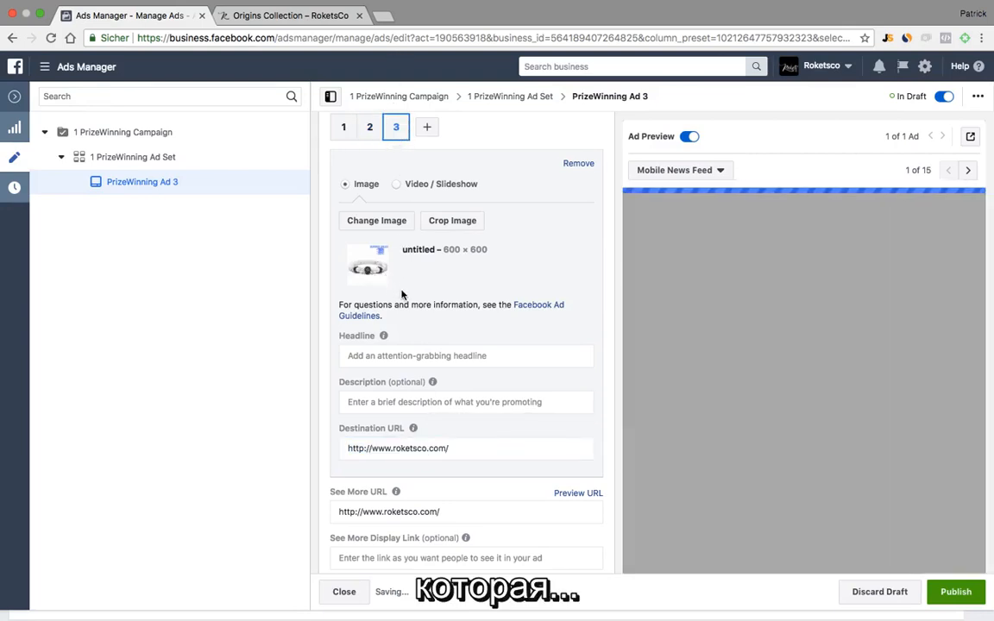
click(311, 17)
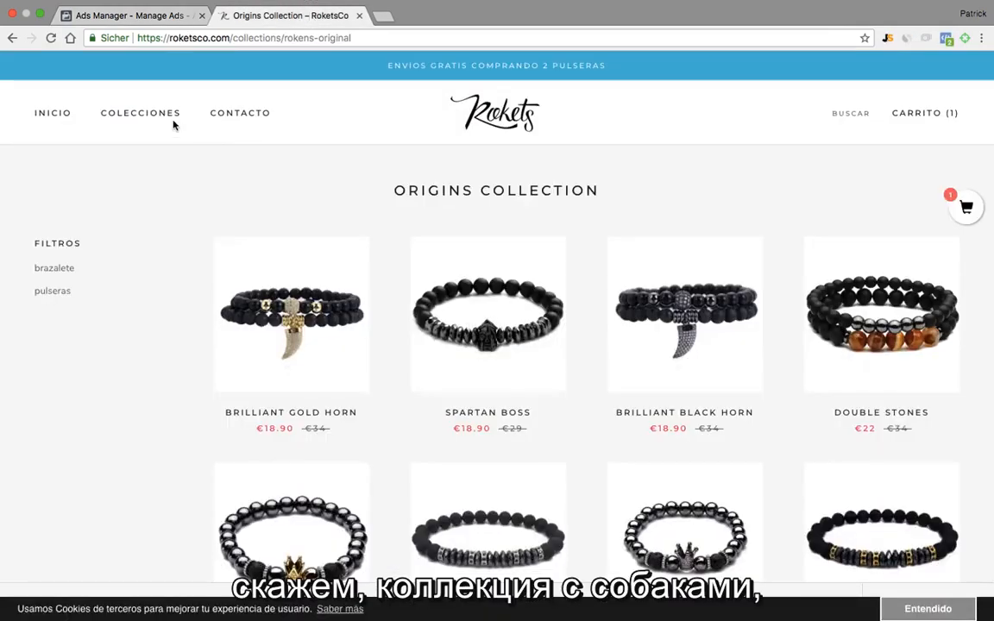
click(147, 119)
key(super+l)
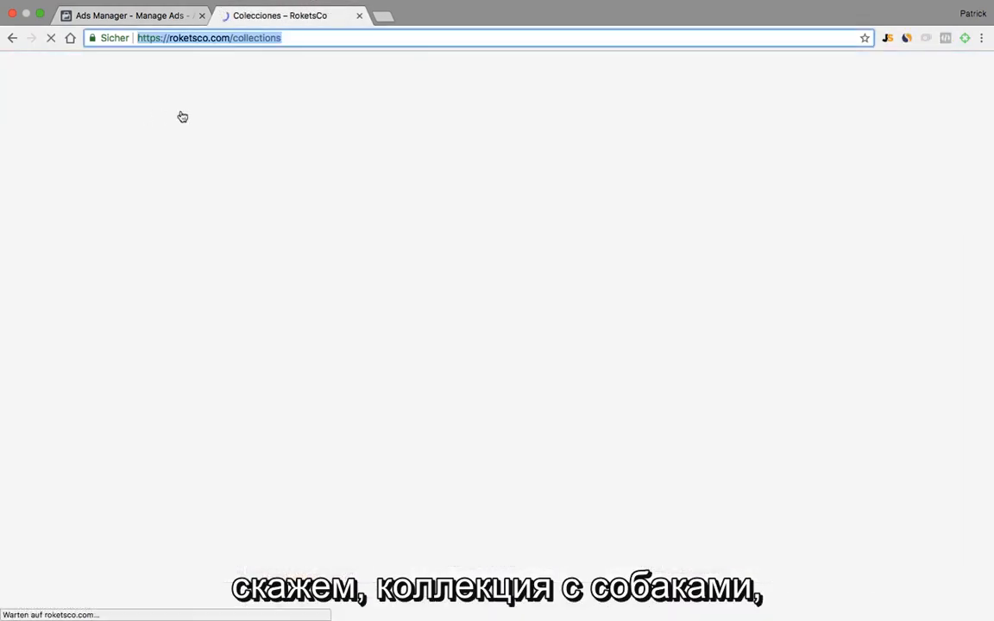
click(503, 450)
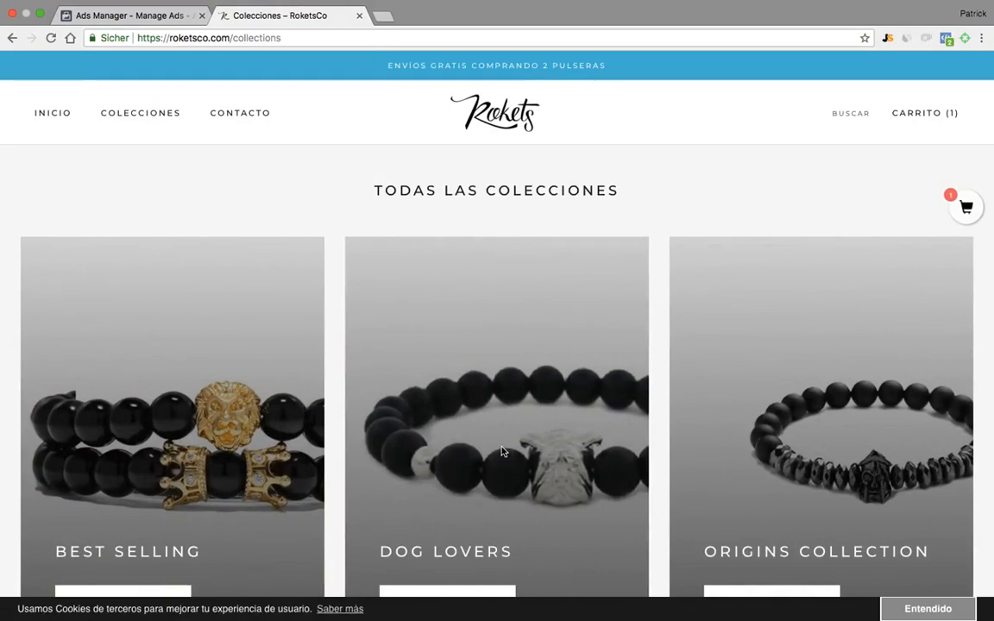
scroll(499, 470, down, 1)
click(466, 541)
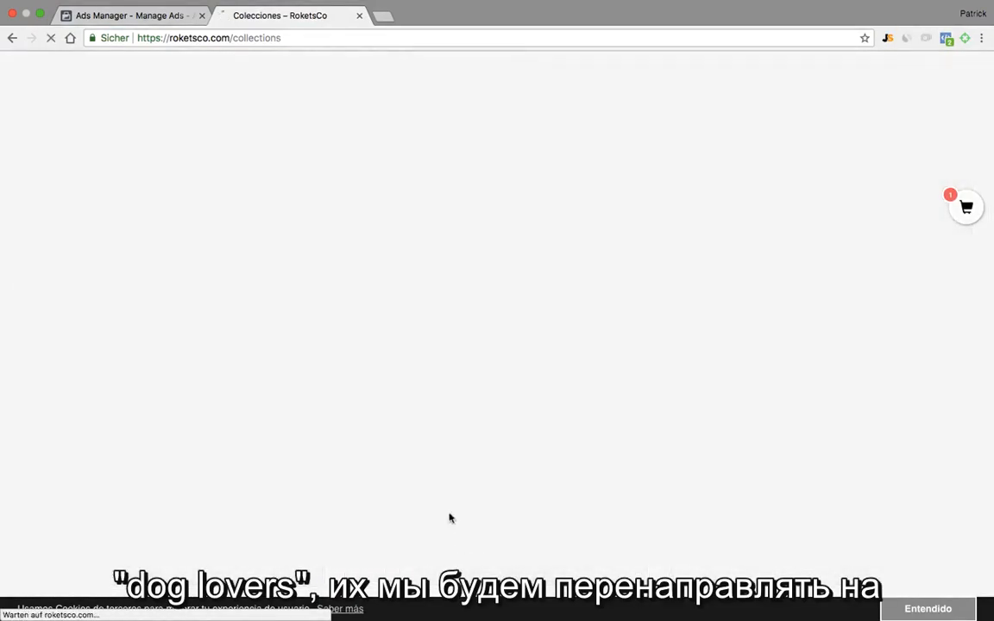
click(373, 38)
key(super+c)
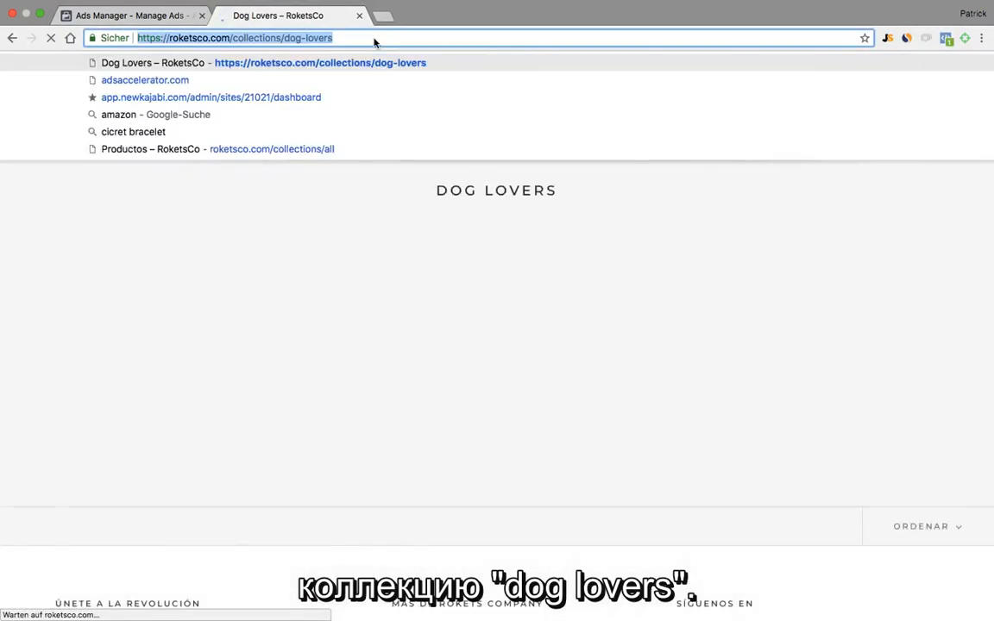
Back in Ads Manager, paste the Dog Lovers collection address into the third card's destination URL
click(189, 22)
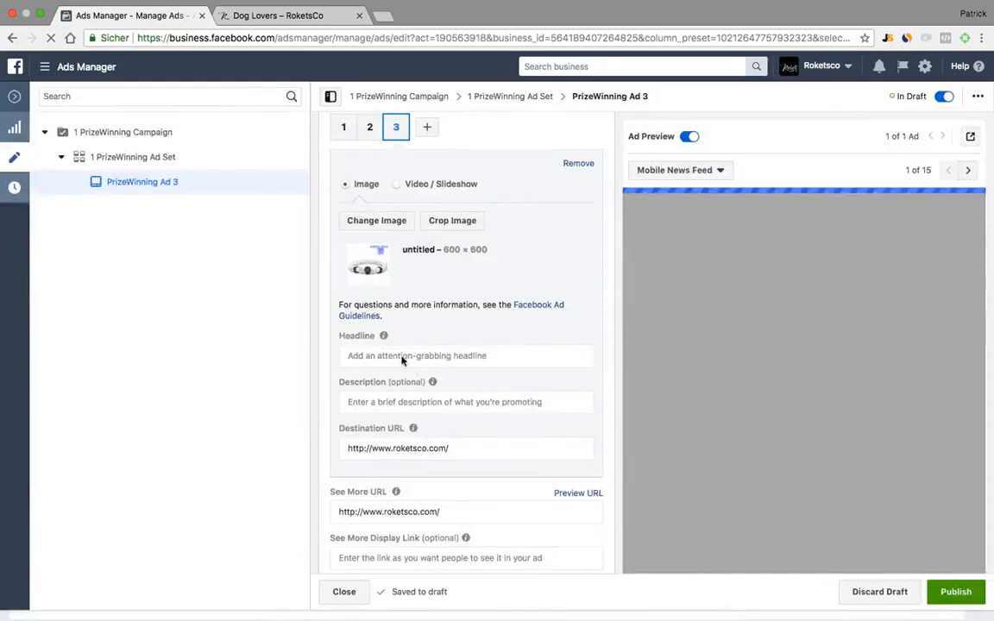
triple_click(357, 450)
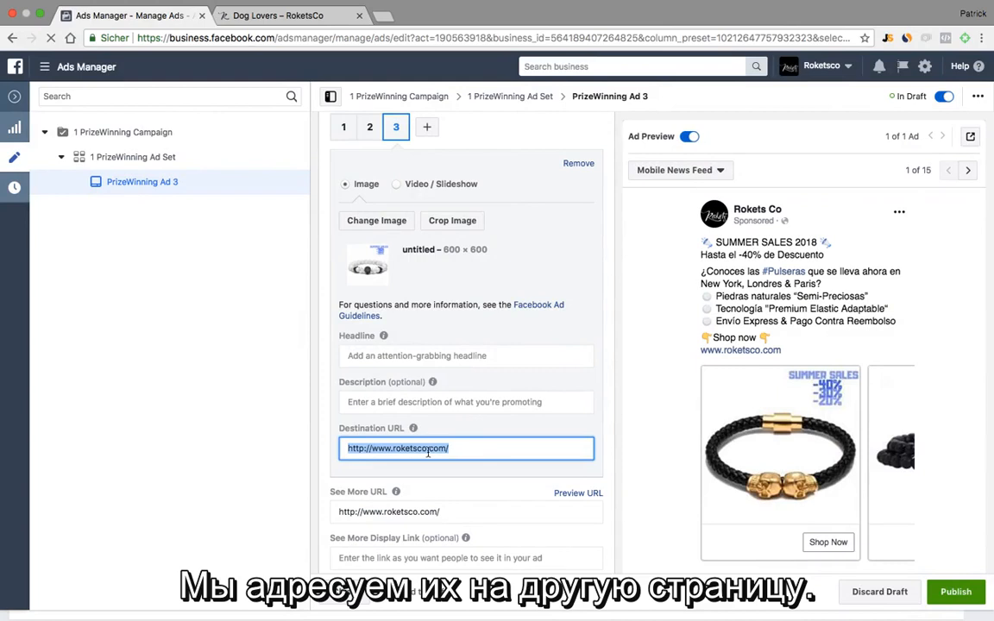
key(super+v)
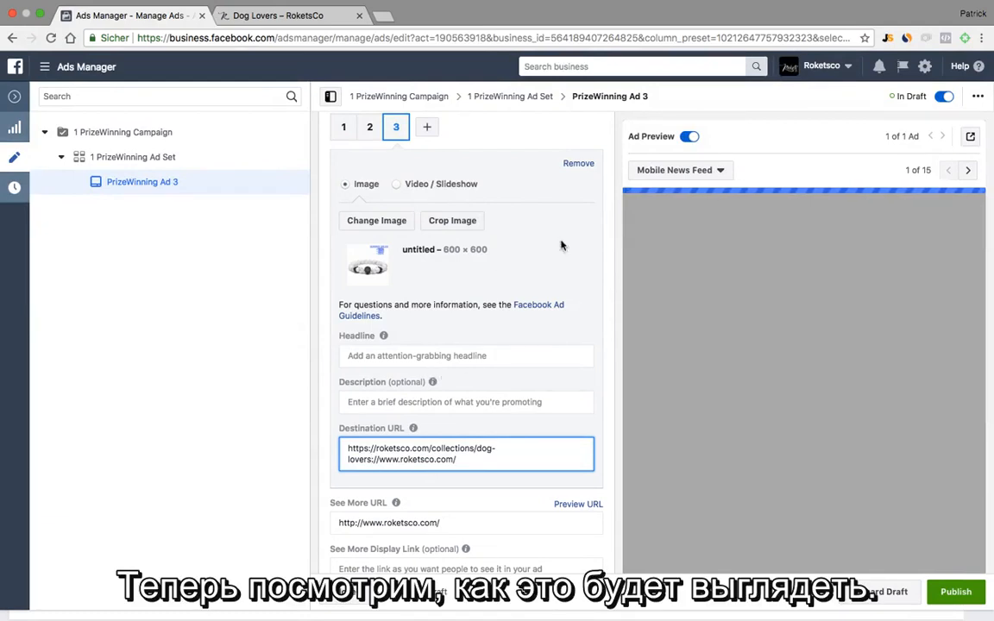
click(779, 139)
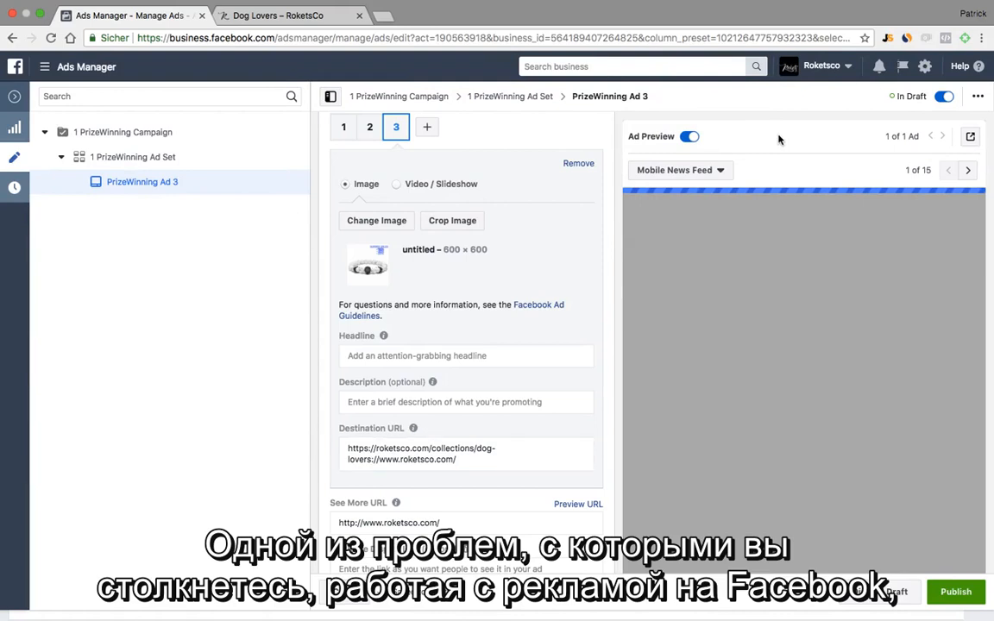
Return to the first carousel card and switch the ad preview to Desktop News Feed
click(346, 130)
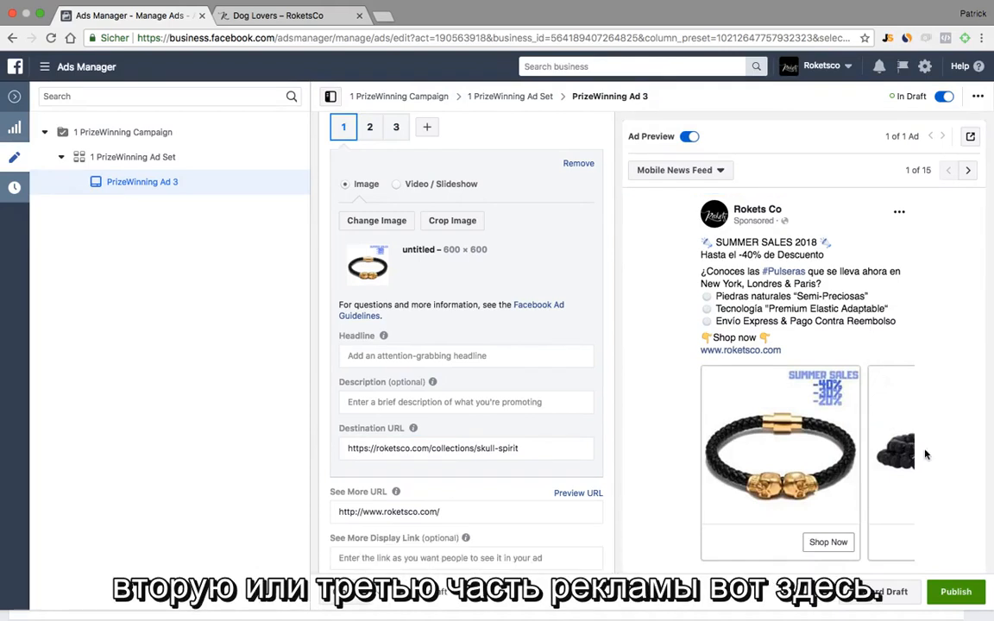
click(721, 173)
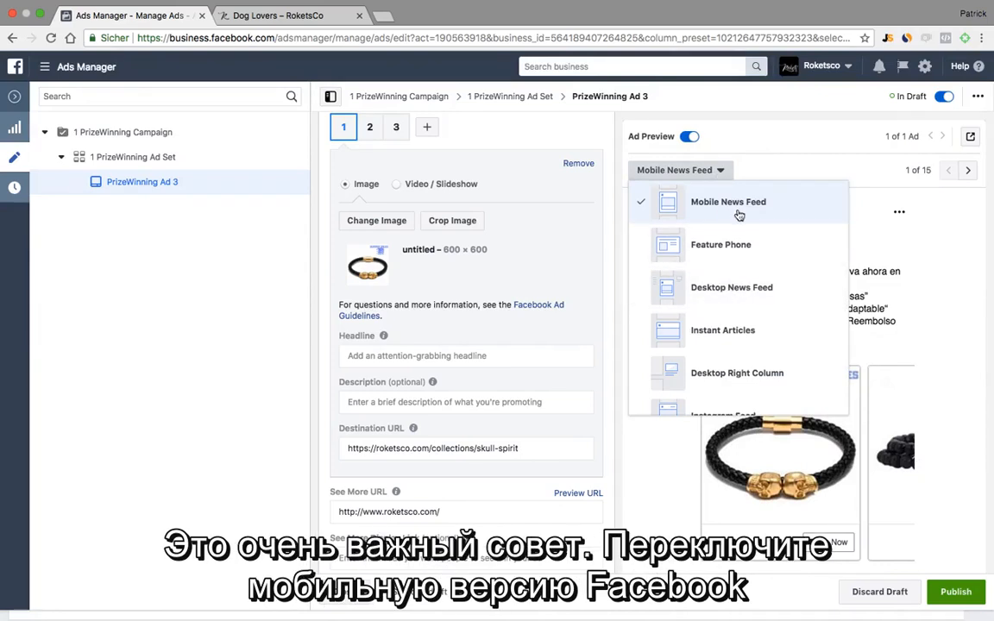
click(715, 285)
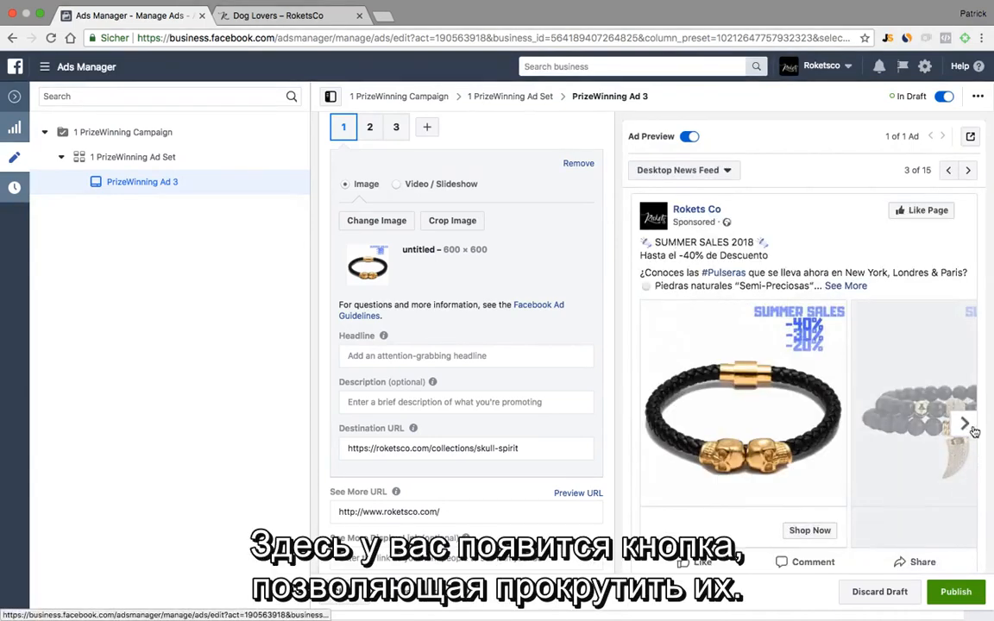
Page forward and back through the carousel cards in the Desktop News Feed preview
click(967, 426)
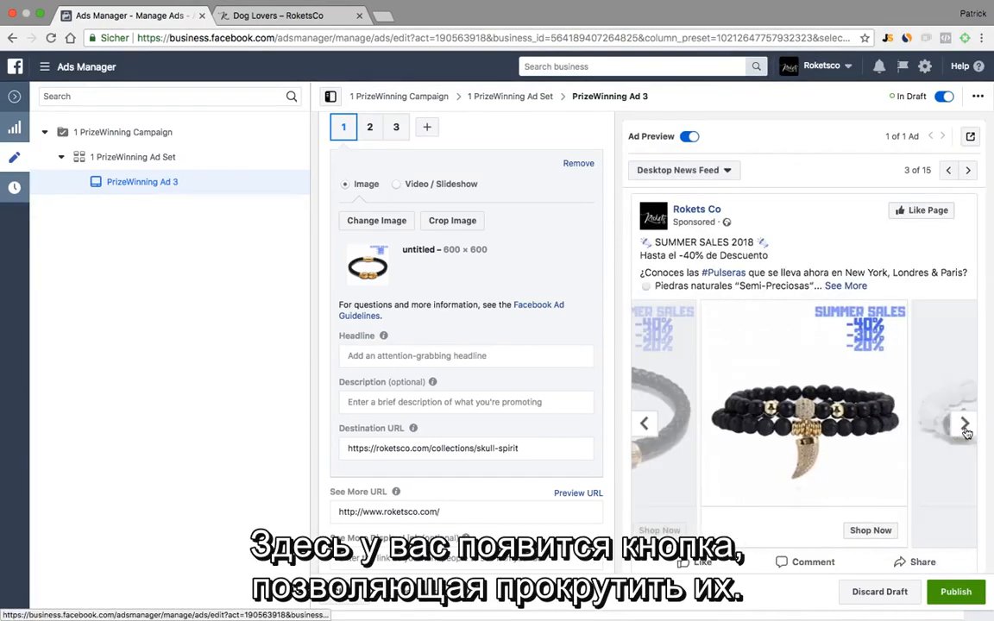
click(646, 424)
click(645, 423)
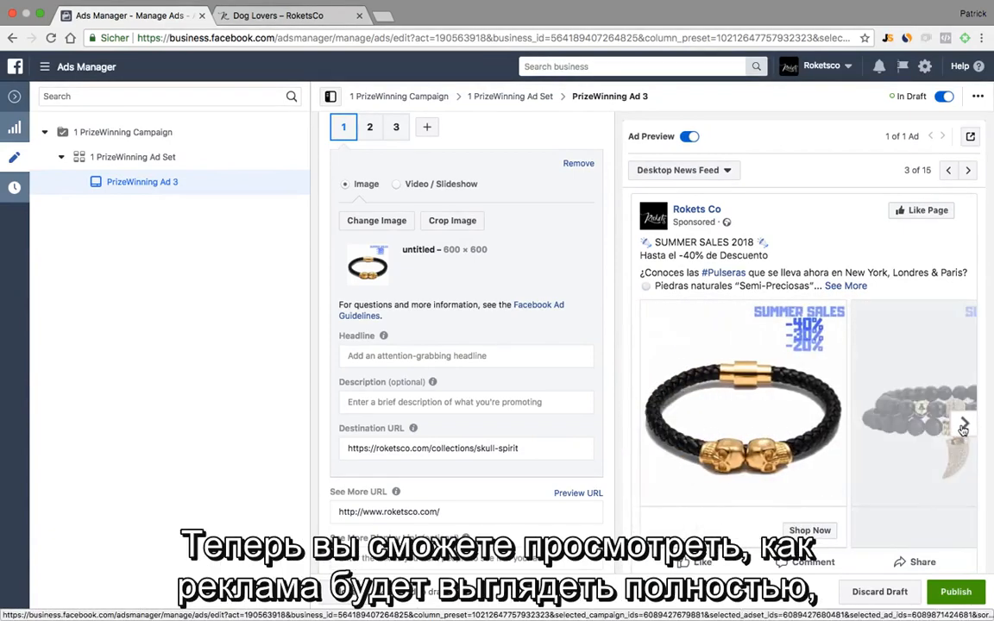
click(964, 426)
click(963, 429)
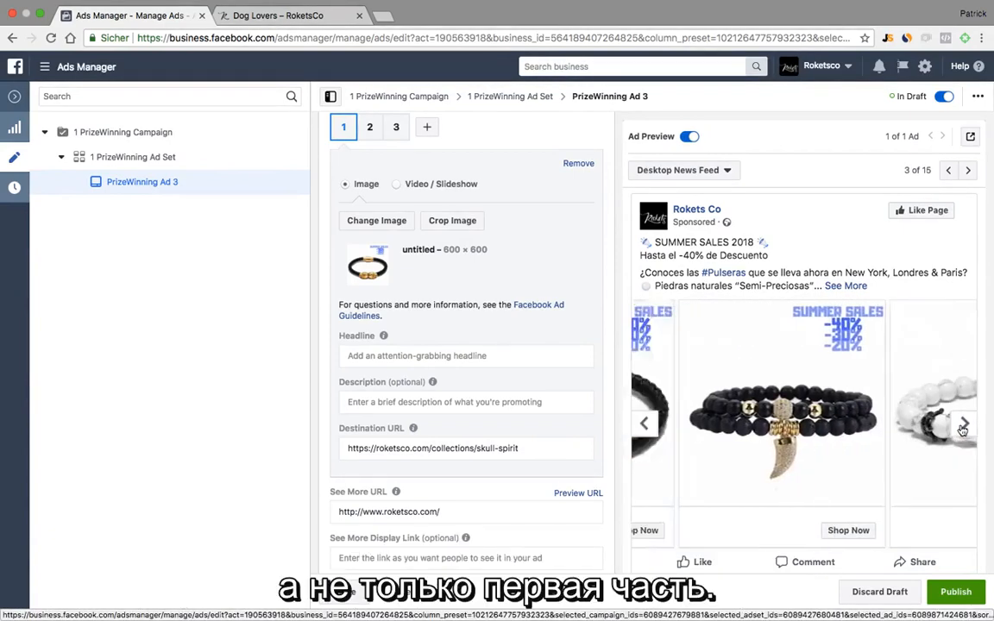
click(641, 428)
Move the third carousel card into second position and page through the ad preview to check the new order
scroll(492, 308, up, 2)
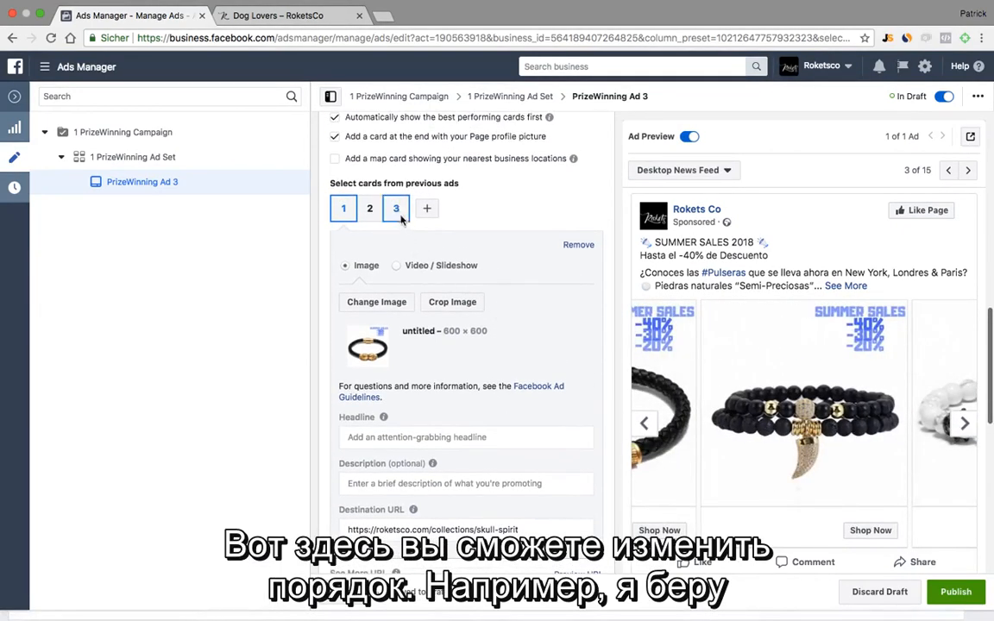
drag(398, 207, 373, 205)
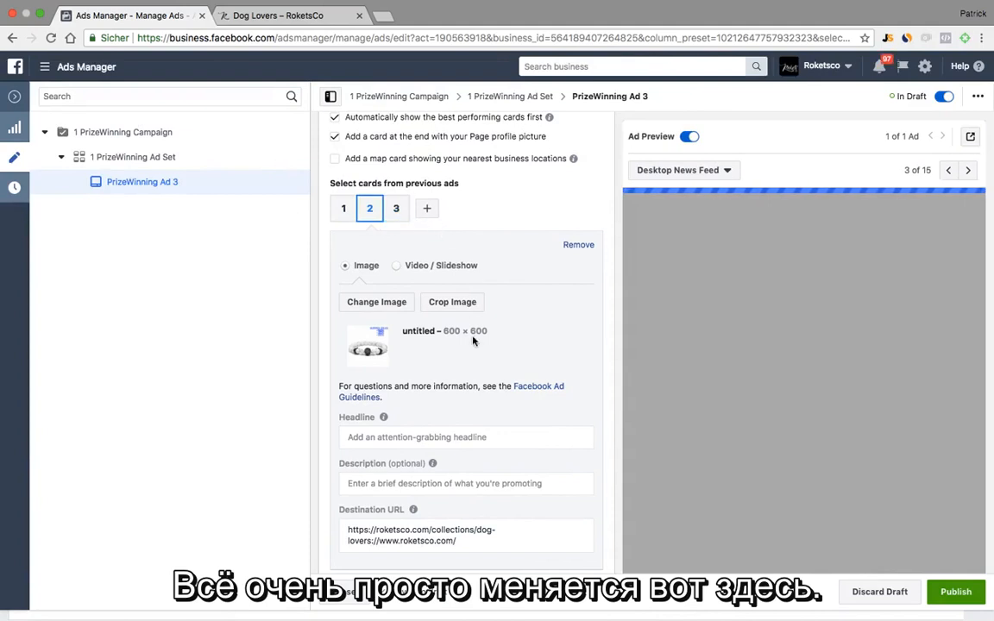
click(406, 434)
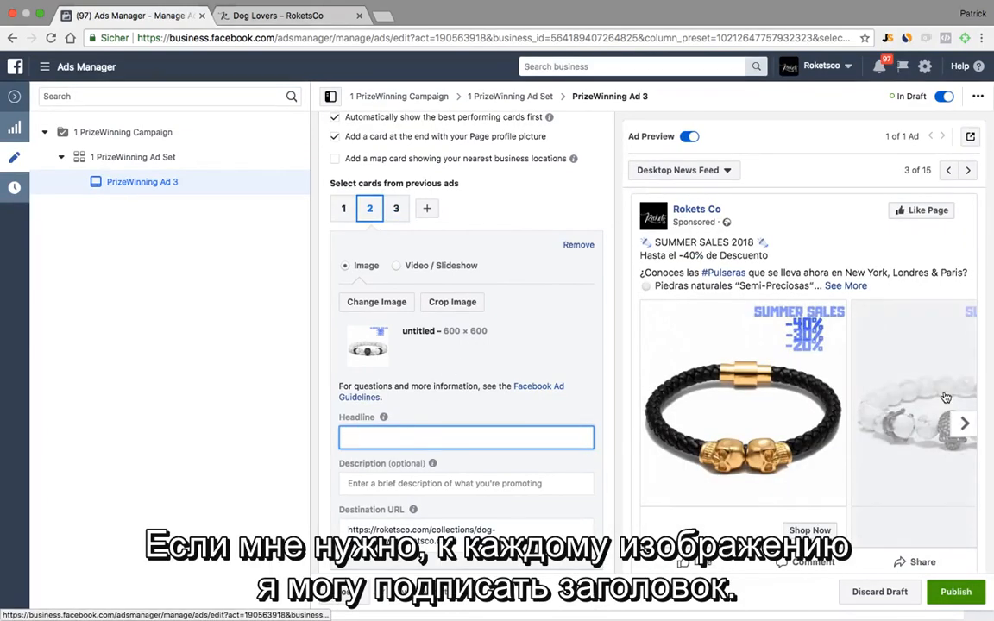
click(964, 424)
click(965, 432)
click(646, 430)
click(646, 429)
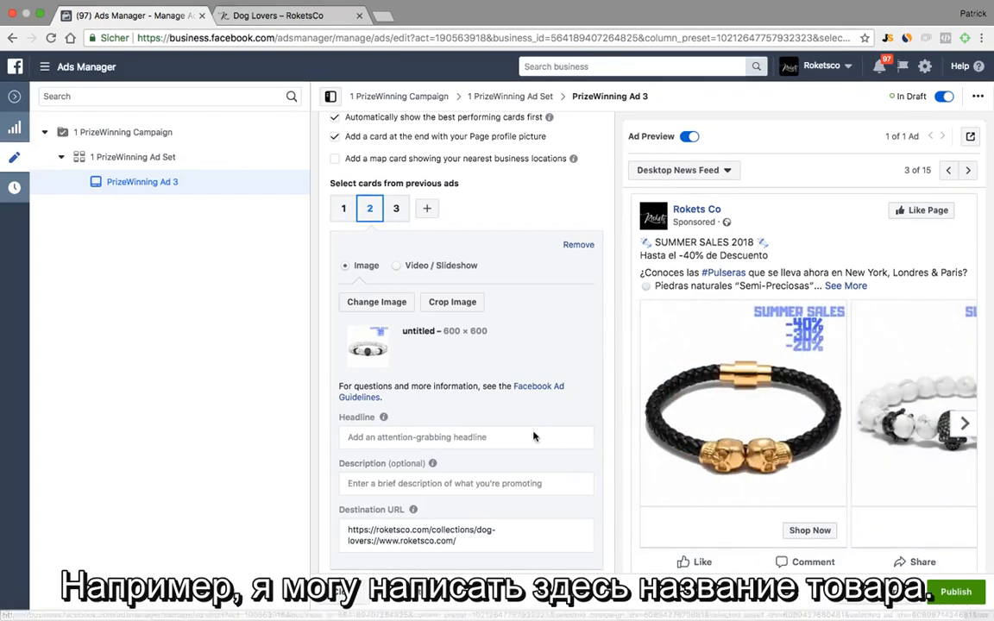
Look up the product name of the braided gold skull bracelet on the store's home page
click(446, 438)
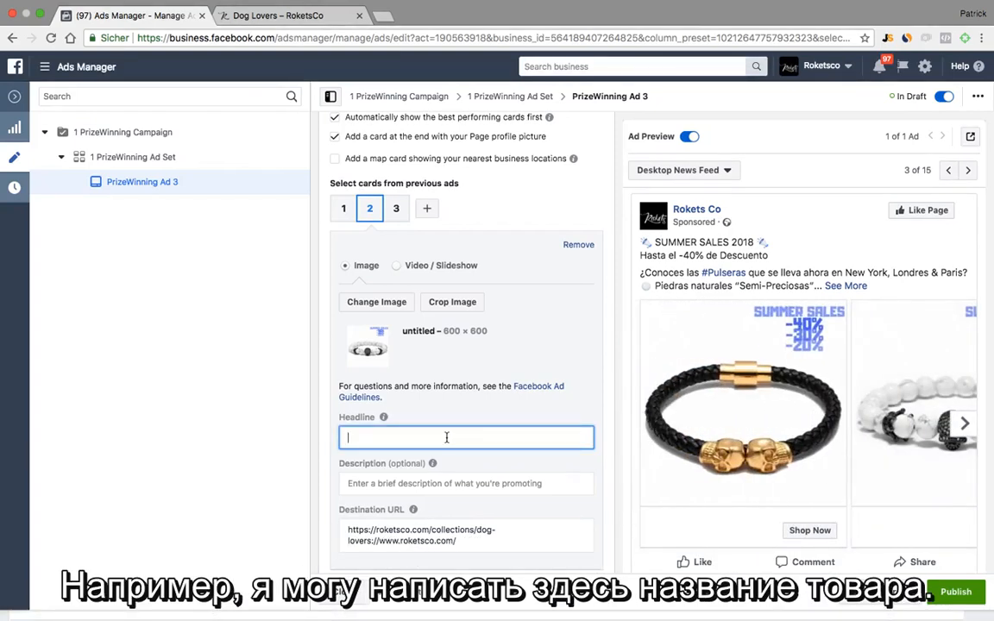
click(267, 28)
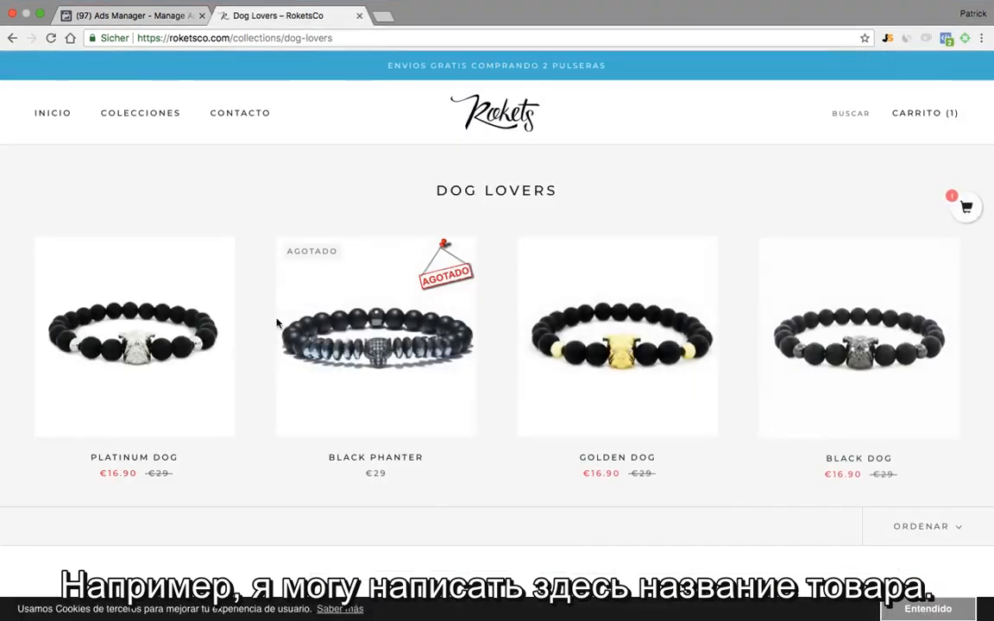
scroll(462, 311, down, 1)
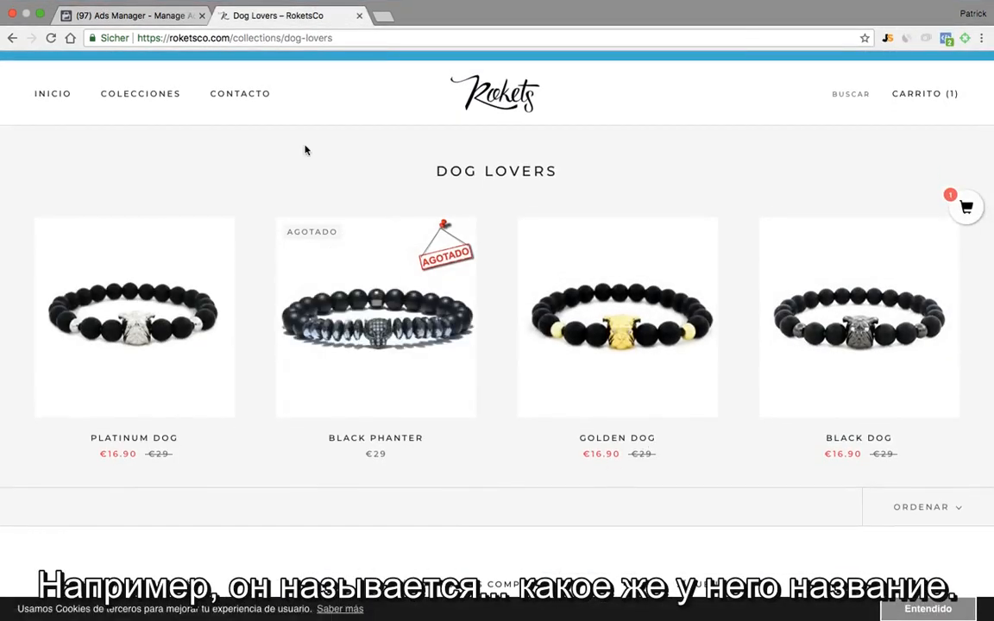
click(49, 95)
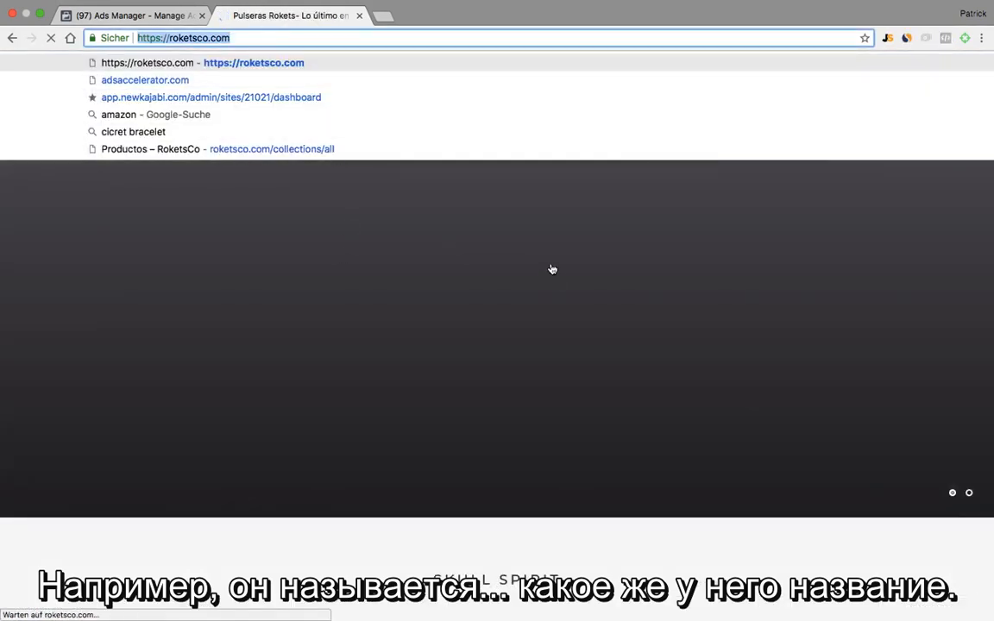
scroll(552, 269, down, 10)
scroll(555, 274, down, 1)
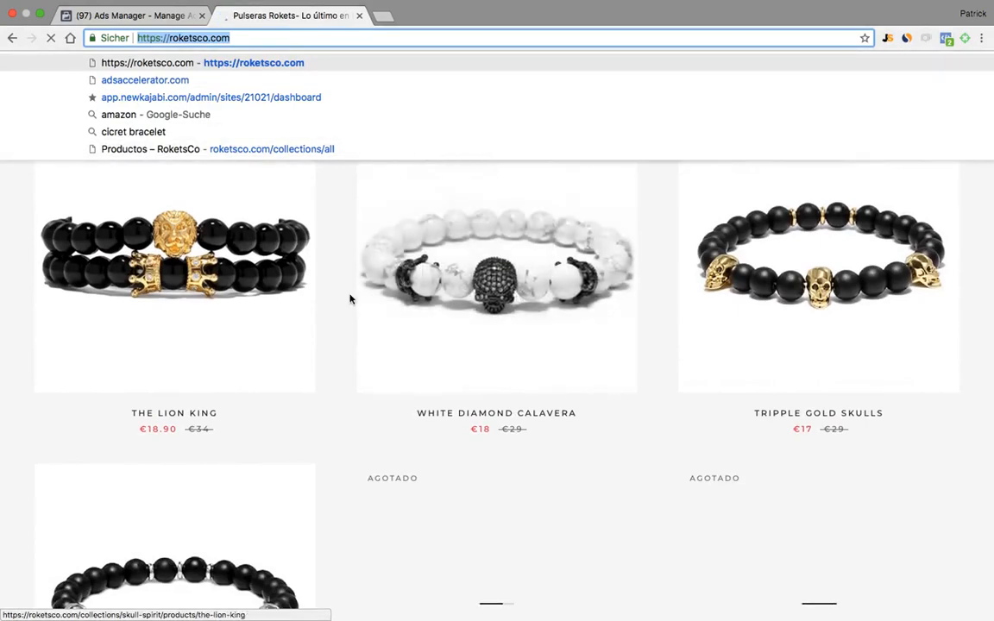
scroll(349, 299, down, 1)
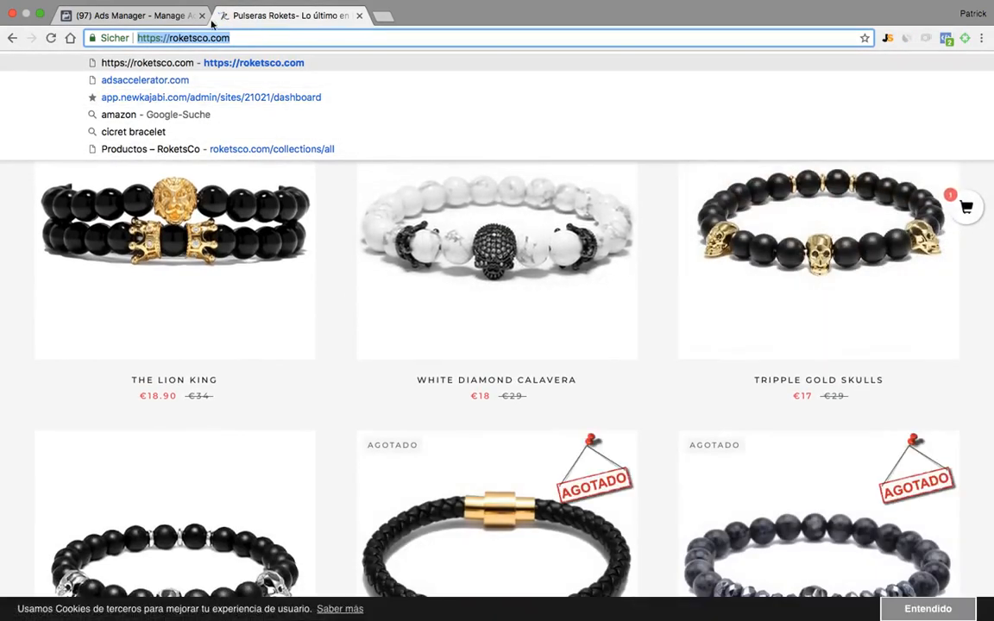
click(157, 19)
click(328, 15)
scroll(436, 333, down, 5)
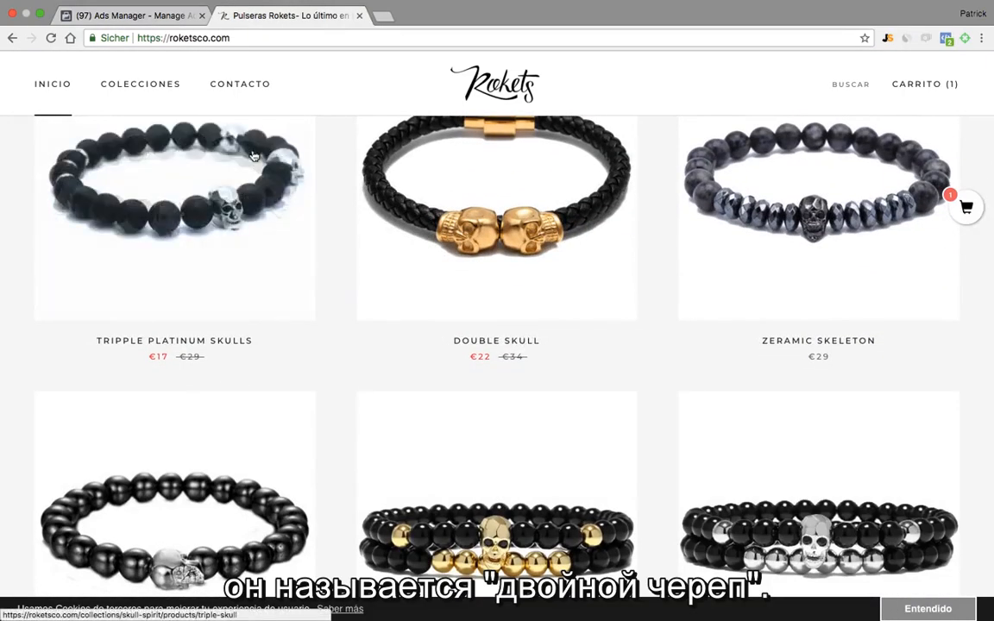
Give the second carousel card the headline Double Skull and the description 34€, checking the bracelet's regular price in the store
click(128, 17)
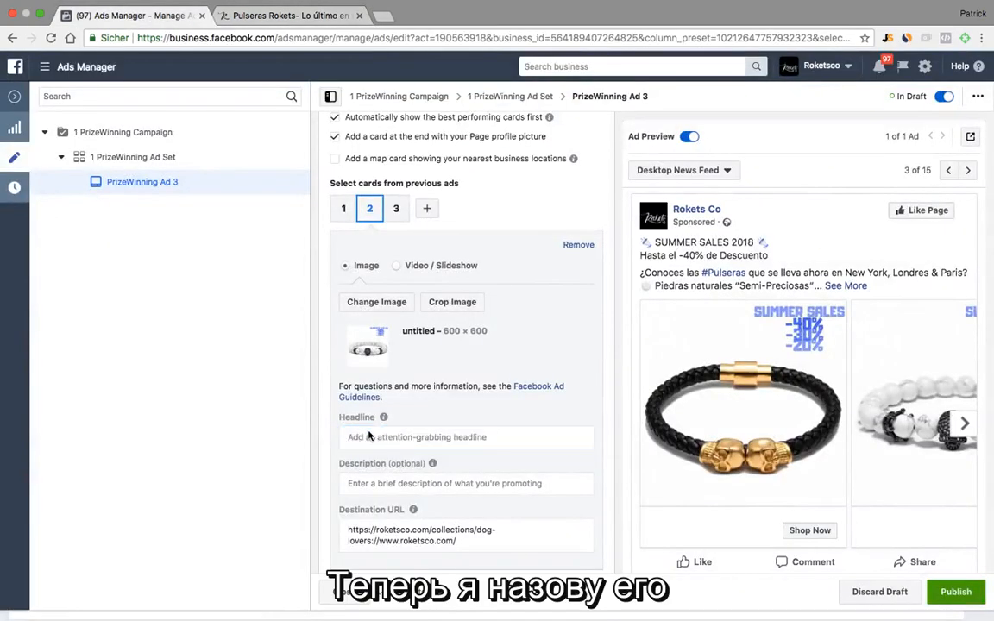
click(368, 442)
text(D)
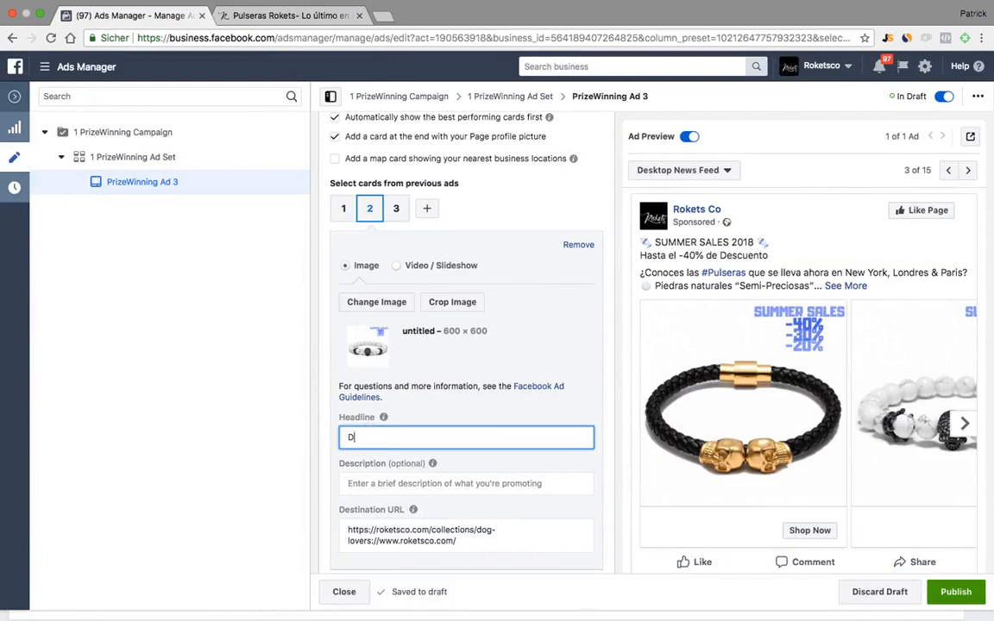
text(ouble Skull)
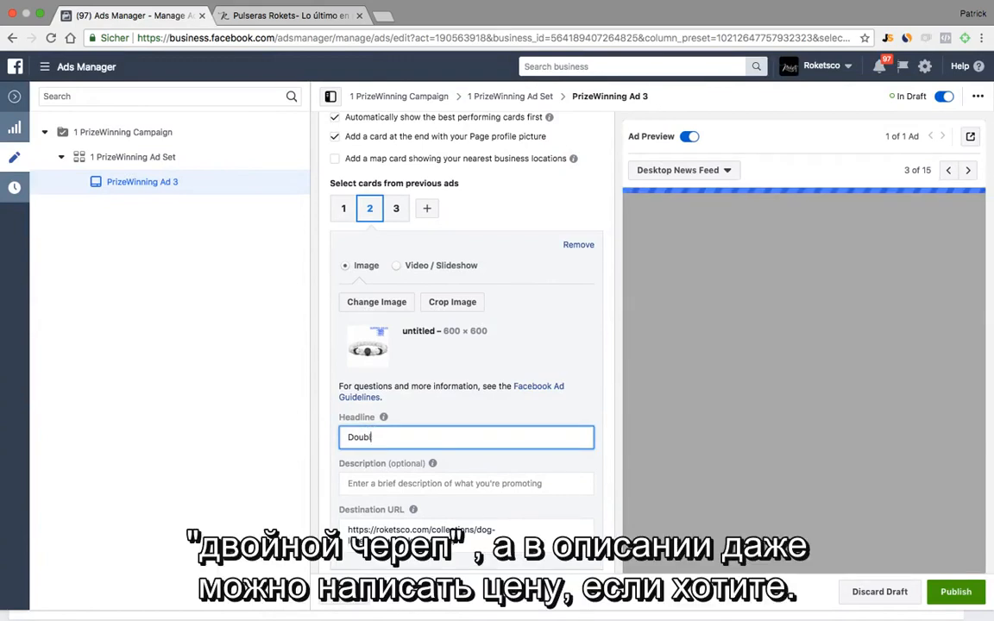
click(435, 484)
click(277, 19)
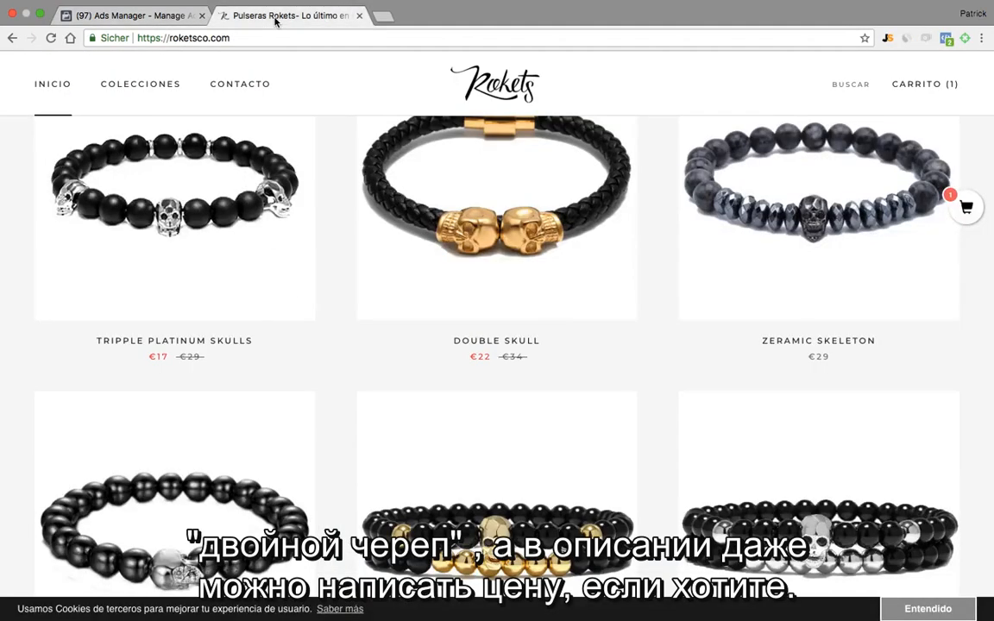
click(138, 19)
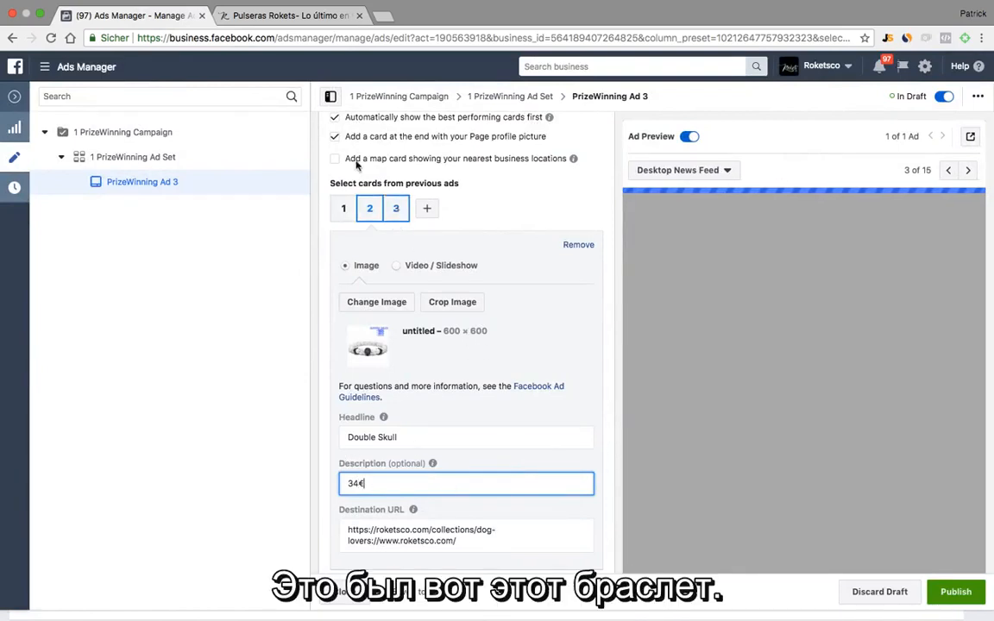
Move the headline Double Skull from the second carousel card to the first card
drag(404, 437, 317, 440)
key(ctrl+c)
click(341, 212)
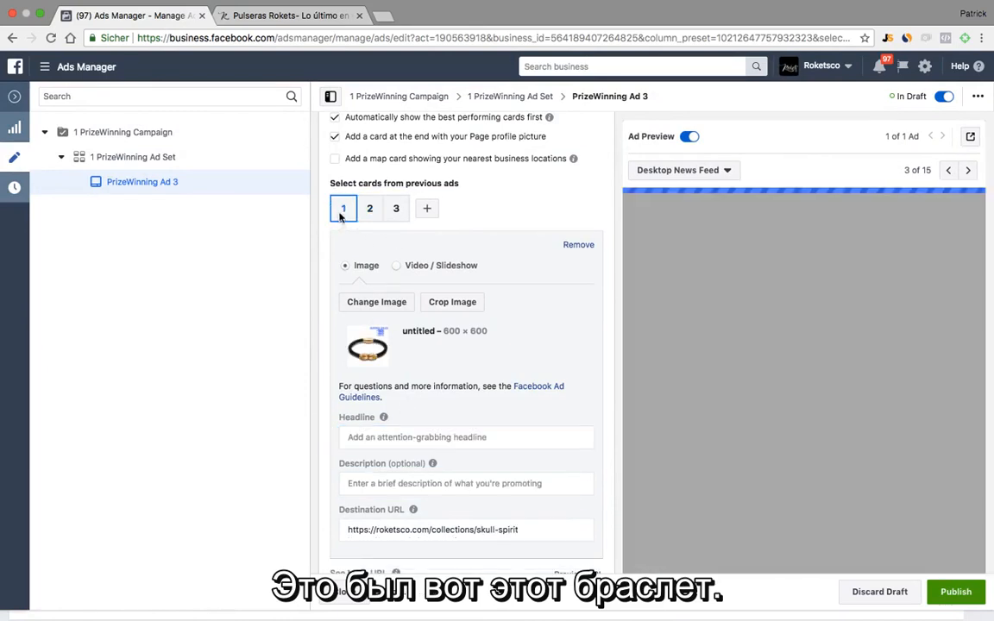
click(411, 438)
key(ctrl+v)
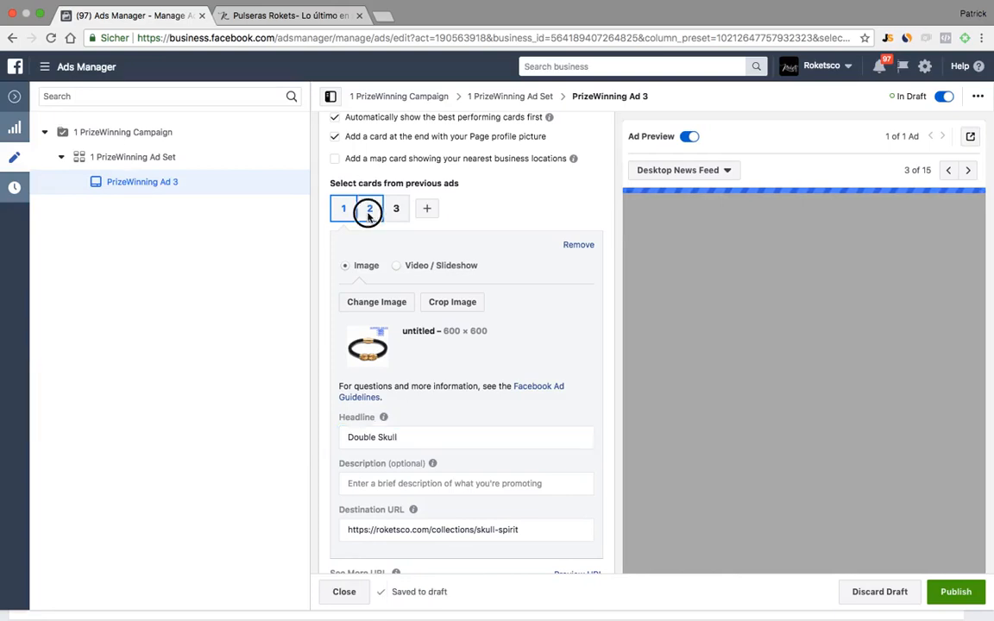
Move the 34€ description from the second carousel card to the first card
click(369, 211)
drag(389, 483, 348, 488)
key(ctrl+c)
key(BackSpace)
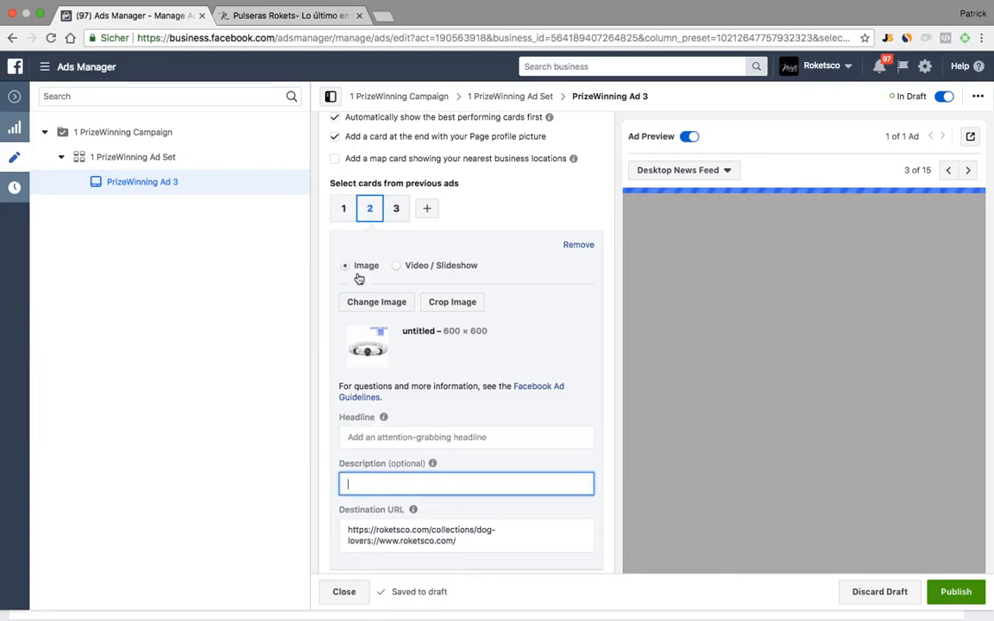
click(343, 209)
click(387, 485)
key(ctrl+v)
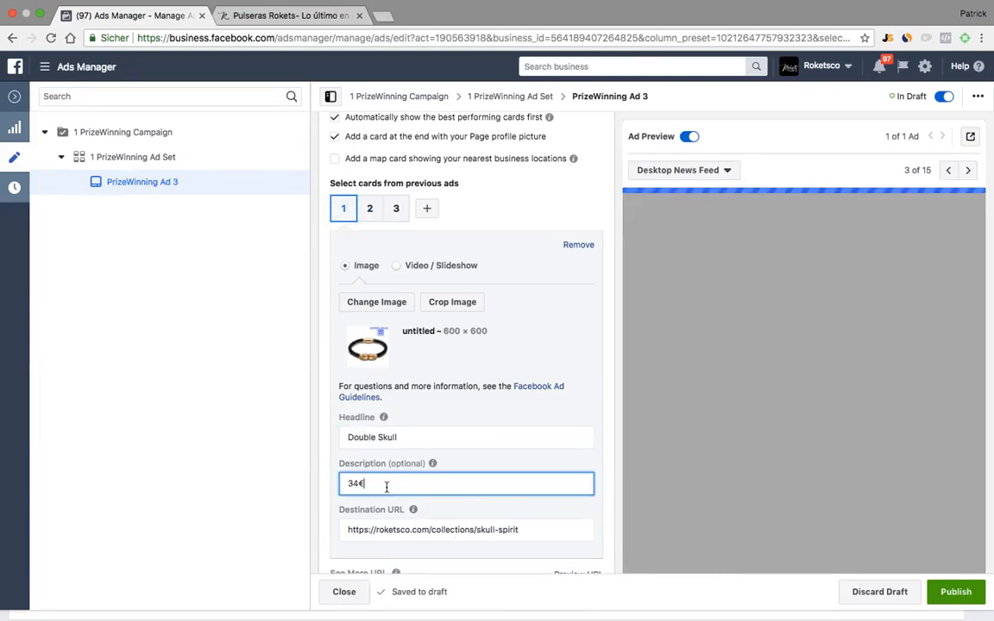
Look up the white skull bracelet's name in the store and set the second card's headline to White Diamond Calevera
click(372, 213)
click(280, 18)
scroll(381, 351, down, 6)
scroll(381, 350, up, 9)
scroll(382, 350, up, 7)
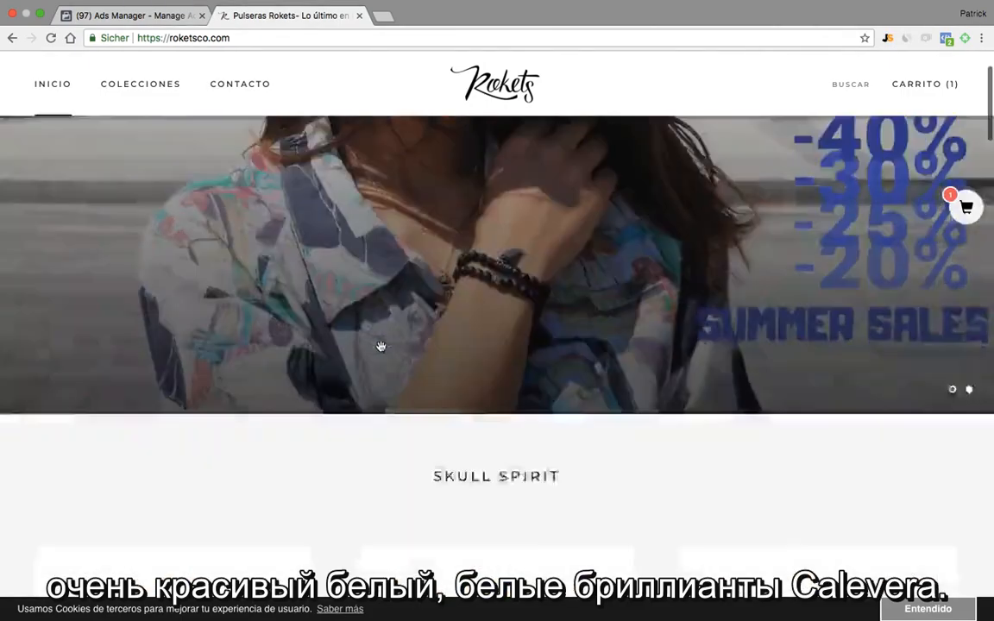
scroll(381, 350, down, 5)
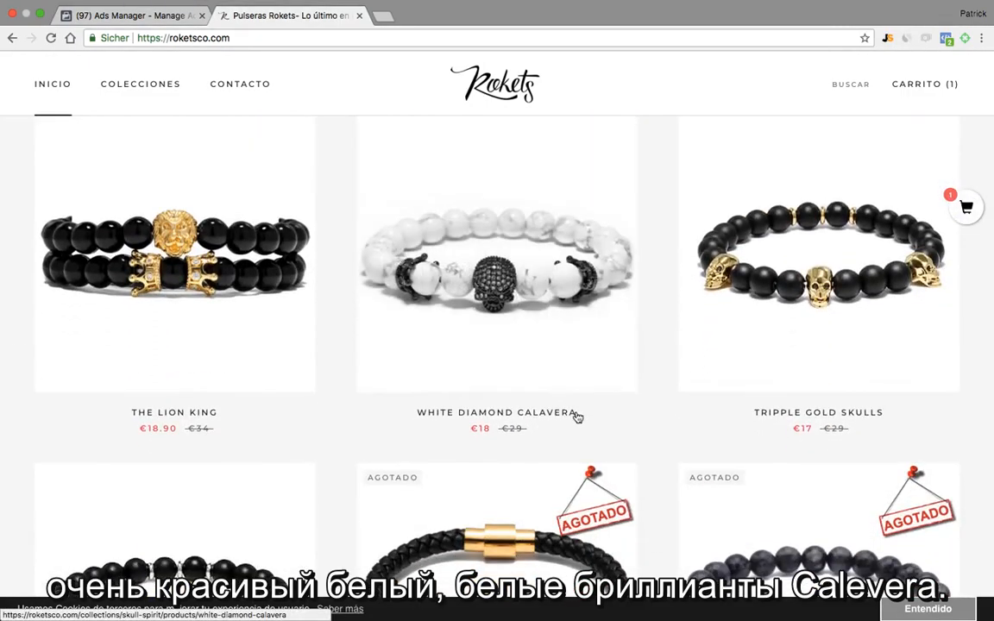
click(131, 16)
click(420, 438)
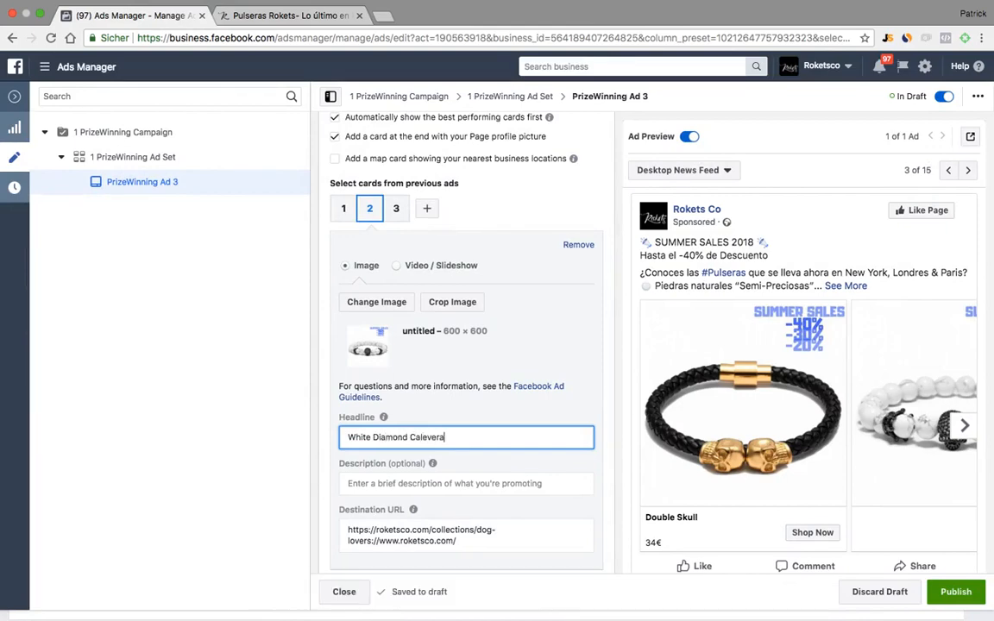
Check the white bracelet's regular price in the store and set the second card's description to 29€
click(309, 17)
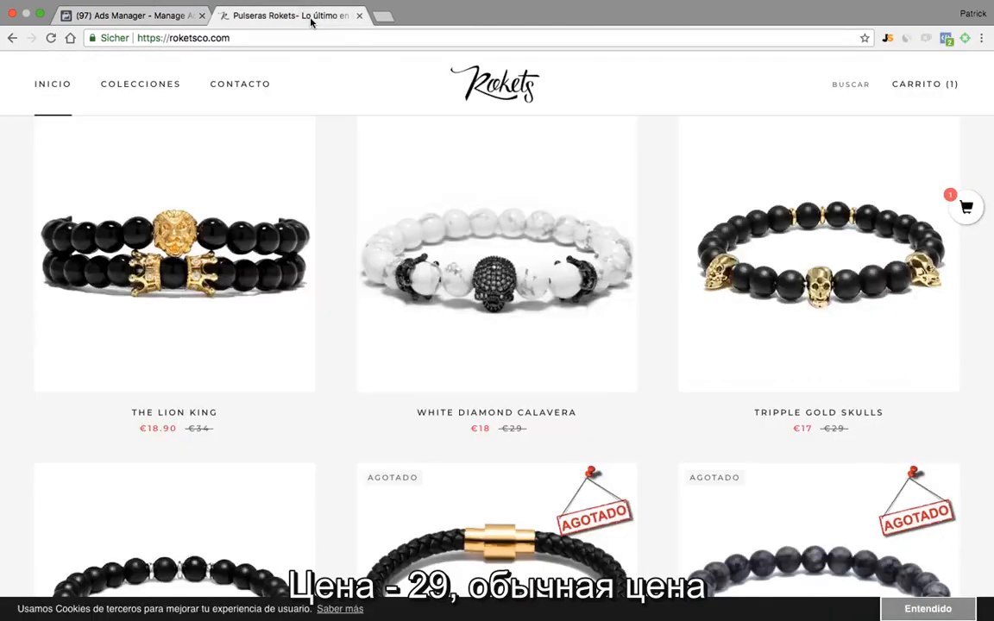
click(129, 16)
click(360, 483)
text(29)
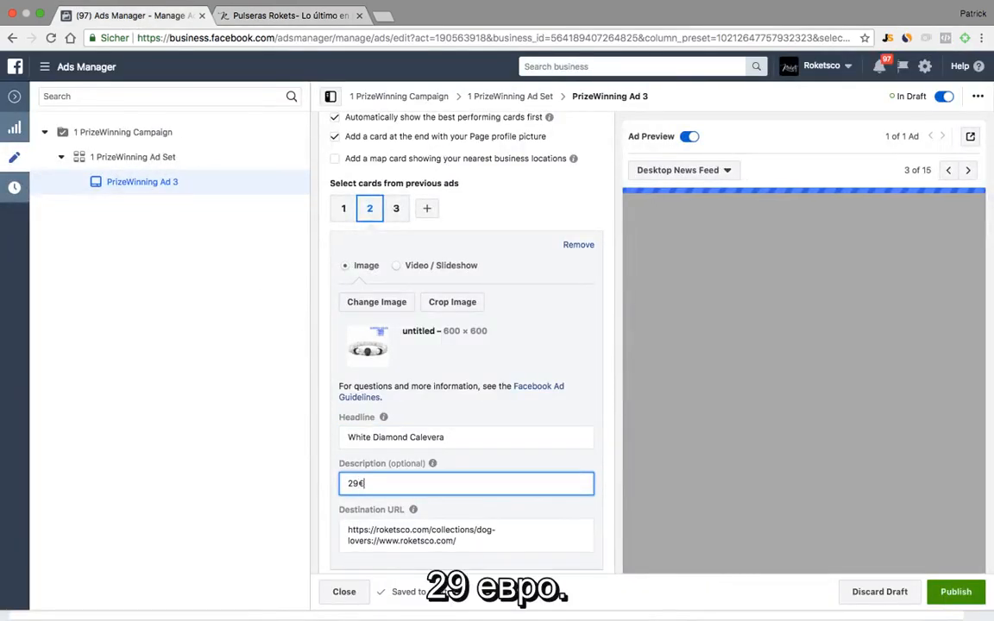
text(€)
Select the third card and open the gold horn bracelet's product page from the store's Origins Collection
click(401, 212)
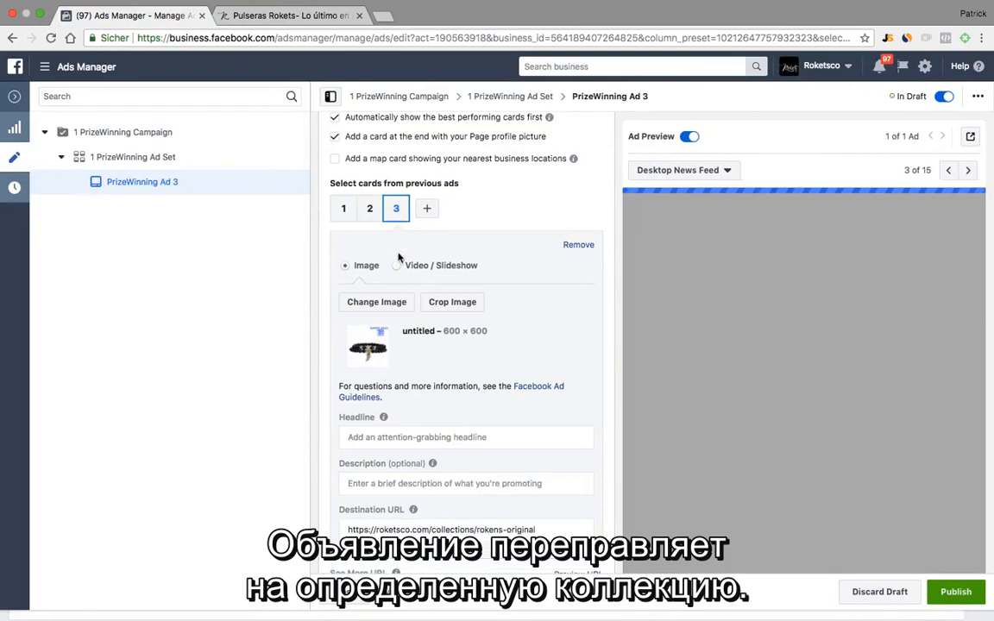
click(299, 16)
scroll(403, 331, up, 4)
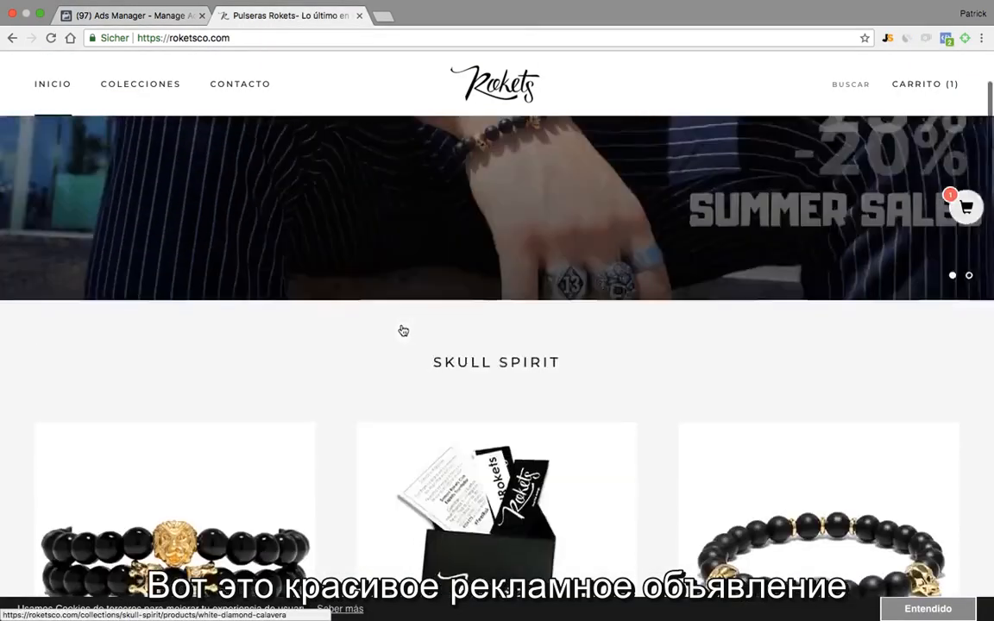
scroll(403, 330, down, 10)
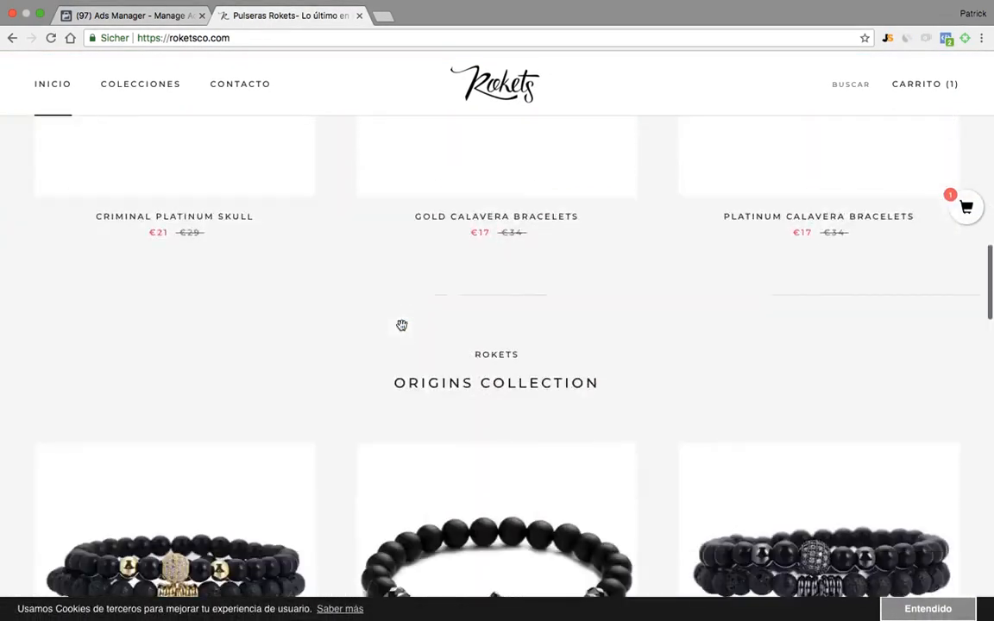
scroll(402, 325, down, 5)
click(266, 288)
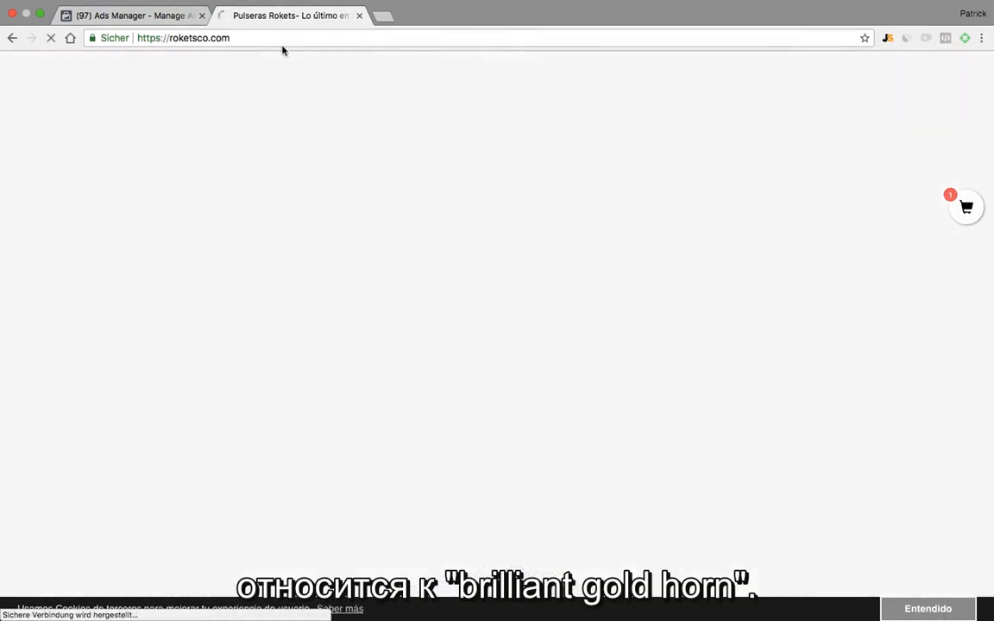
click(166, 34)
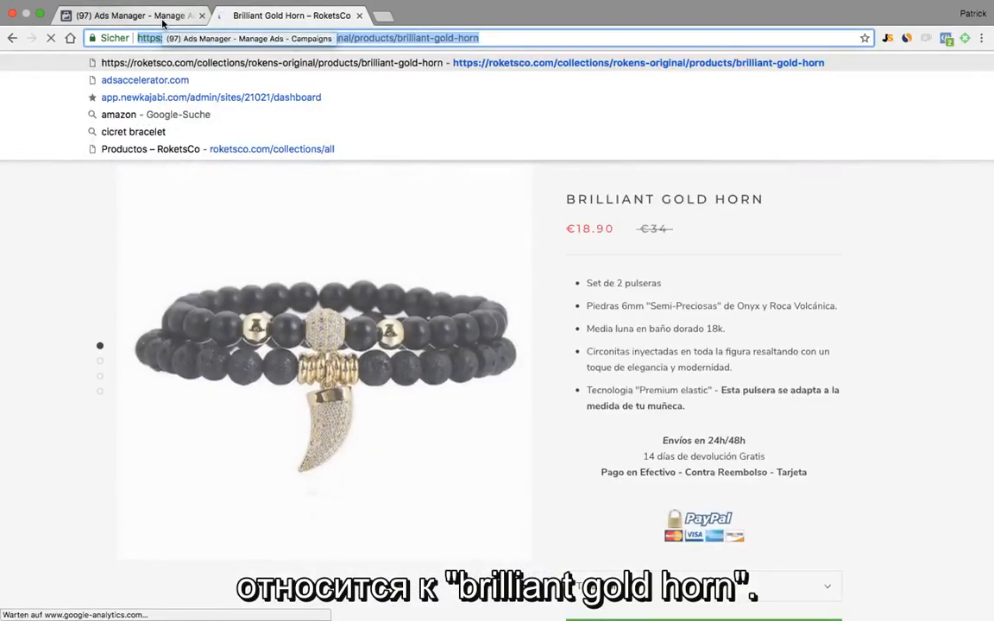
Set the third carousel card's headline to Brilliant Gold Horn
click(162, 19)
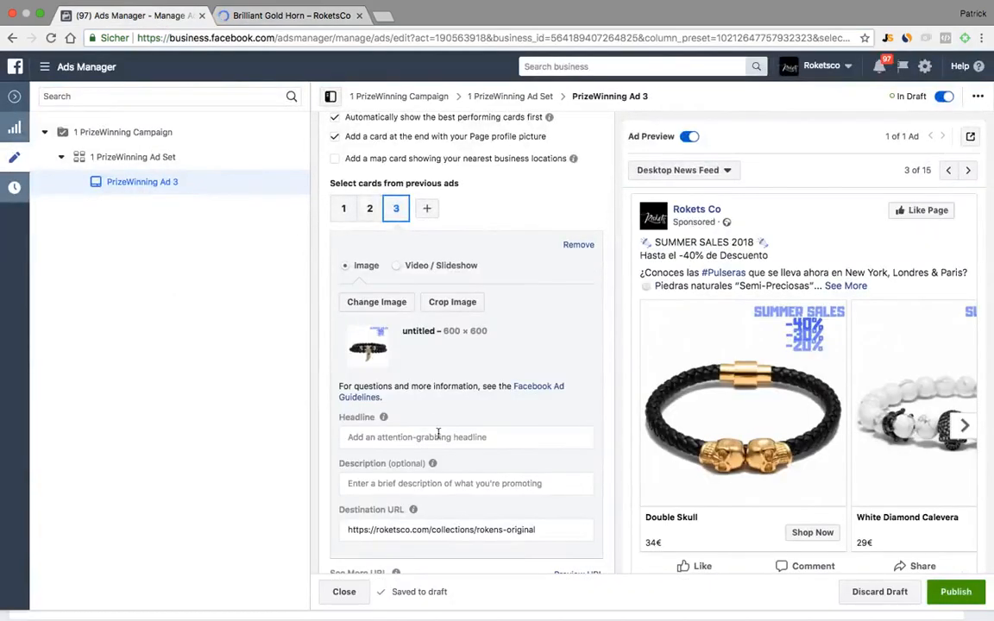
click(439, 437)
text(Brillia)
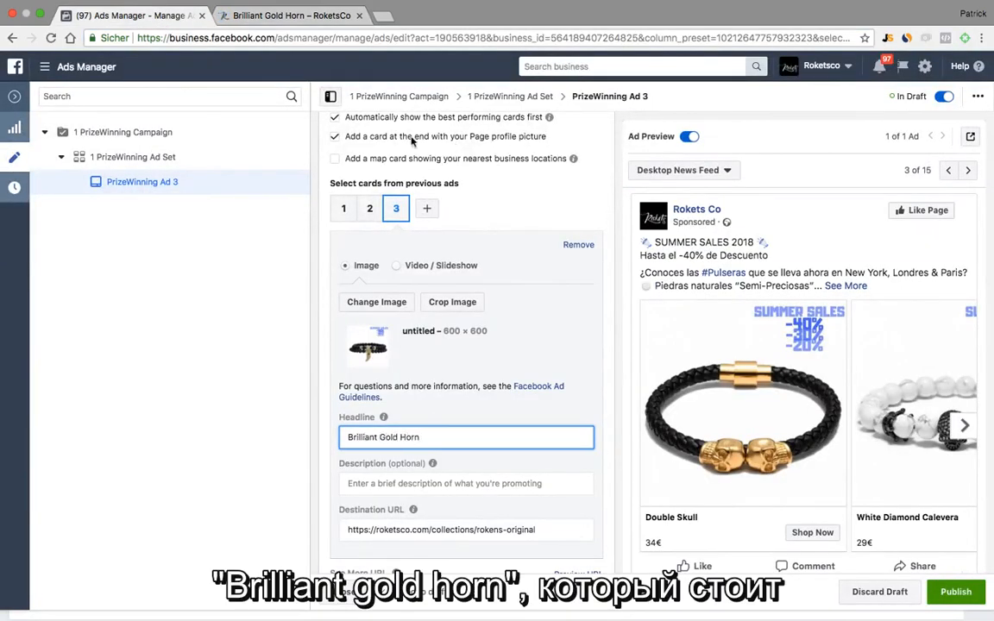
text(nt Gold Horn)
Check the gold horn bracelet's regular price in the store and set the third card's description to 34€
click(255, 21)
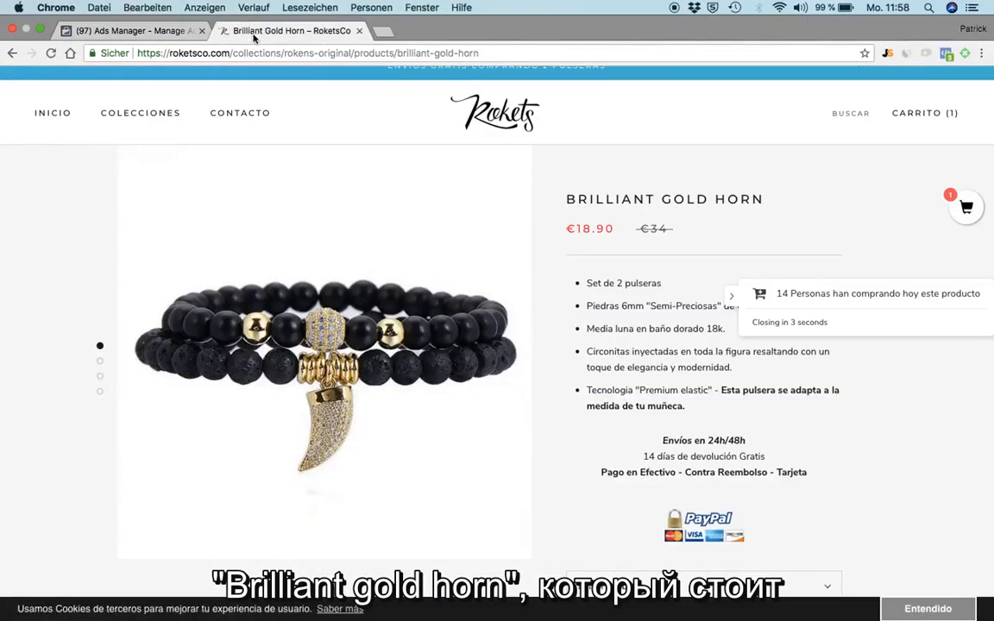
click(164, 30)
click(369, 498)
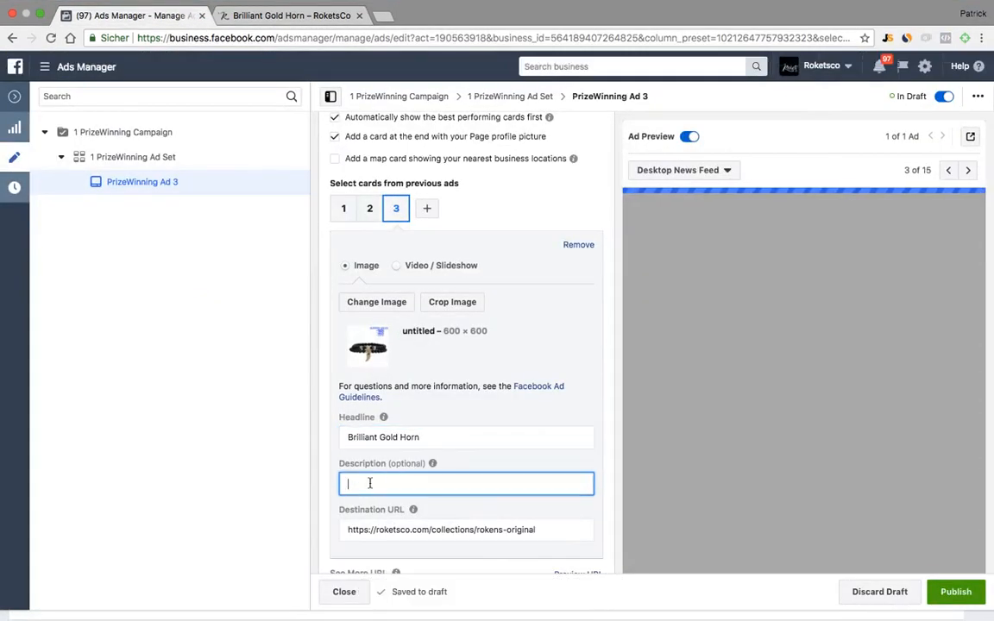
text(34€)
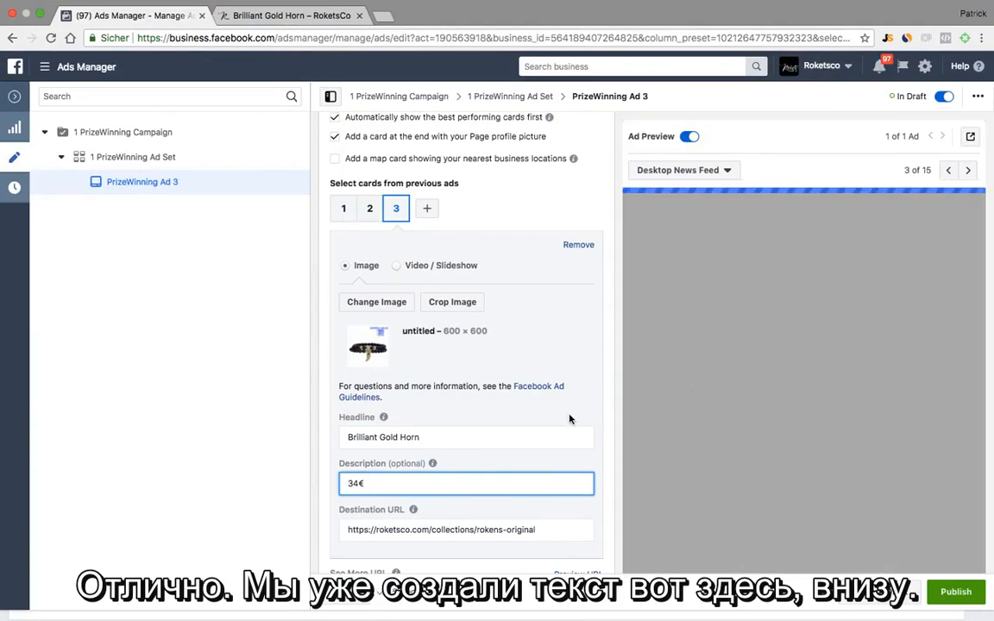
click(584, 204)
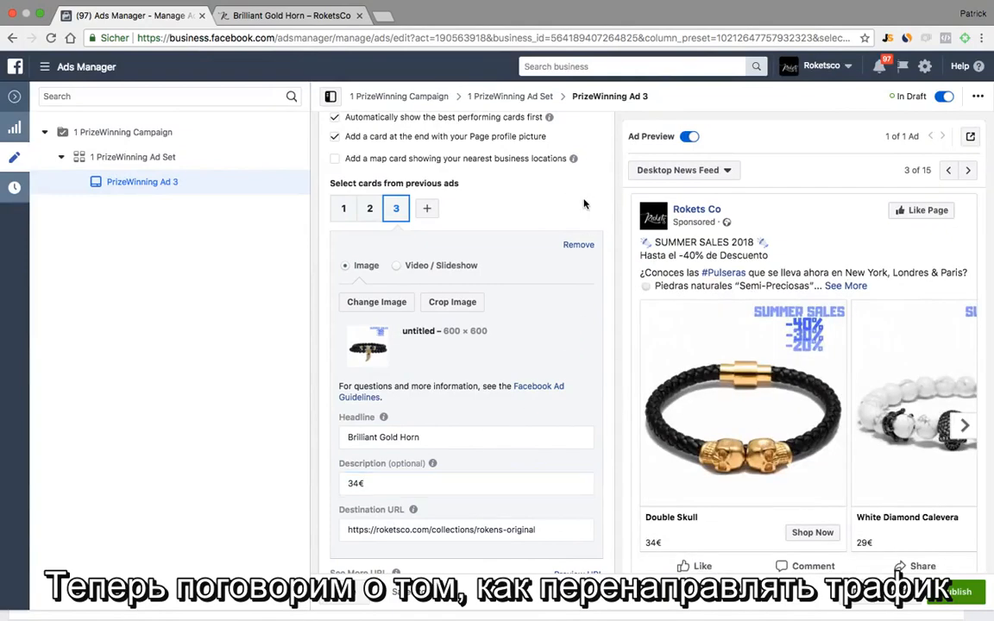
Replace the third card's destination URL with the link of the store's Brilliant Gold Horn product page
click(276, 15)
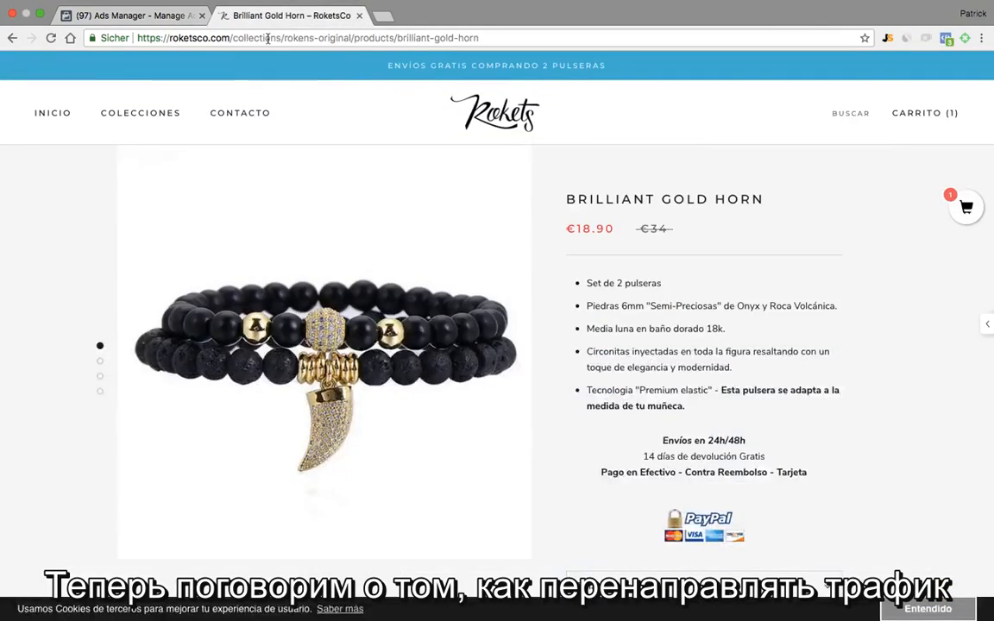
click(217, 38)
key(ctrl+c)
click(147, 16)
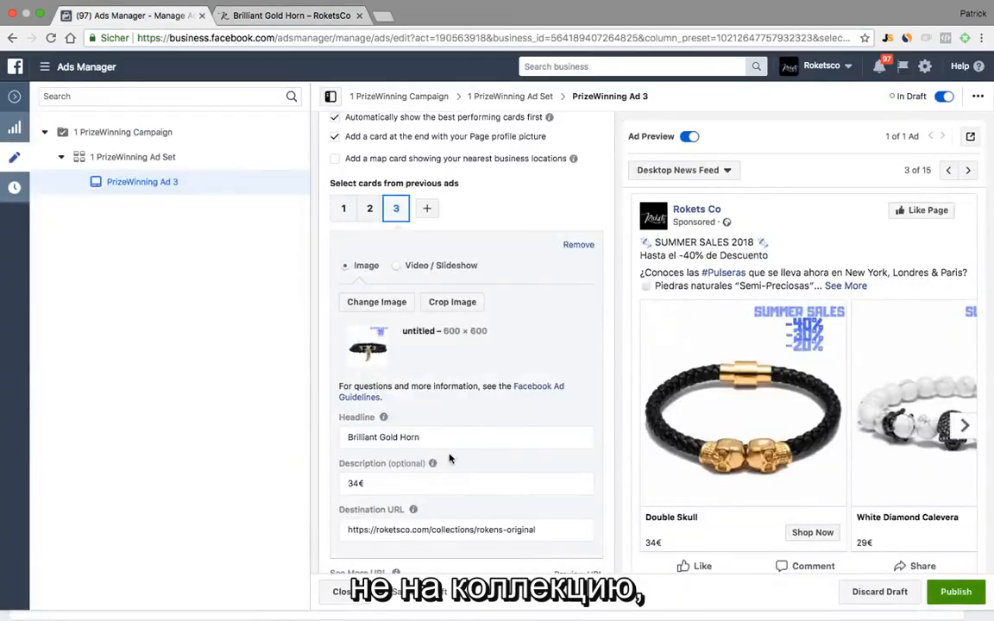
click(491, 529)
click(964, 426)
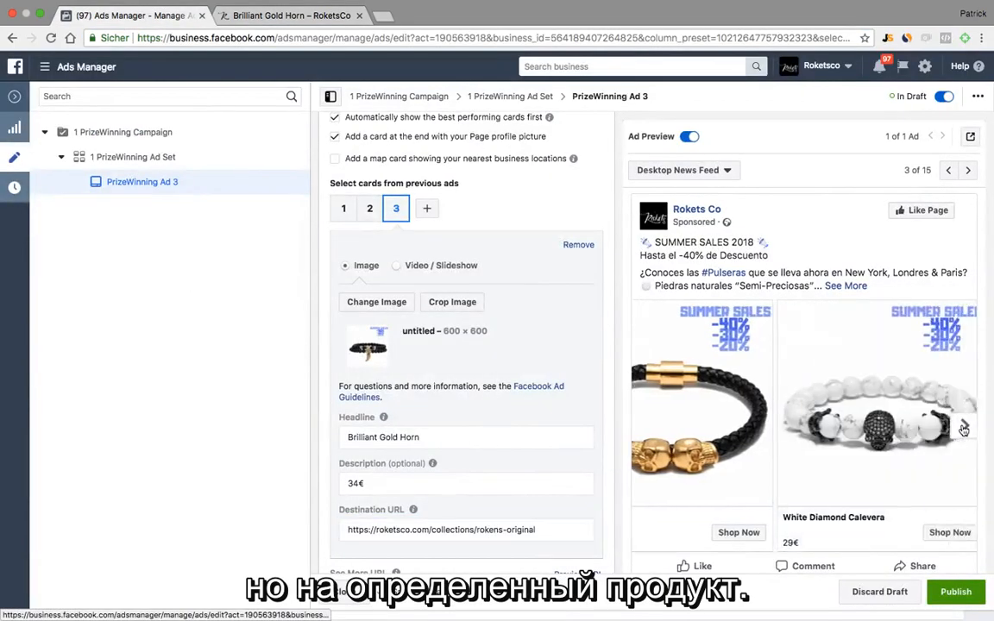
drag(535, 529, 282, 528)
key(ctrl+v)
click(581, 218)
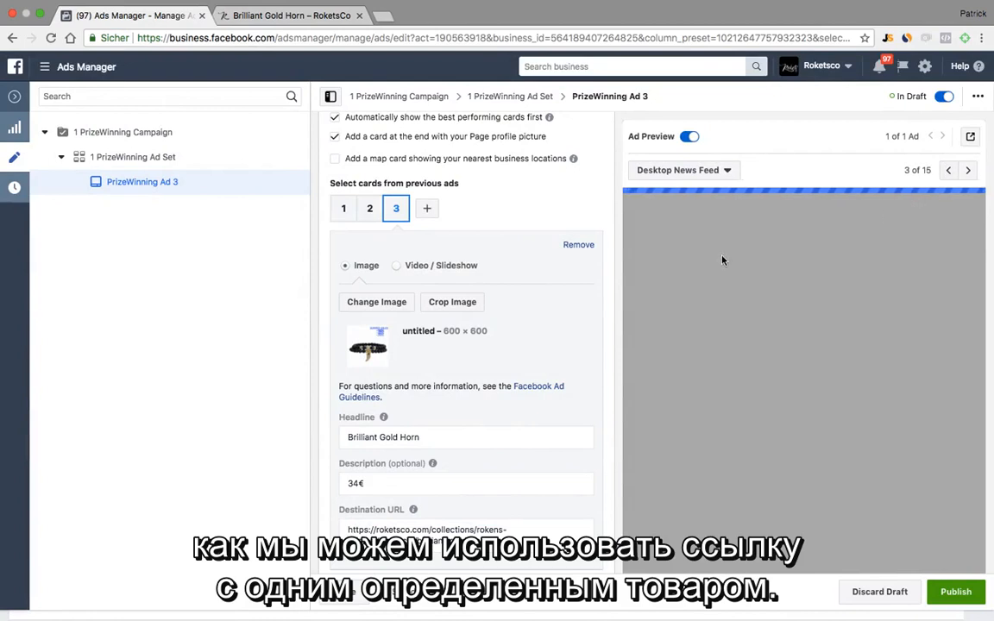
Page the ad preview back from the third card to the first card
mouse_move(424, 473)
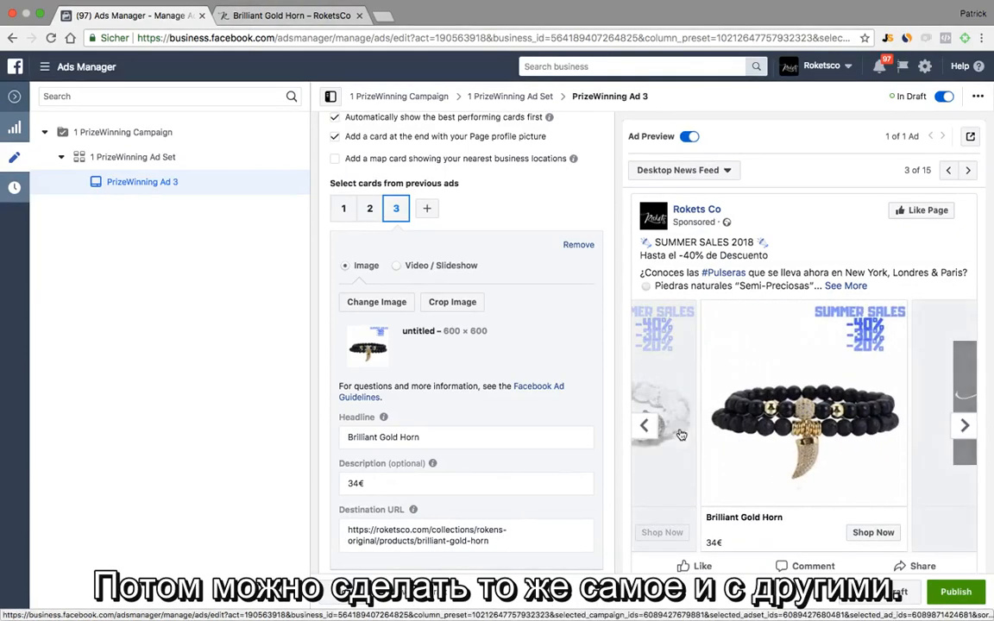
click(651, 434)
click(651, 434)
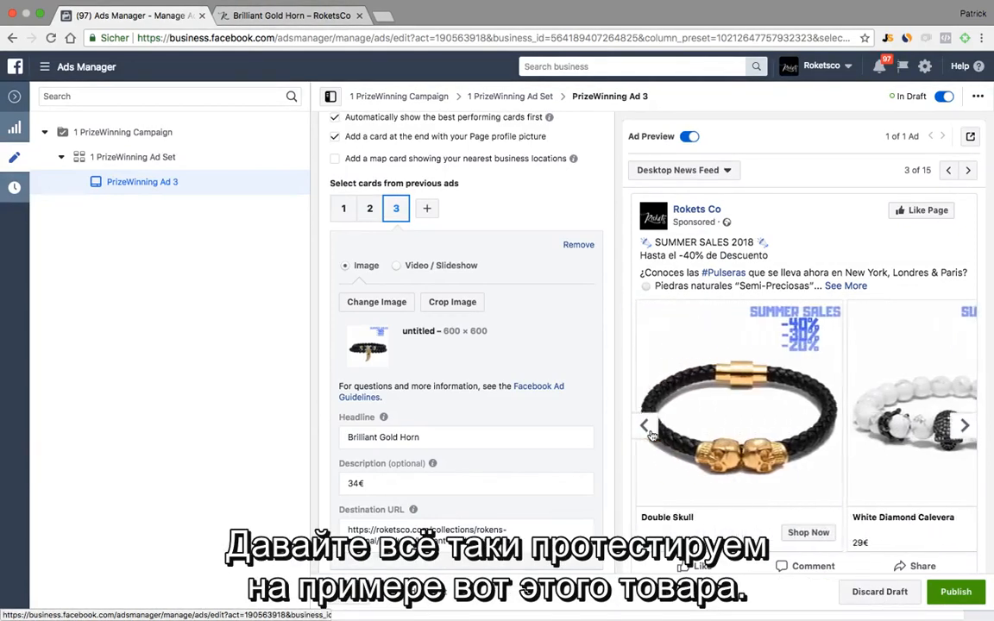
Open the White Diamond Calavera product page in the Rokets store and copy its link
click(262, 32)
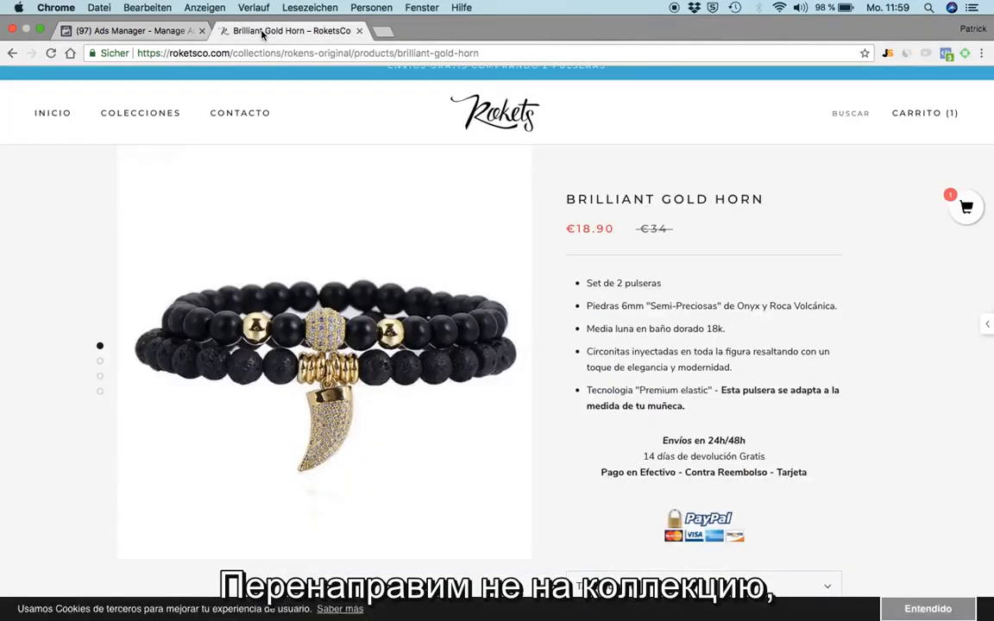
click(12, 54)
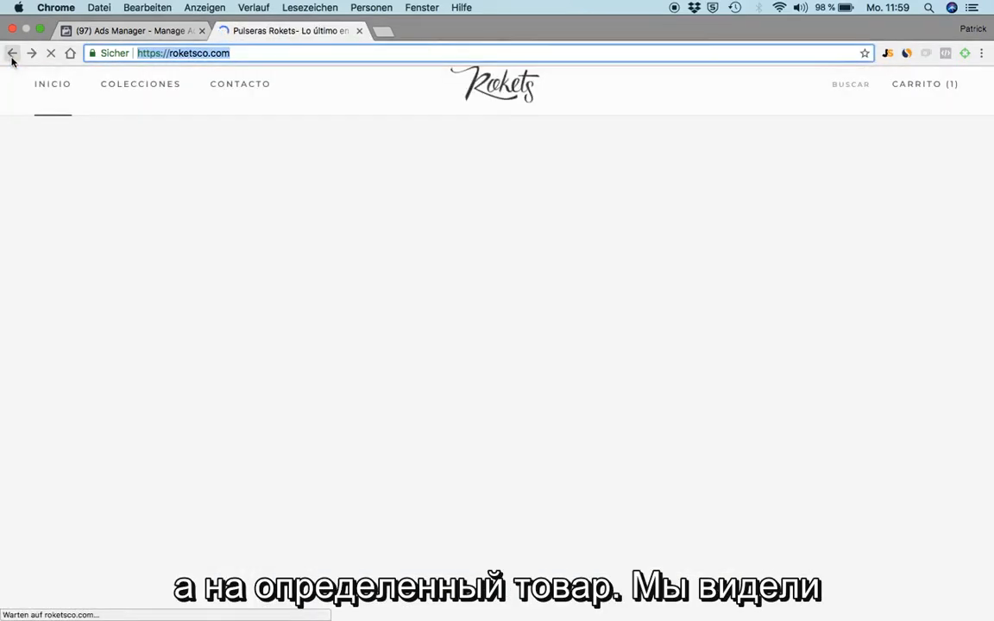
scroll(472, 309, up, 3)
scroll(532, 477, down, 10)
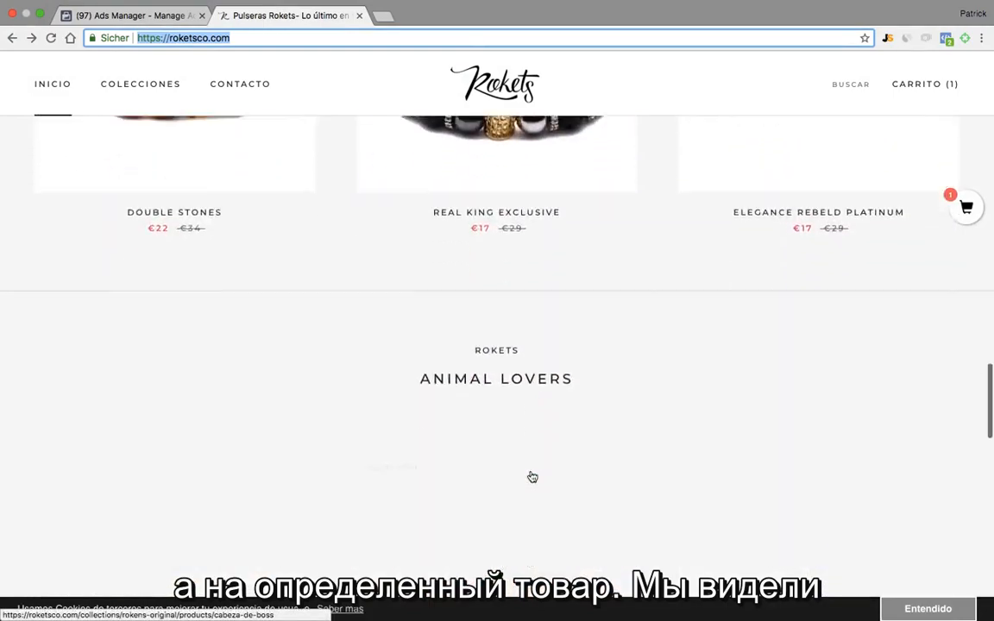
scroll(532, 477, up, 15)
scroll(386, 259, up, 15)
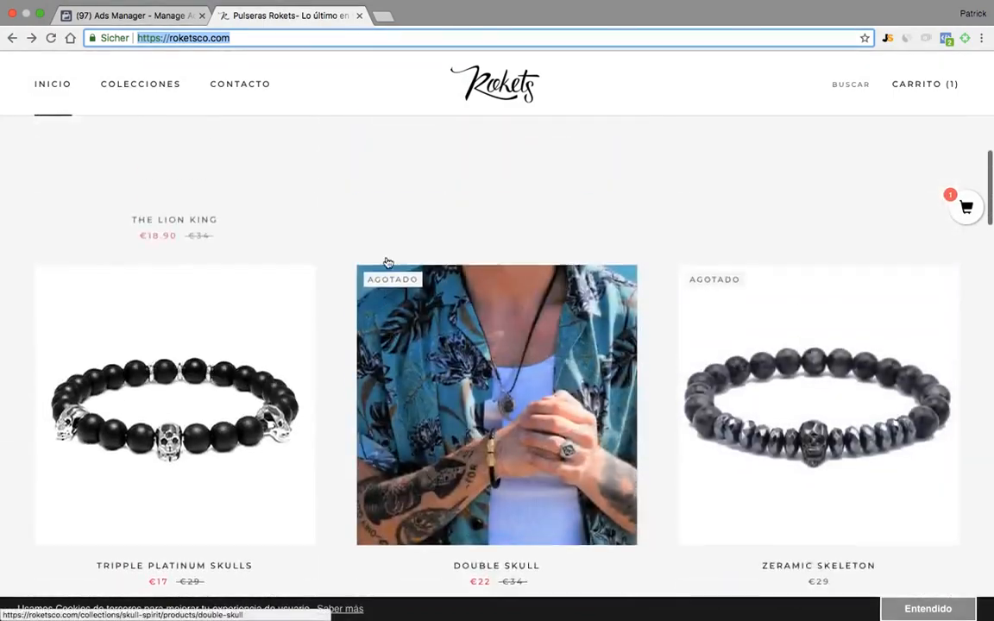
scroll(386, 259, down, 5)
click(468, 227)
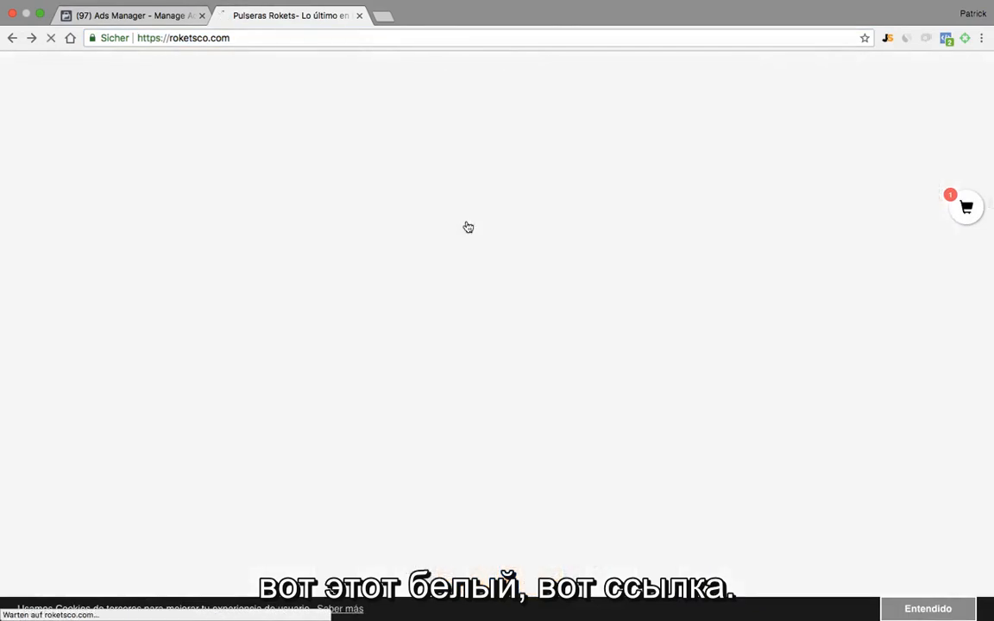
click(346, 38)
key(ctrl+c)
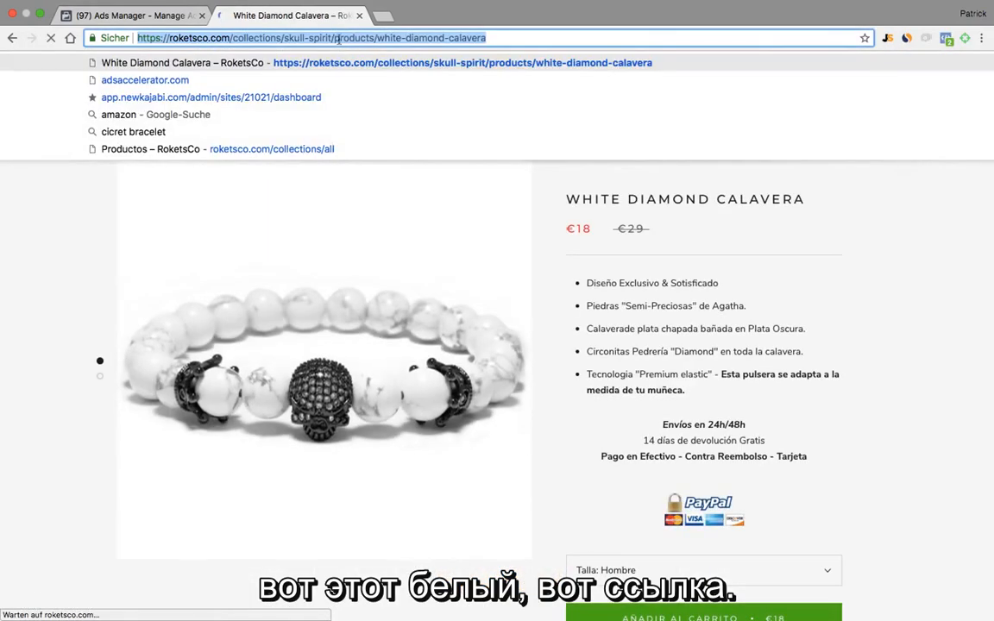
Back in Ads Manager, replace the second carousel card's destination URL with the copied White Diamond Calavera product link
click(164, 15)
click(371, 212)
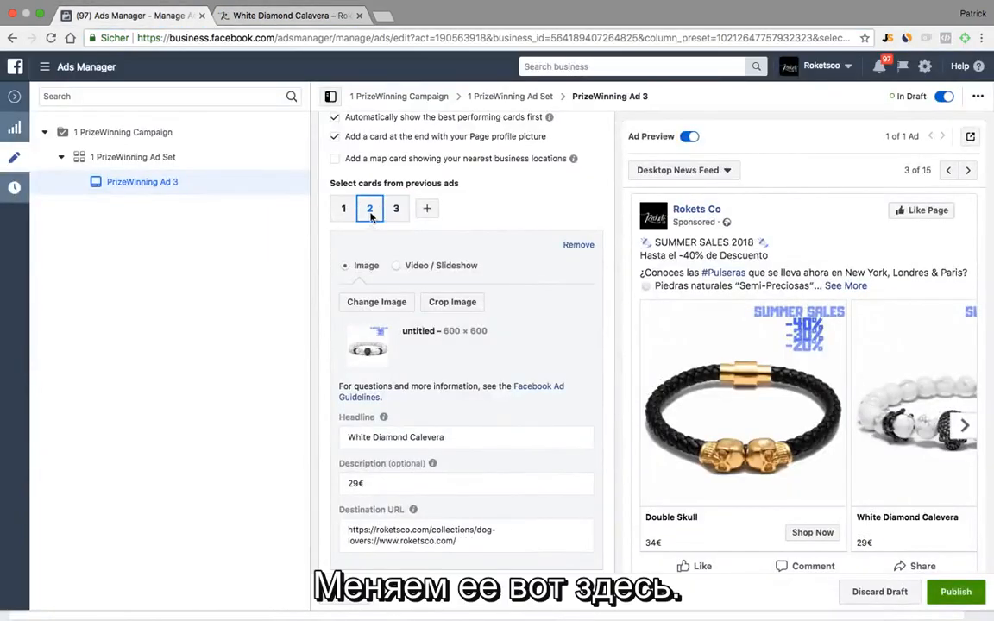
drag(462, 550, 335, 527)
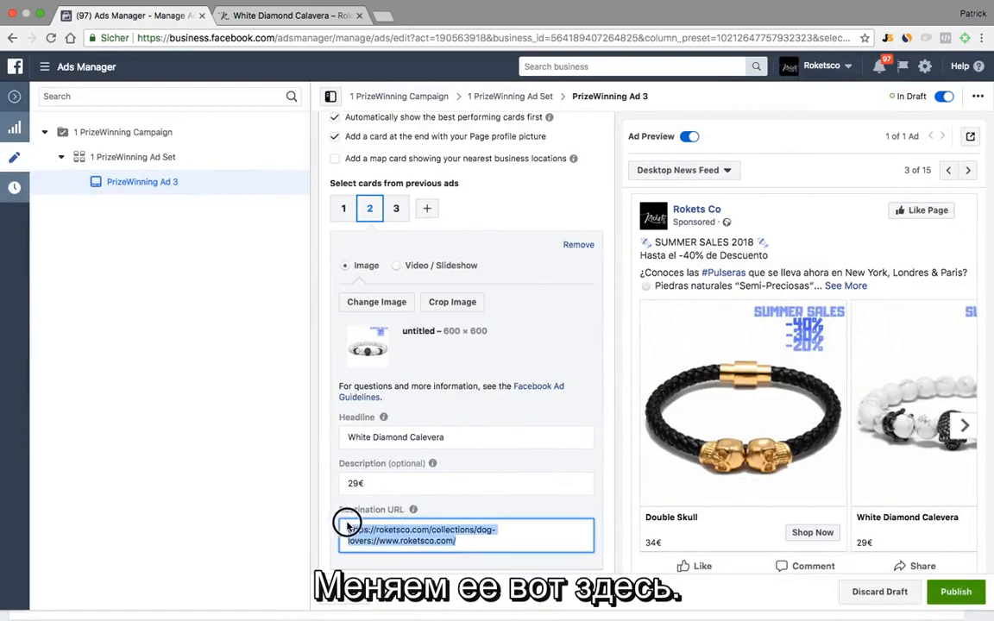
key(ctrl+v)
Select the first carousel card, then open the Double Skull product page in the store and copy its link
click(343, 210)
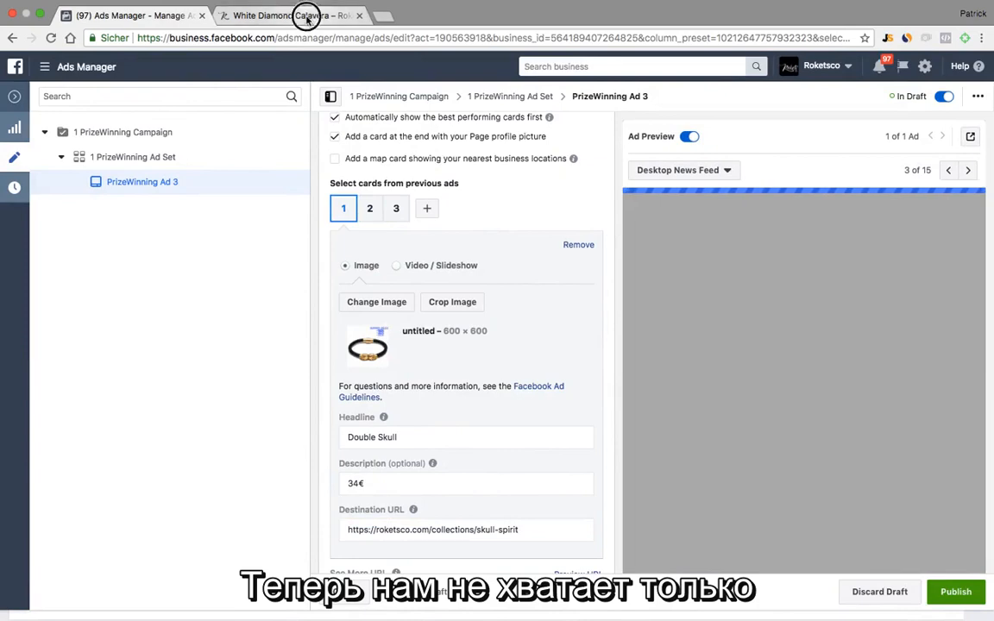
click(306, 16)
click(13, 39)
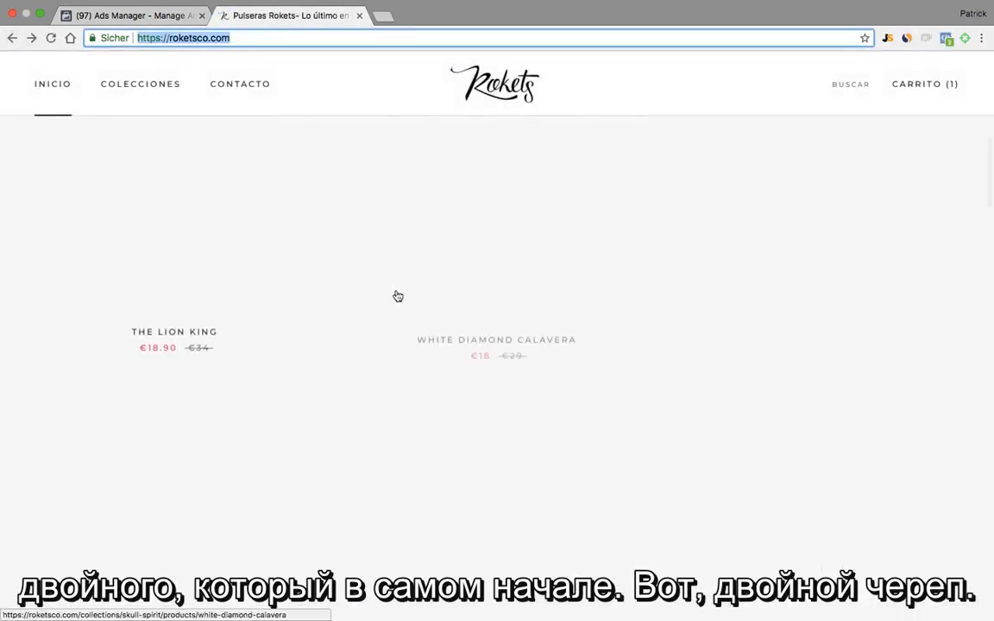
scroll(418, 281, down, 10)
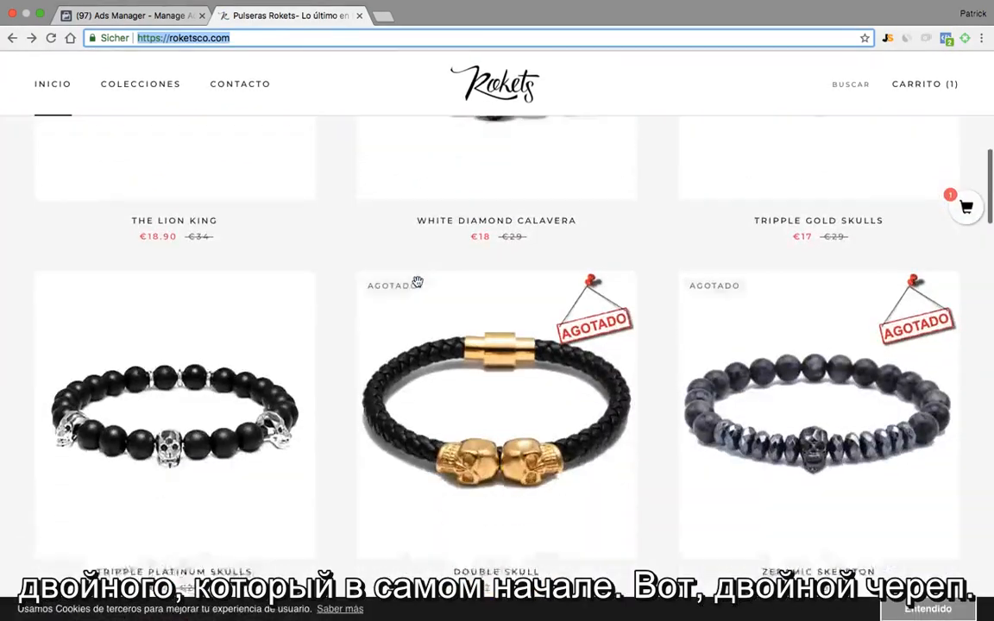
click(418, 241)
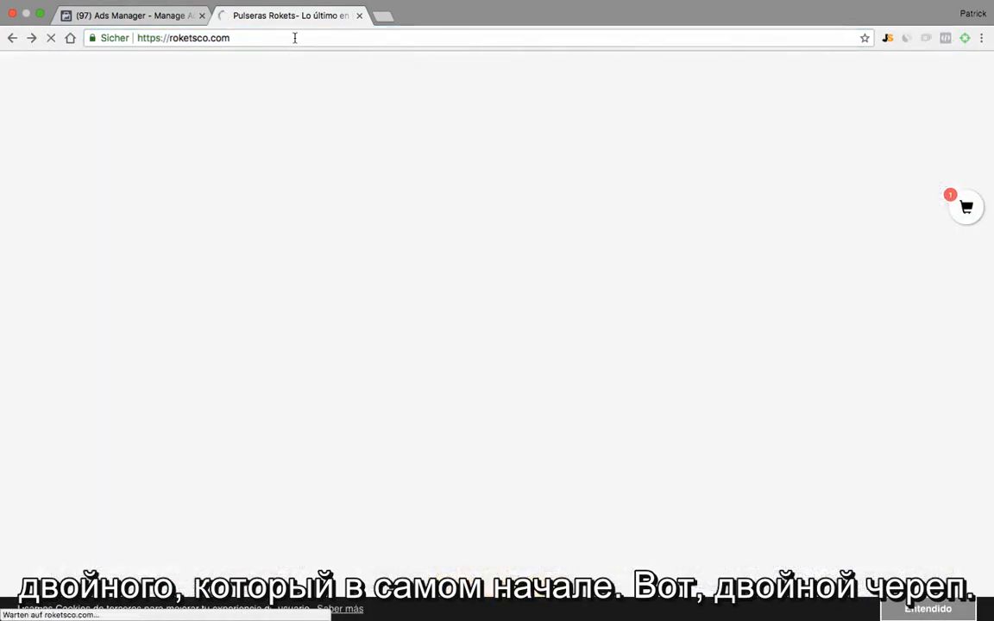
click(316, 38)
key(ctrl+c)
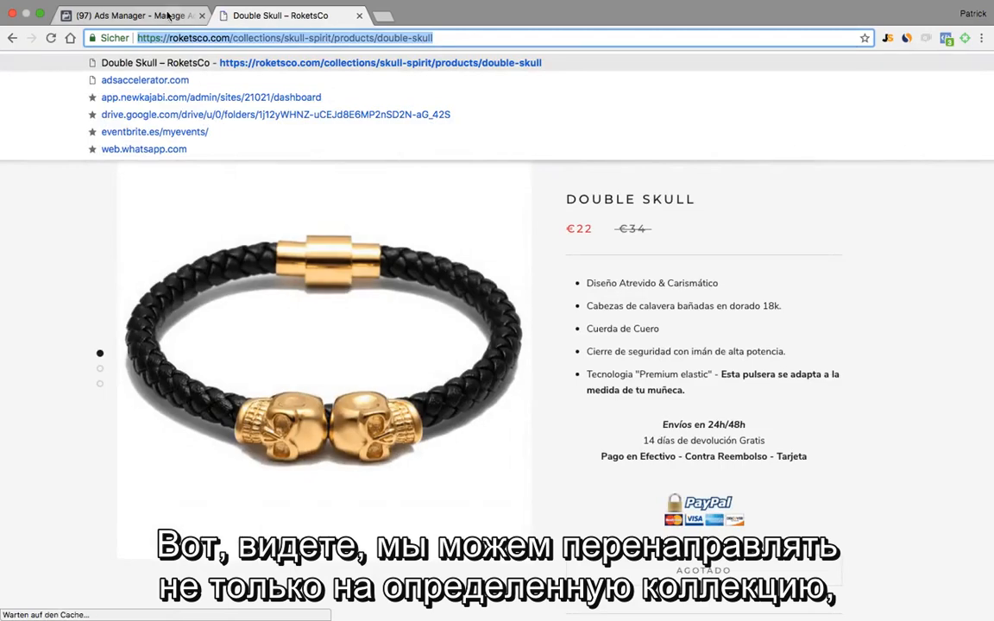
Back in Ads Manager, replace the first card's destination URL with the copied Double Skull product link
click(168, 16)
drag(553, 528, 344, 530)
key(ctrl+v)
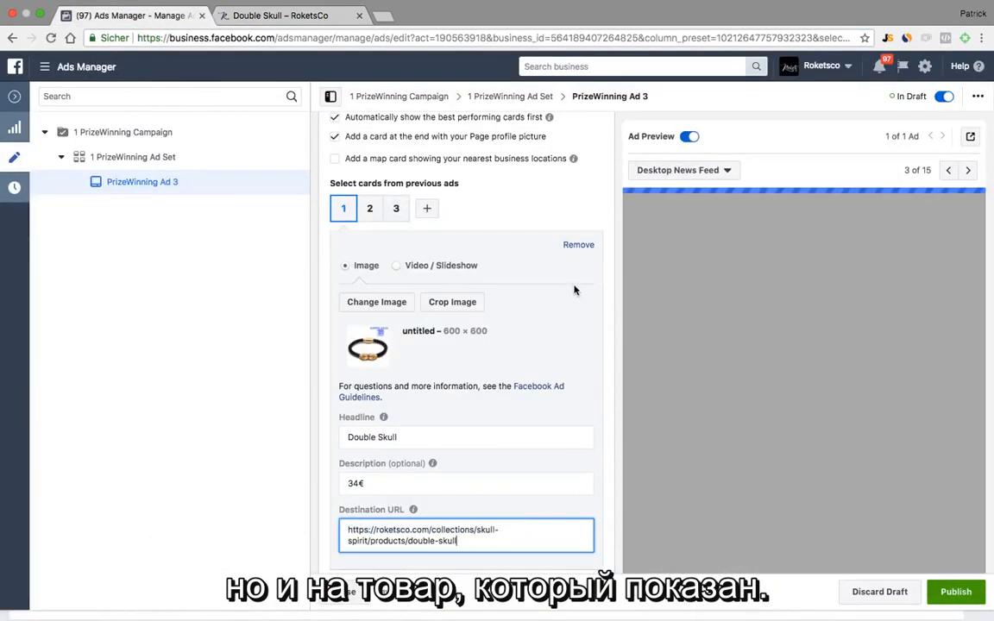
Review the ad's text, call to action and tracking settings, and publish PrizeWinning Ad 3
scroll(575, 290, up, 10)
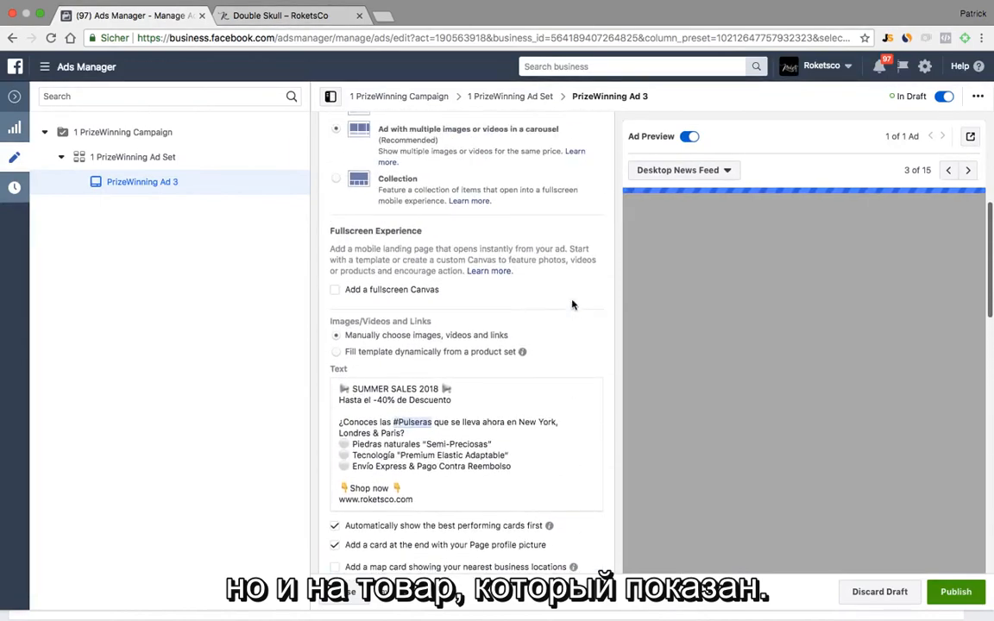
scroll(586, 324, down, 5)
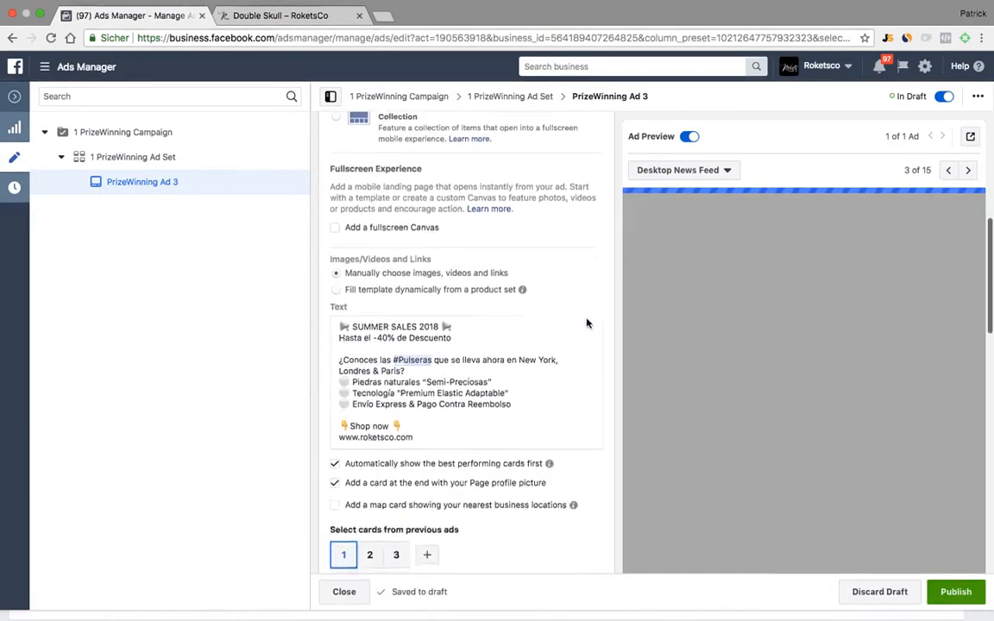
scroll(587, 324, down, 8)
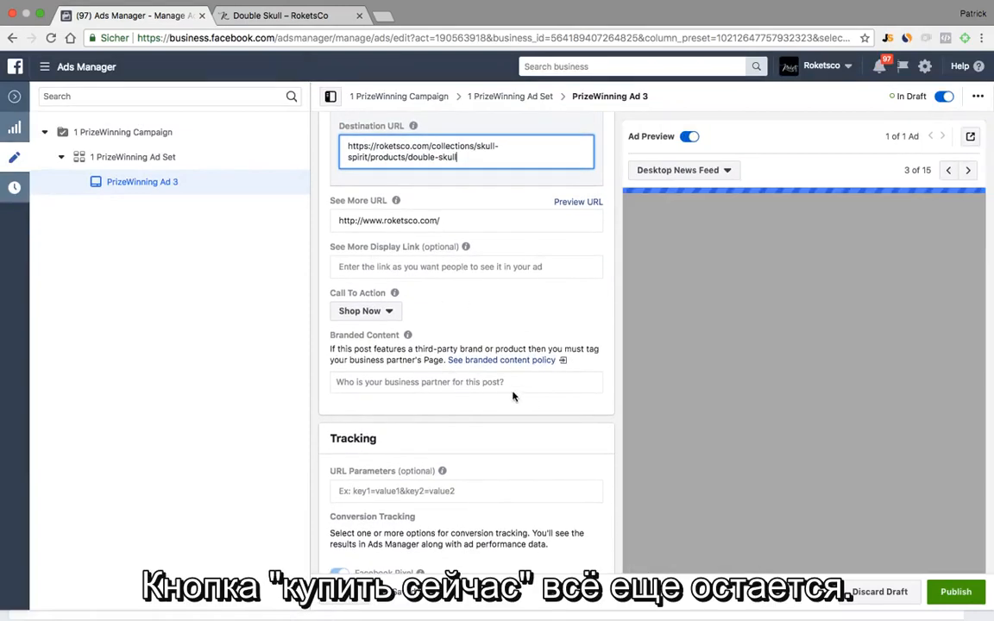
scroll(463, 327, down, 3)
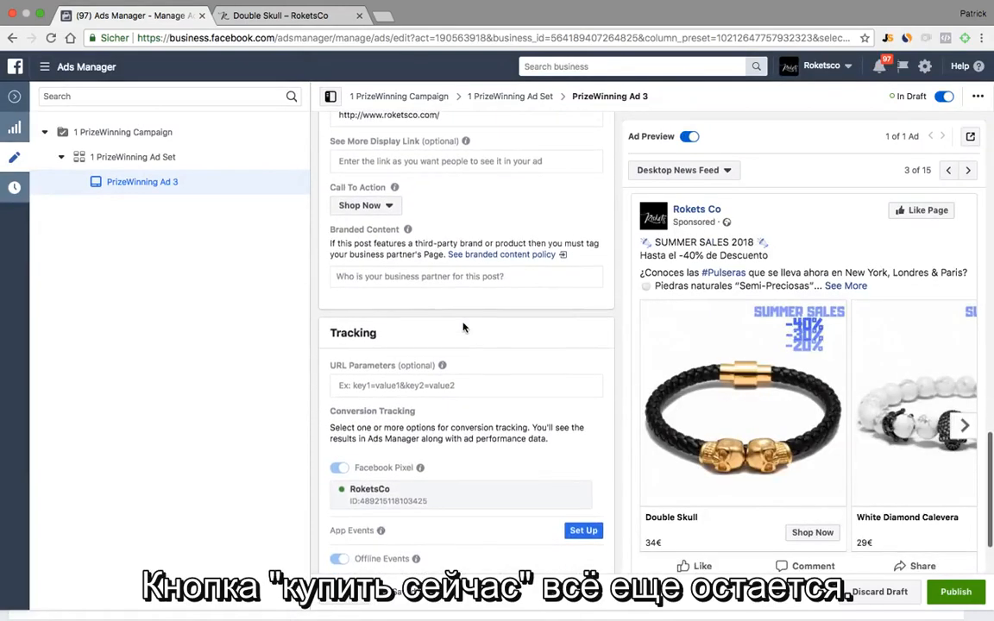
mouse_move(407, 207)
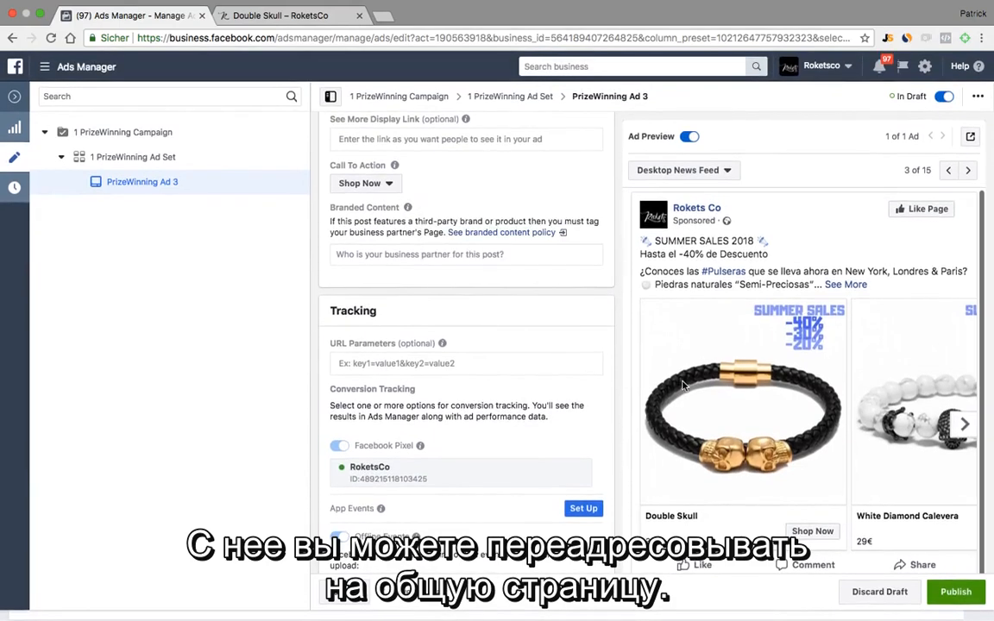
scroll(568, 381, up, 1)
scroll(568, 382, up, 8)
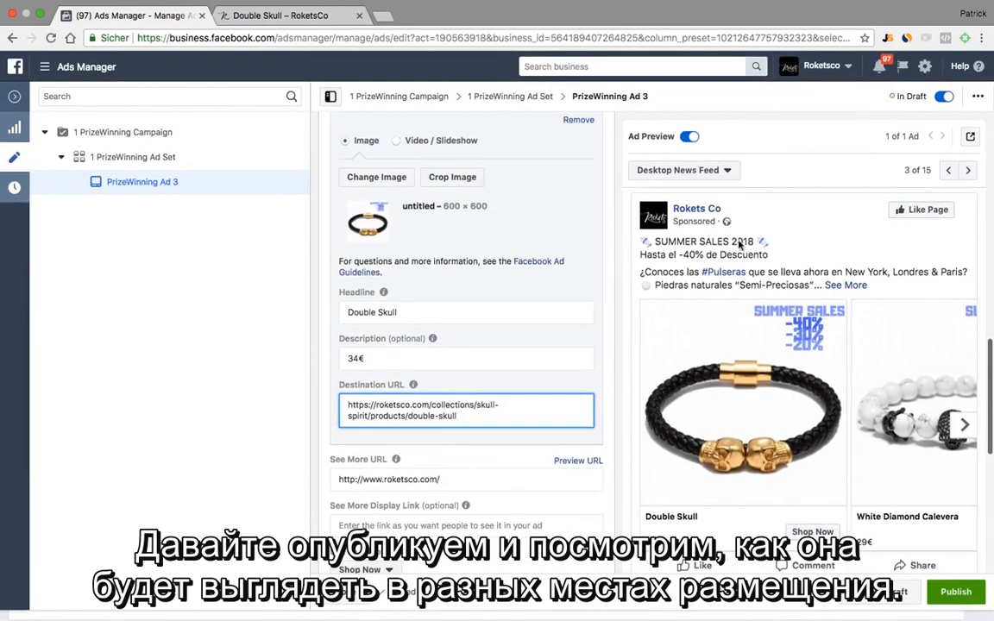
click(955, 592)
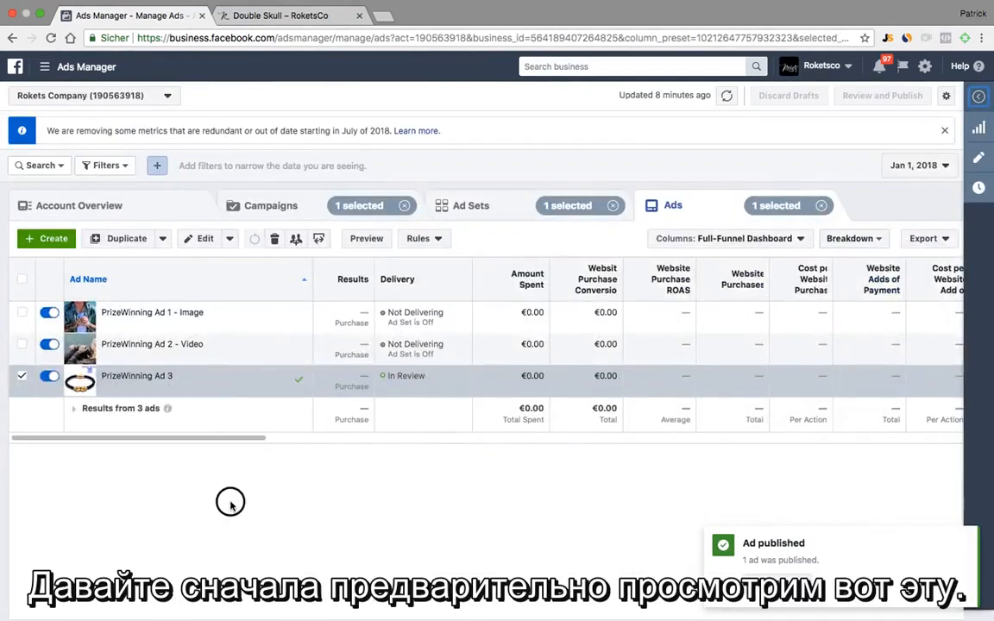
Preview the published ad in the Mobile News Feed and Feature Phone placements and return to Desktop News Feed
click(362, 241)
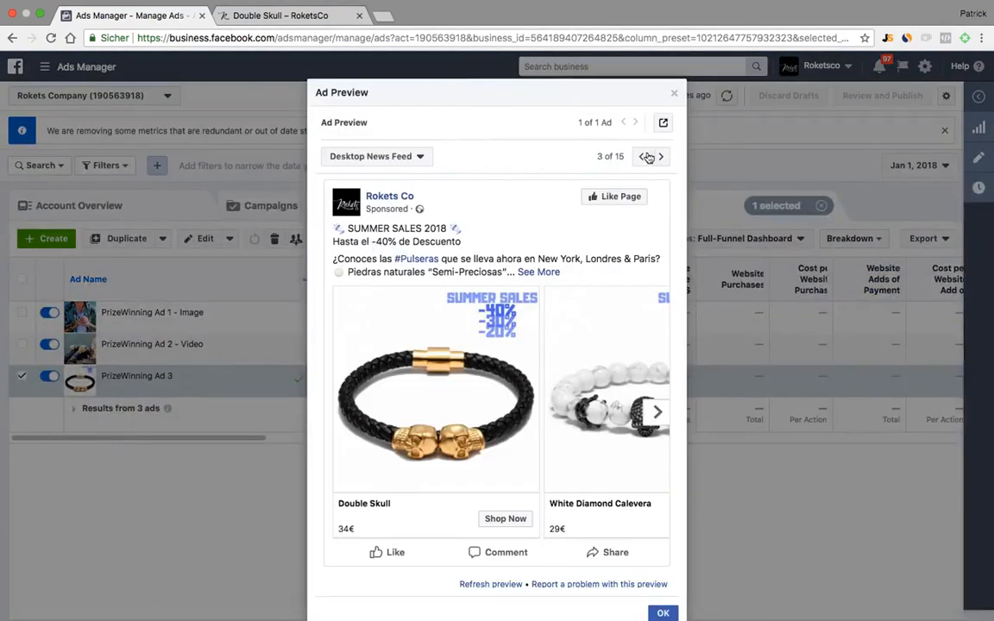
click(646, 157)
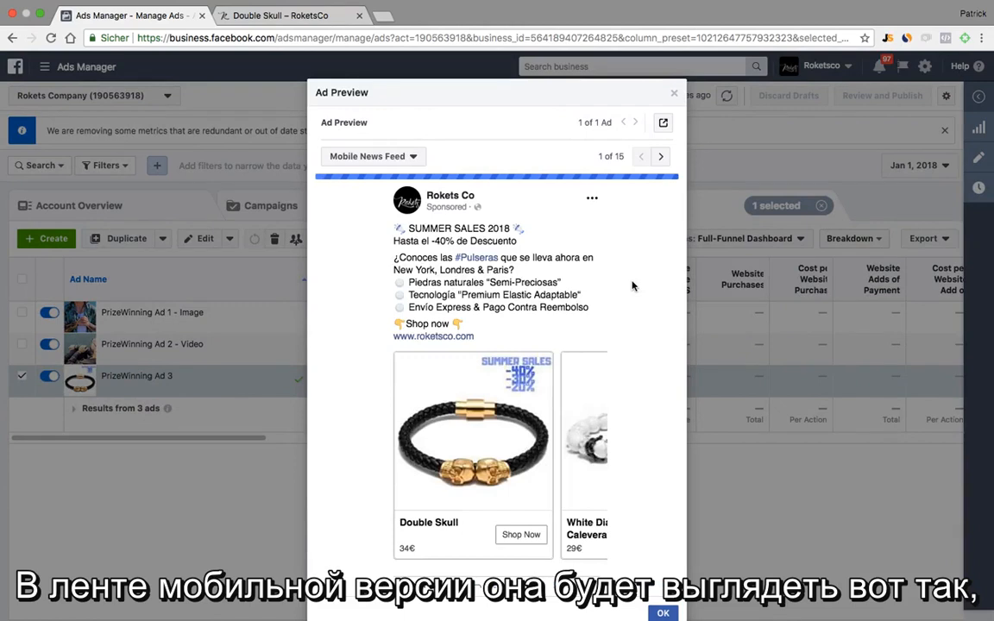
click(662, 160)
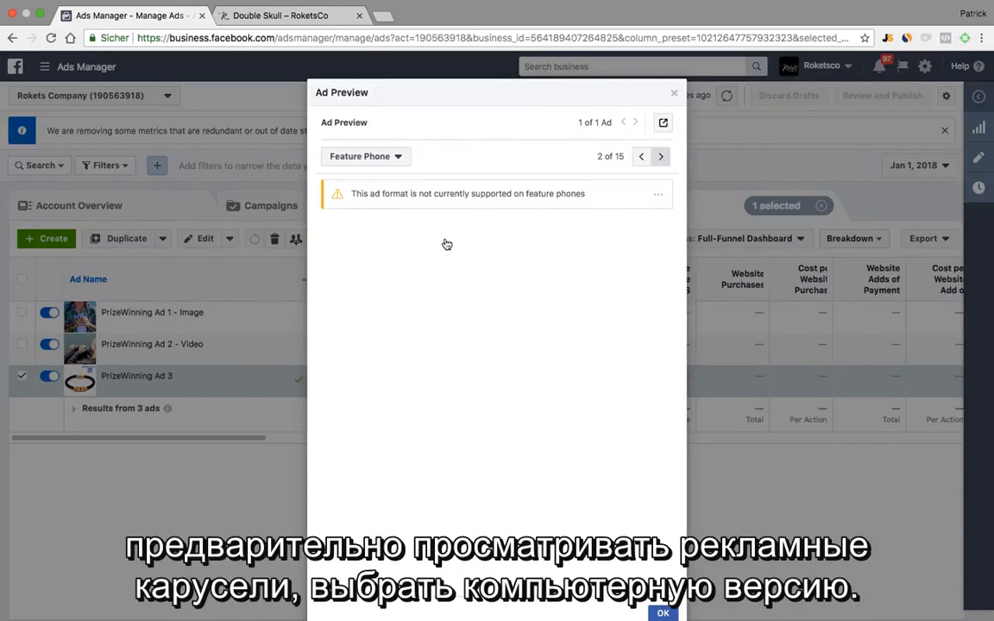
click(393, 164)
click(424, 273)
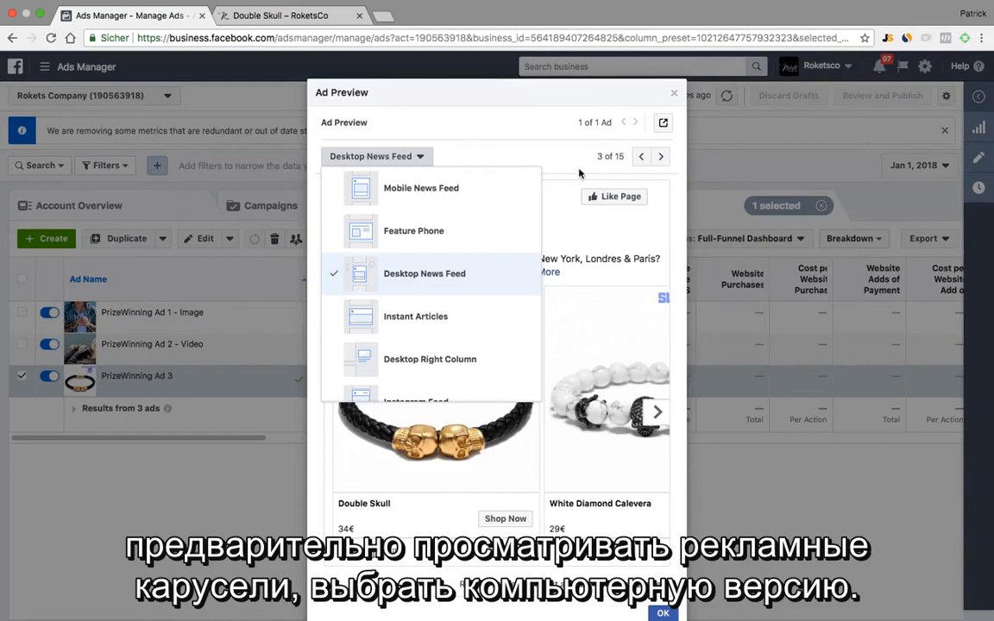
Page through all carousel cards in the Desktop News Feed preview and return to the first card
click(656, 414)
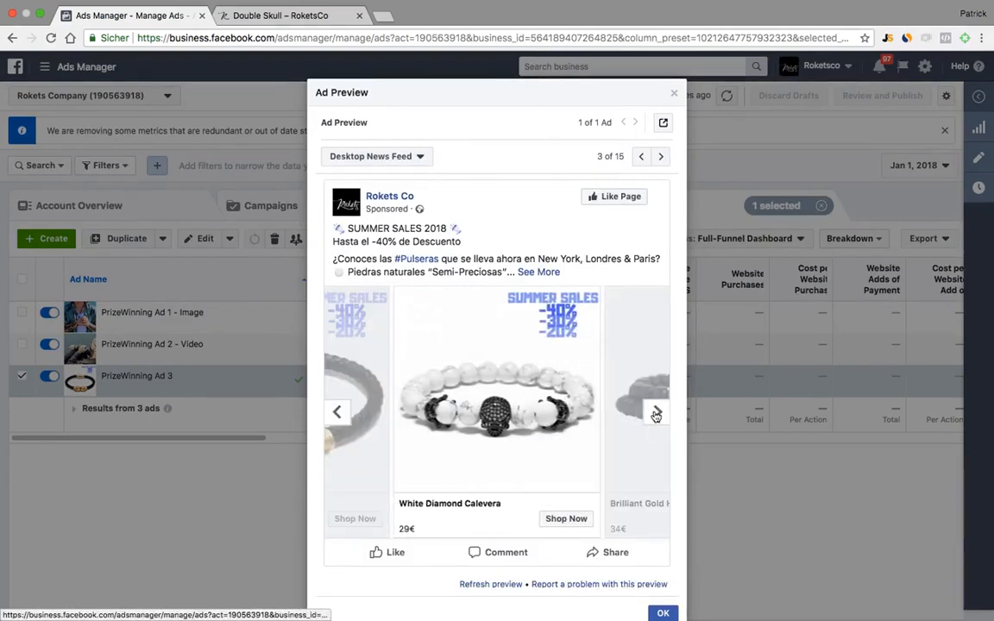
click(656, 414)
click(656, 413)
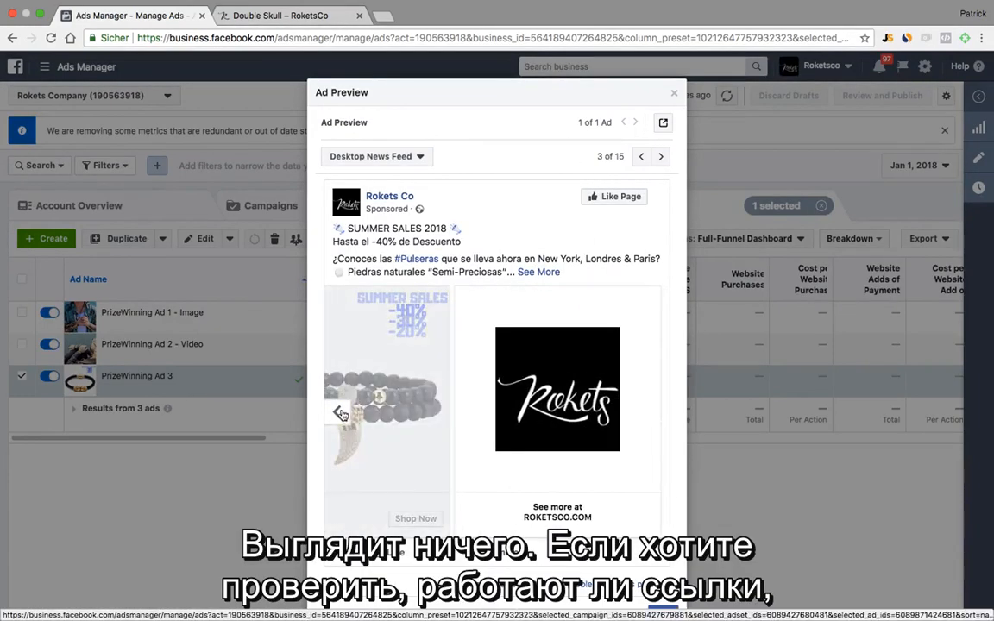
click(340, 413)
click(340, 413)
click(340, 413)
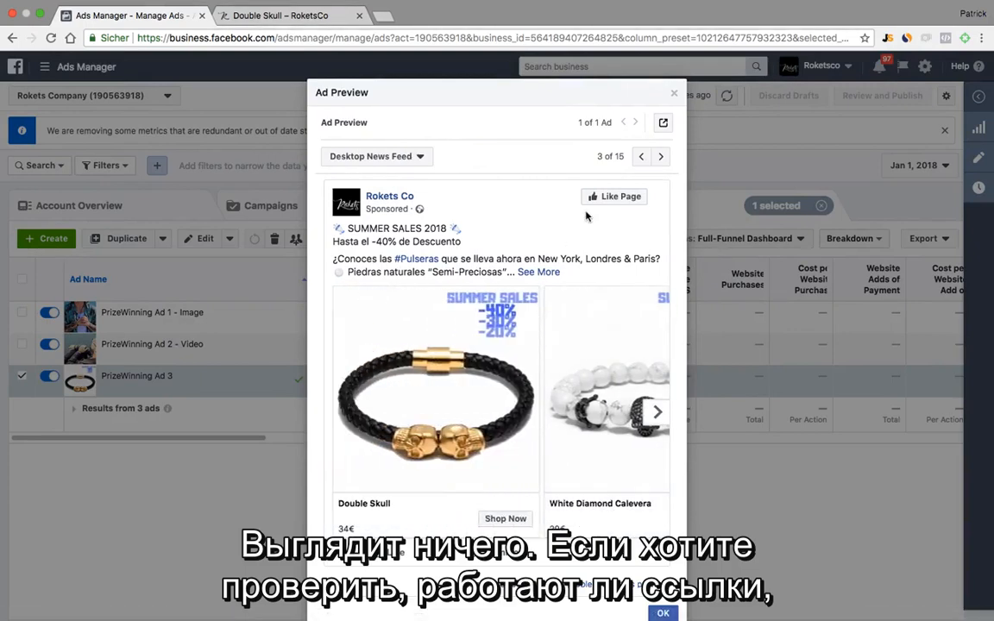
Open the ad as a Facebook post with comments and bring its carousel into view
click(662, 126)
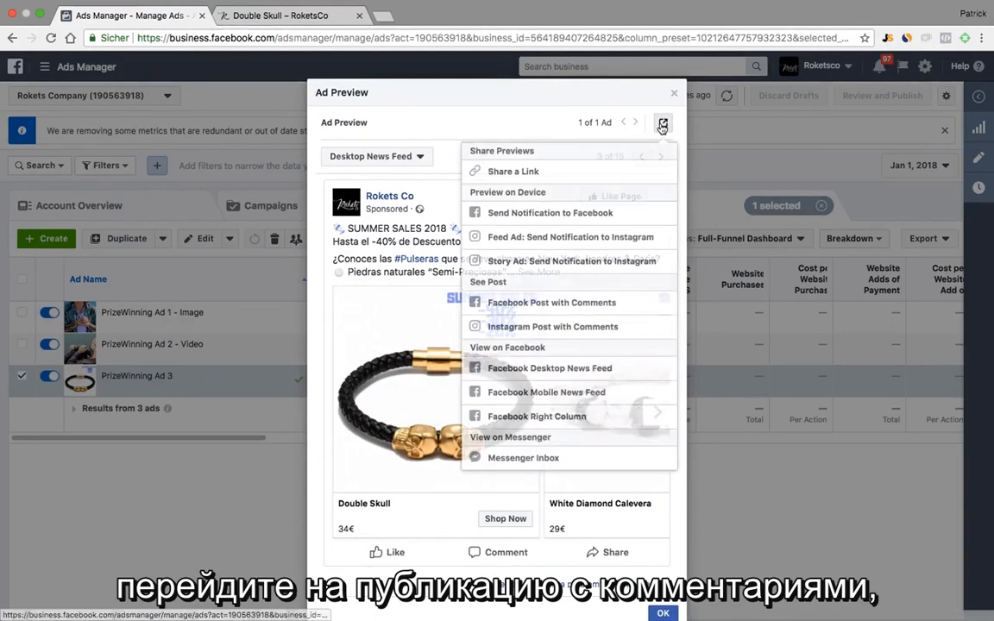
click(539, 304)
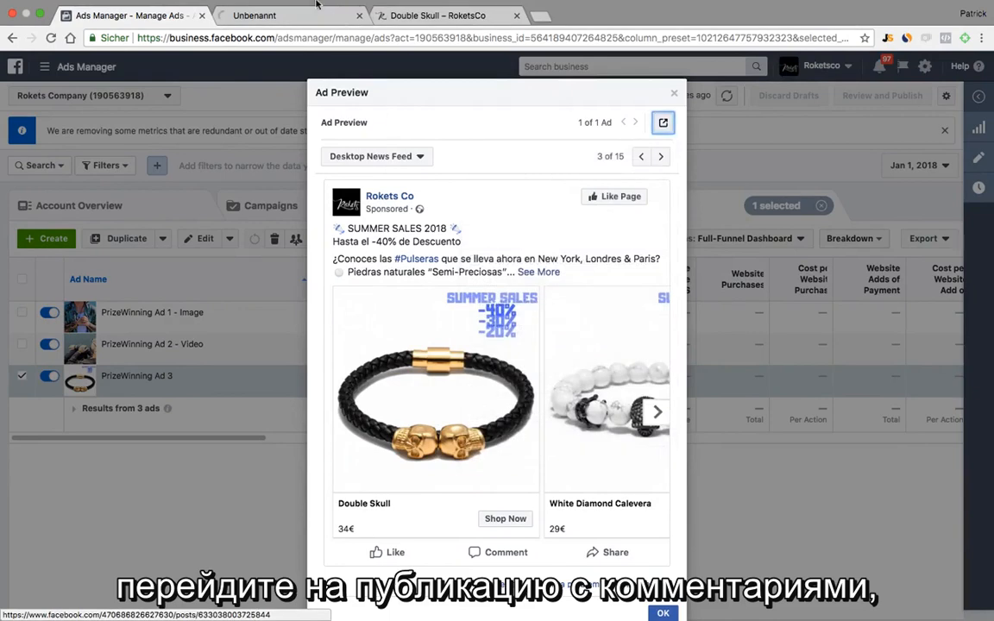
click(294, 16)
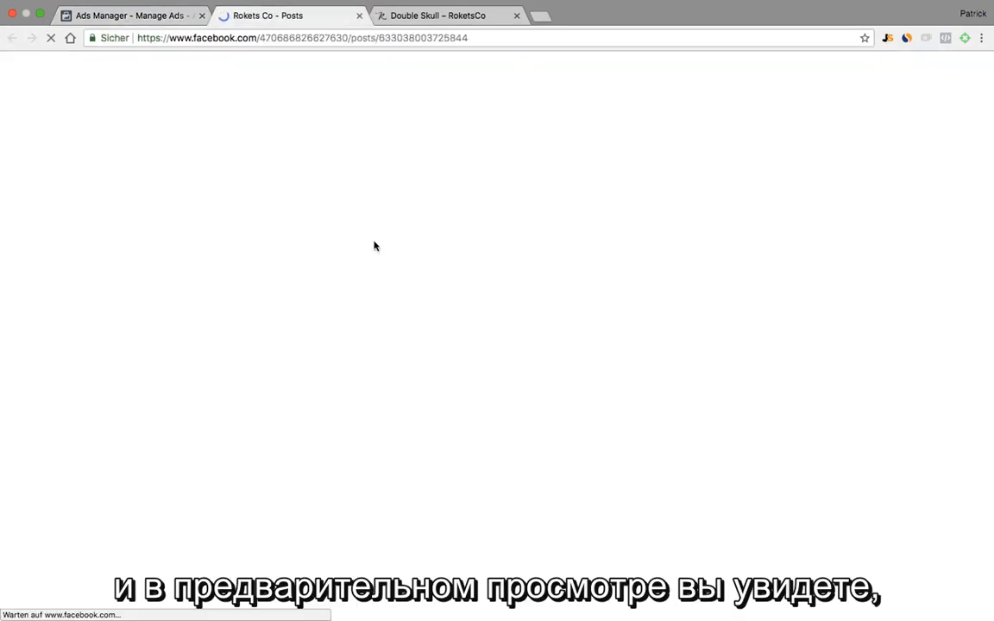
scroll(476, 209, down, 1)
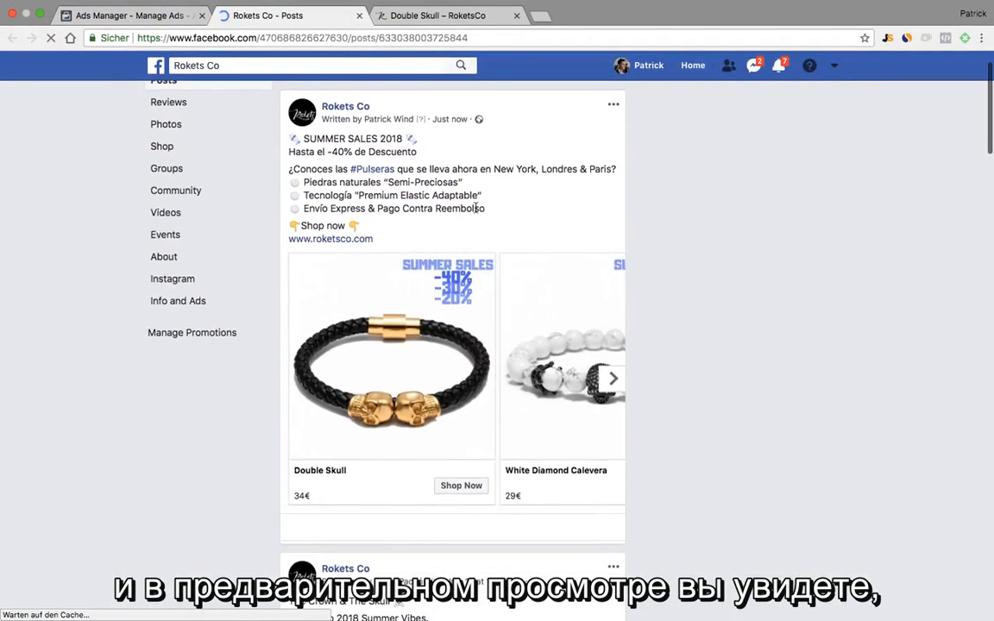
Test the Double Skull card's link from the post and advance the post's carousel to the White Diamond Calevera card
click(426, 344)
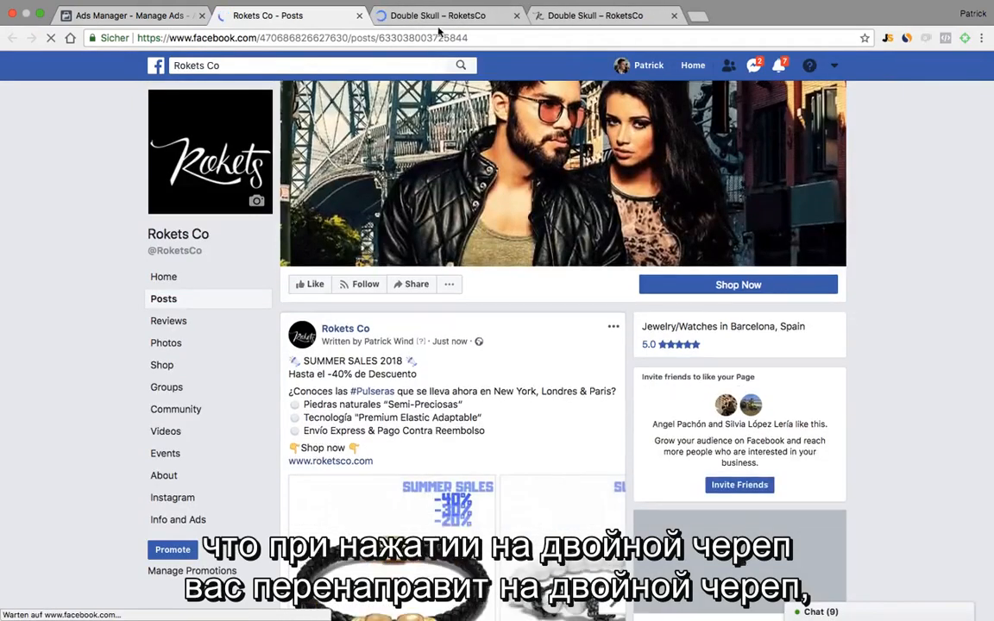
click(434, 18)
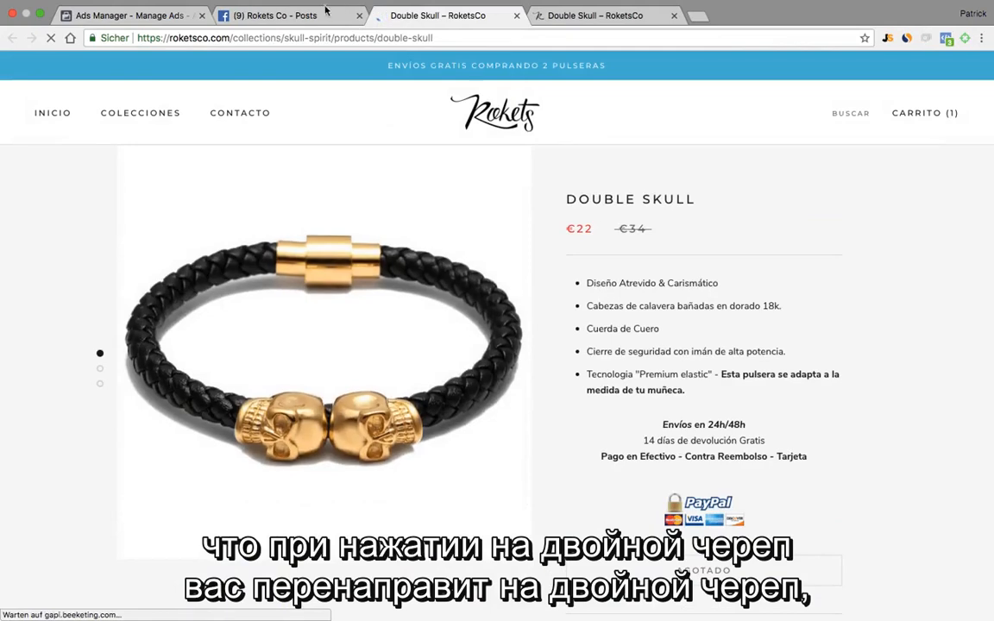
click(308, 19)
scroll(601, 447, down, 3)
click(613, 409)
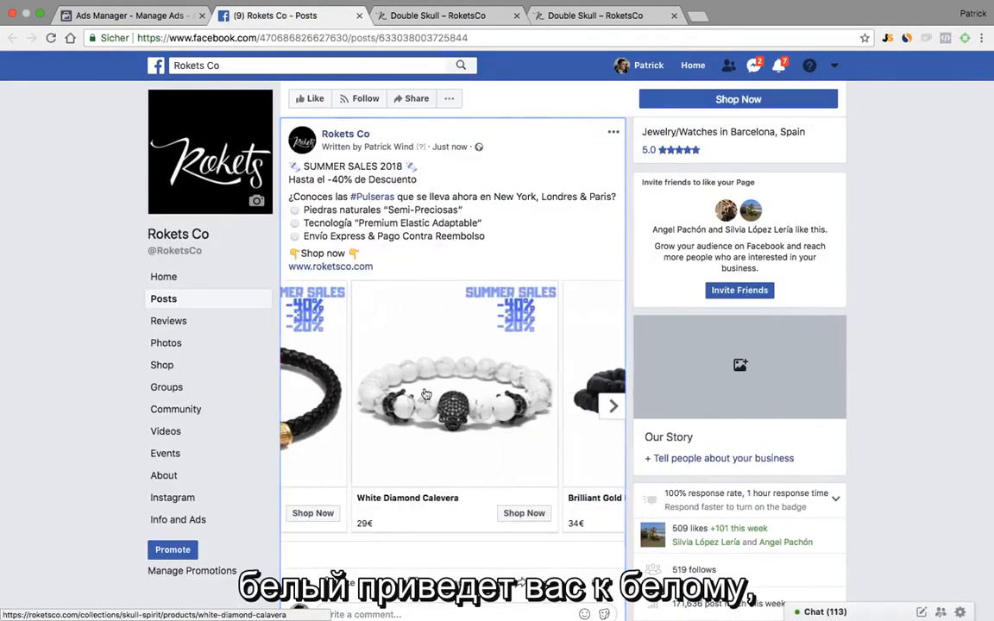
Test the White Diamond Calevera card's link from the post, view its product page, and return to the post
click(404, 343)
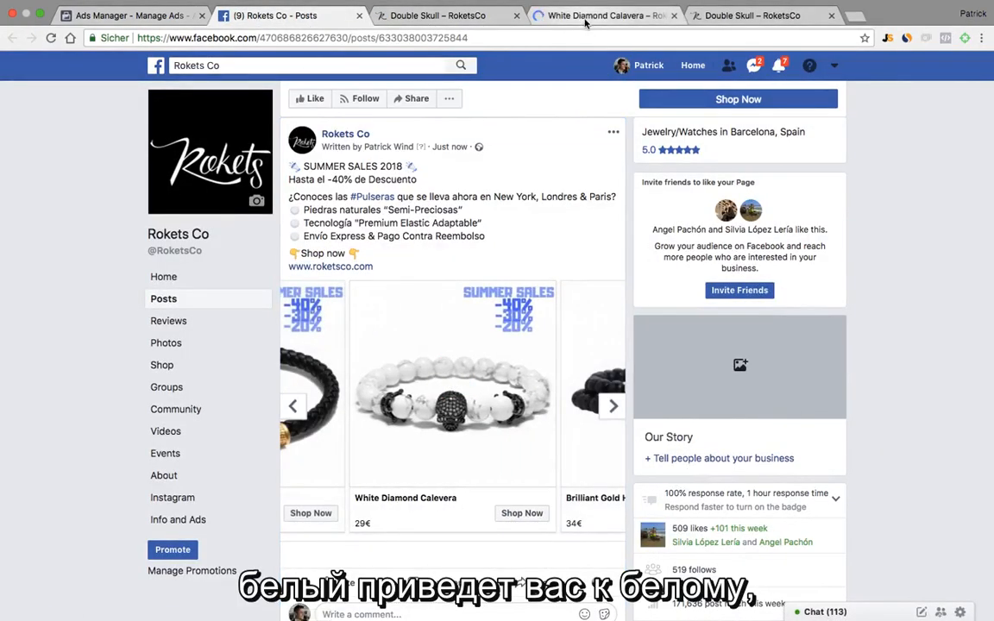
click(586, 16)
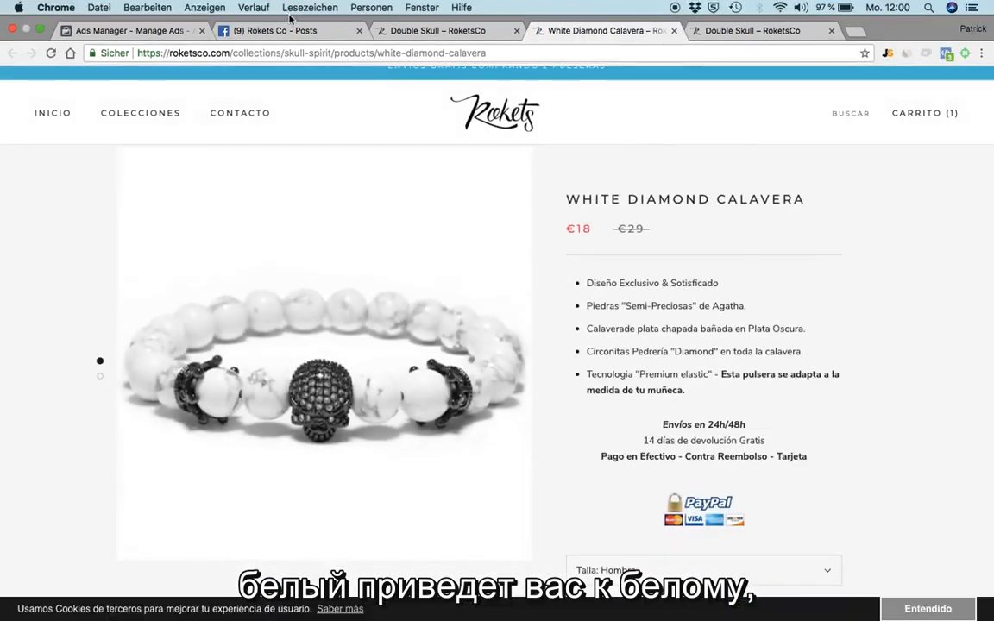
click(275, 16)
Advance the post's carousel to Brilliant Gold Horn, test its product link, and return to the ad preview in Ads Manager
click(611, 407)
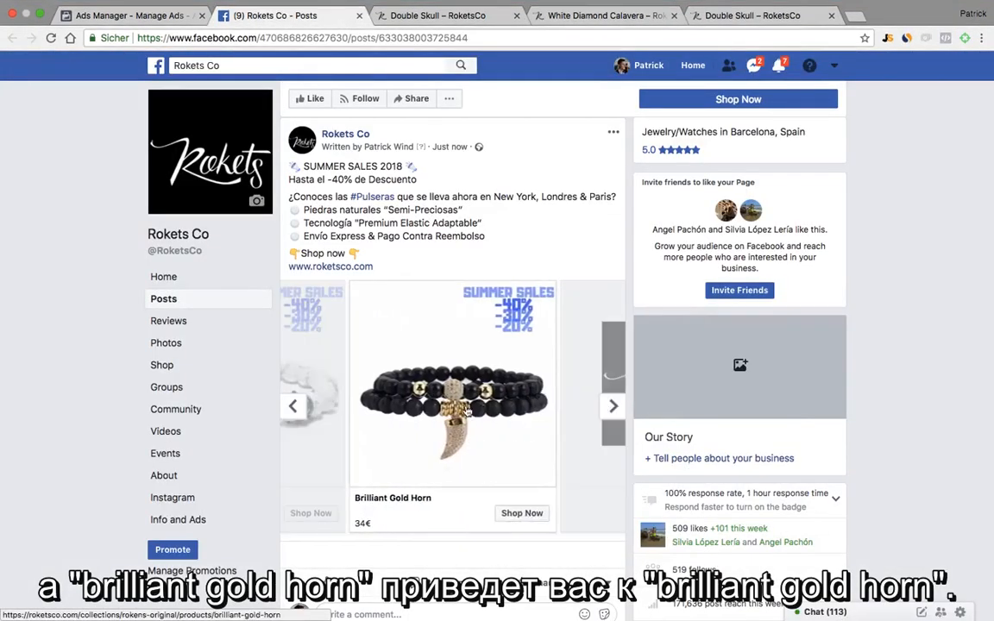
click(418, 371)
click(701, 22)
click(700, 21)
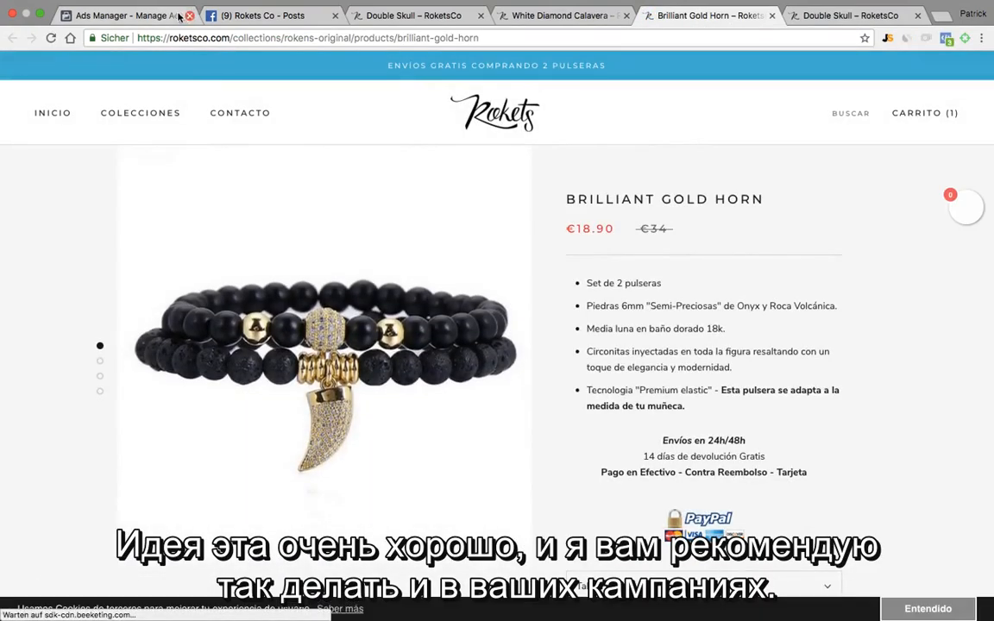
click(276, 15)
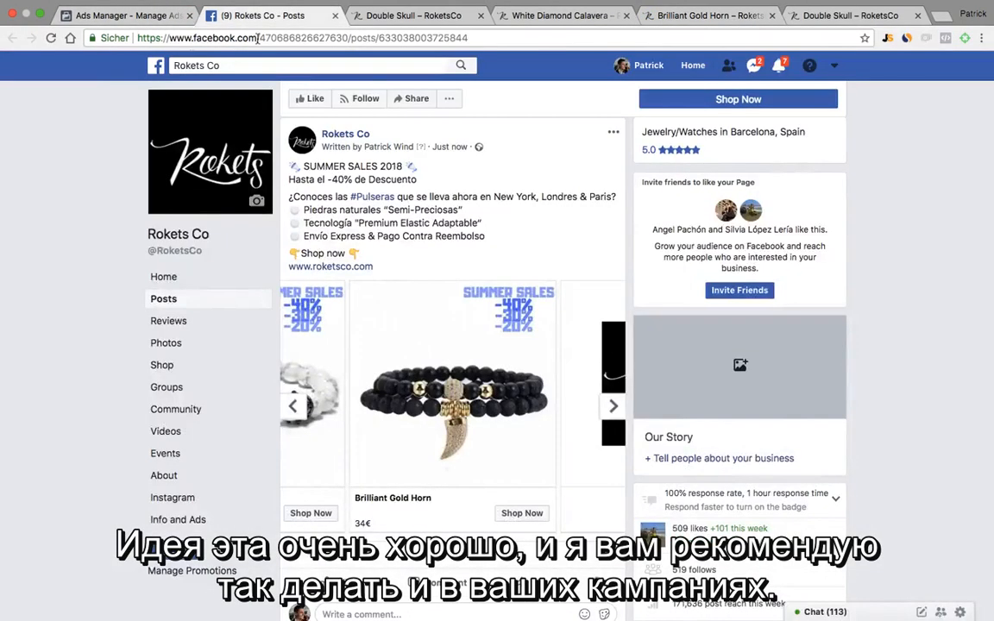
click(157, 17)
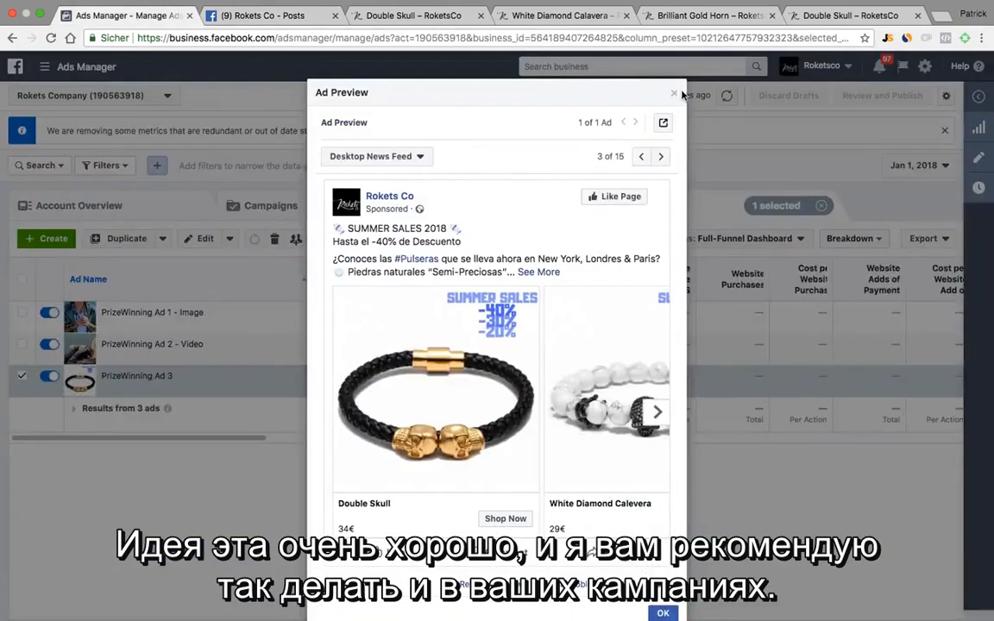
Go back to the first placement preview and move forward through the placements to Desktop Right Column
click(641, 158)
click(641, 157)
click(661, 159)
click(661, 159)
click(661, 159)
click(661, 159)
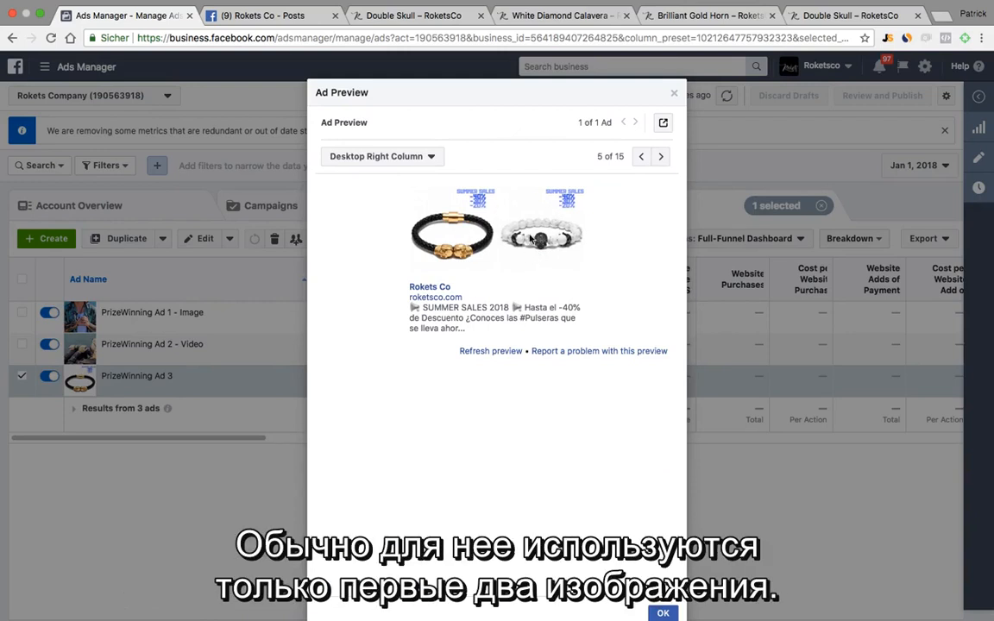
Preview the ad in Instagram Feed and page through its carousel cards
click(661, 158)
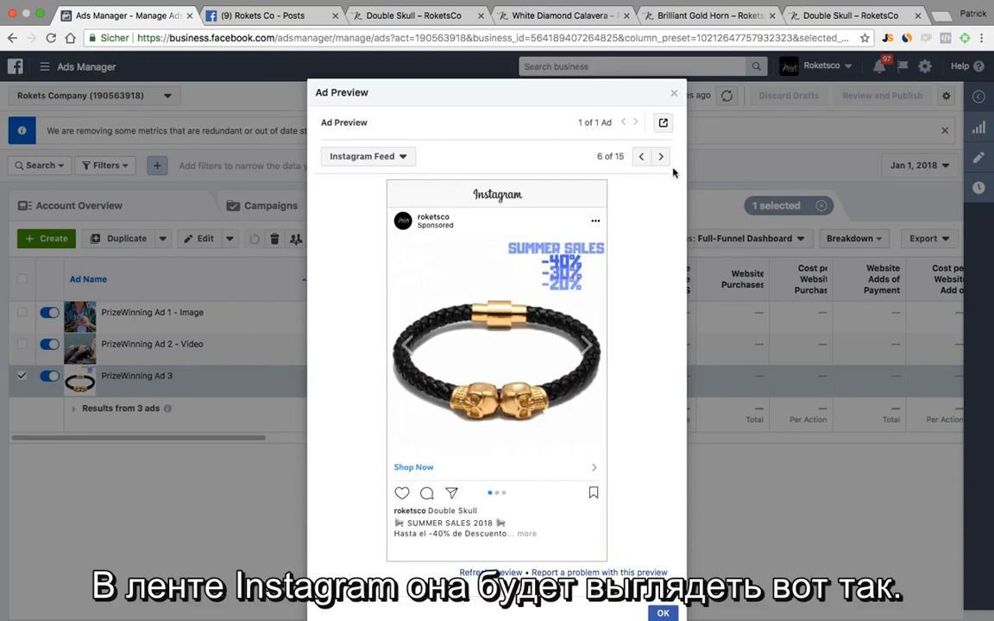
click(587, 346)
click(588, 349)
click(588, 349)
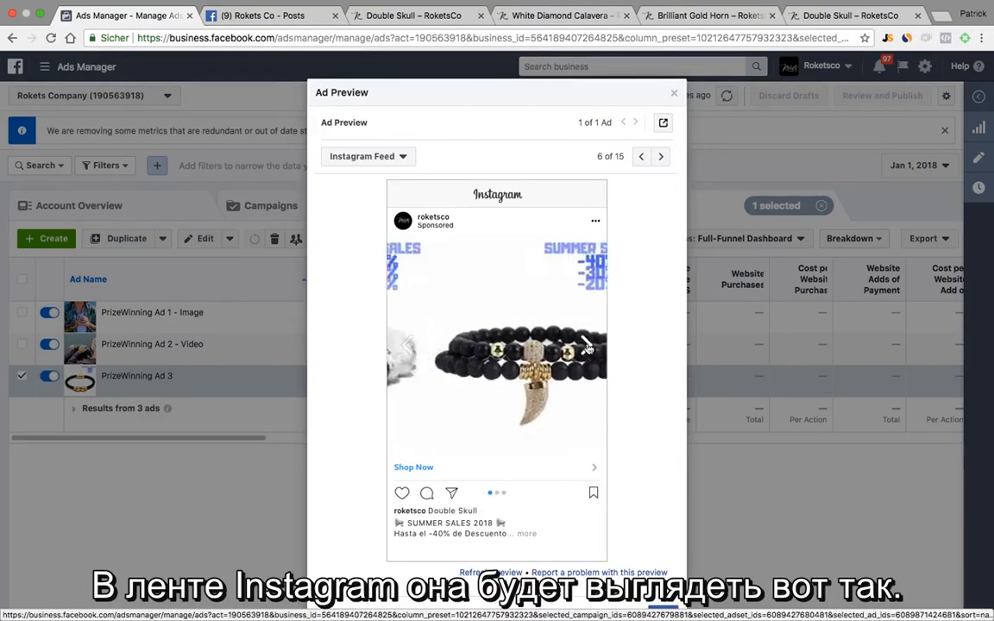
Go through the remaining placement previews from Instagram Feed to Messenger Inbox and close the ad preview
click(661, 159)
click(662, 159)
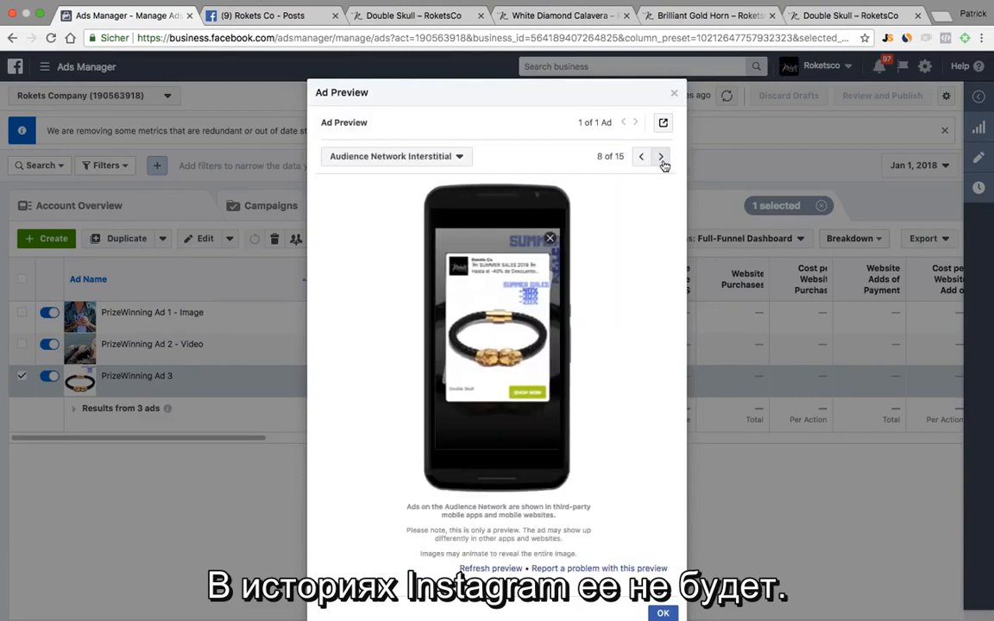
click(661, 159)
click(662, 159)
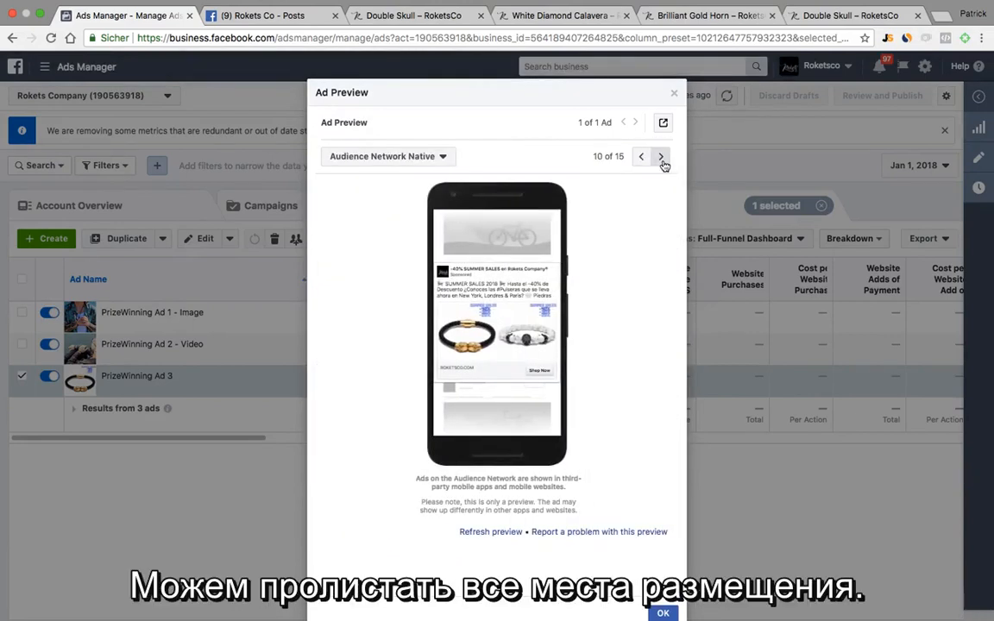
click(662, 159)
click(661, 159)
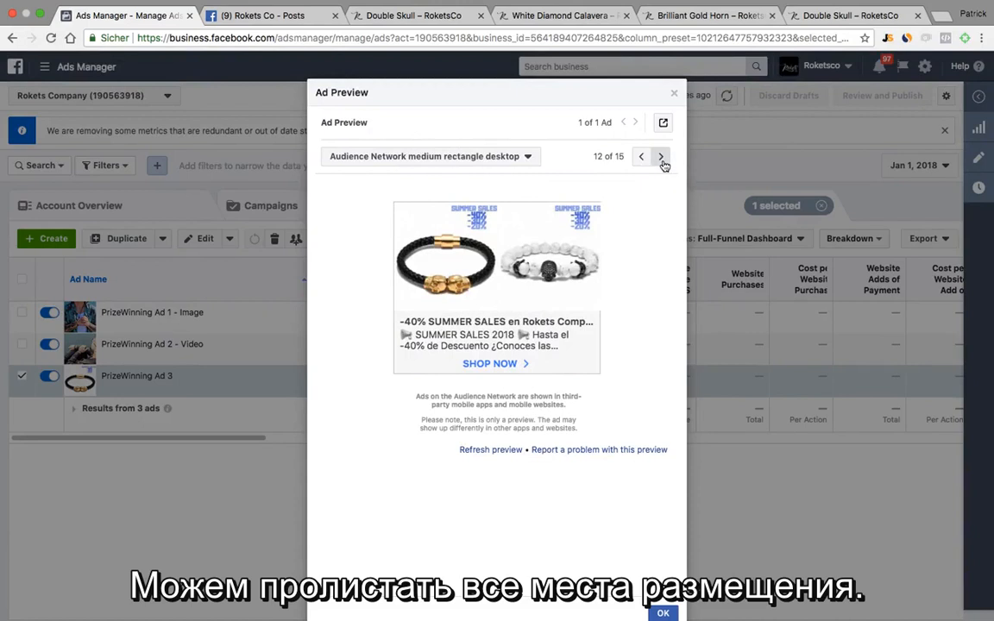
click(662, 159)
click(662, 160)
click(662, 160)
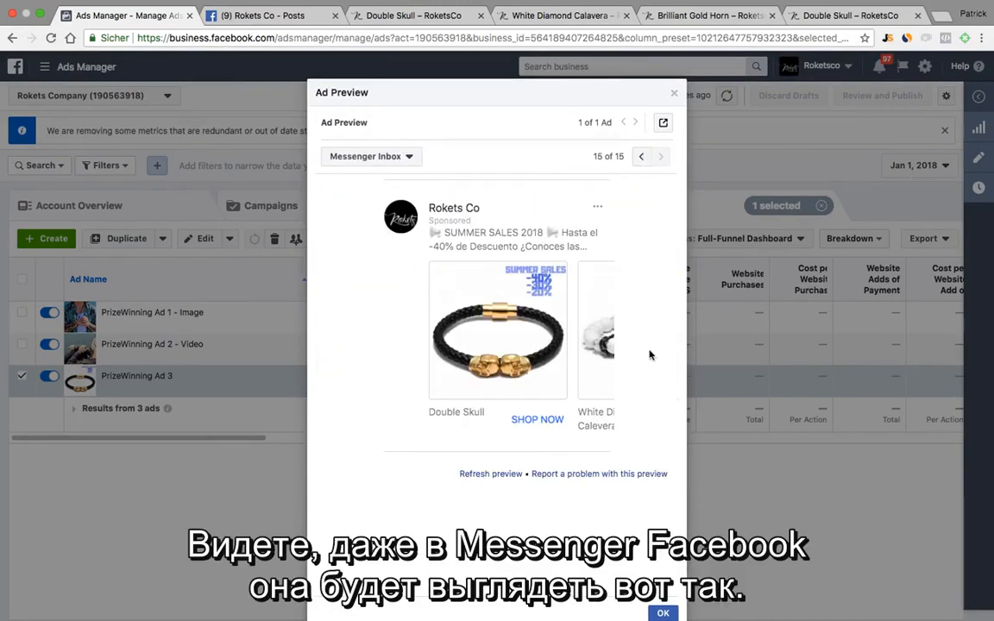
click(676, 96)
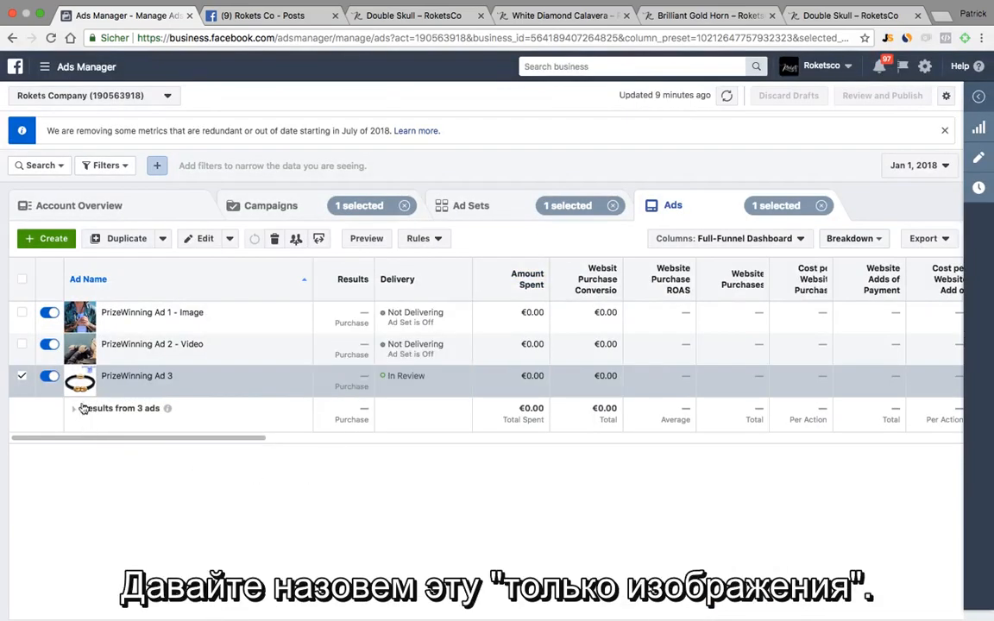
Rename the ad as "PrizeWinning Ad 3 - Just Images" and publish the new name
click(179, 375)
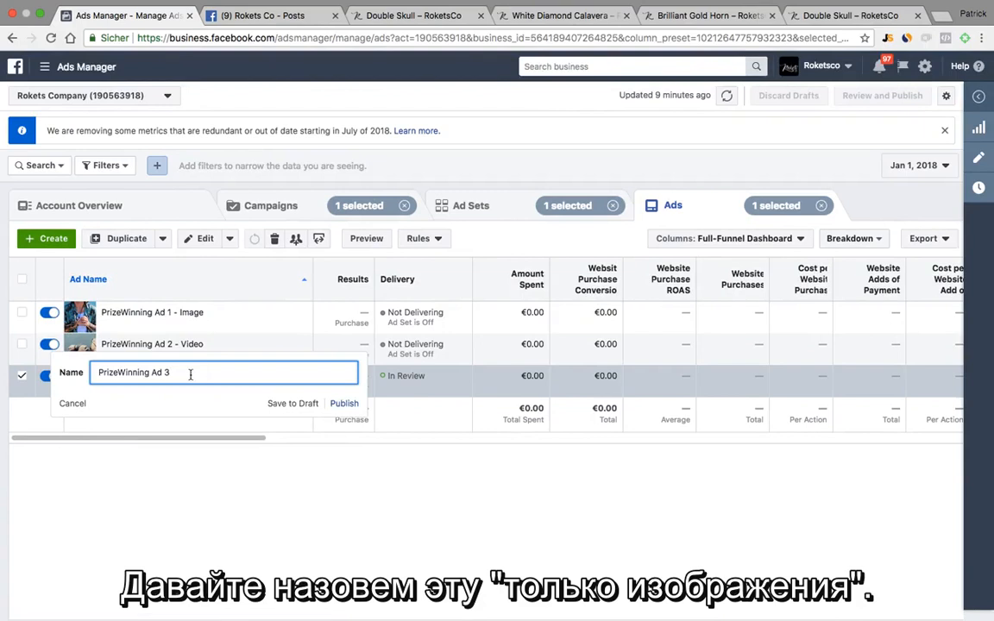
text(- Just Images)
click(344, 403)
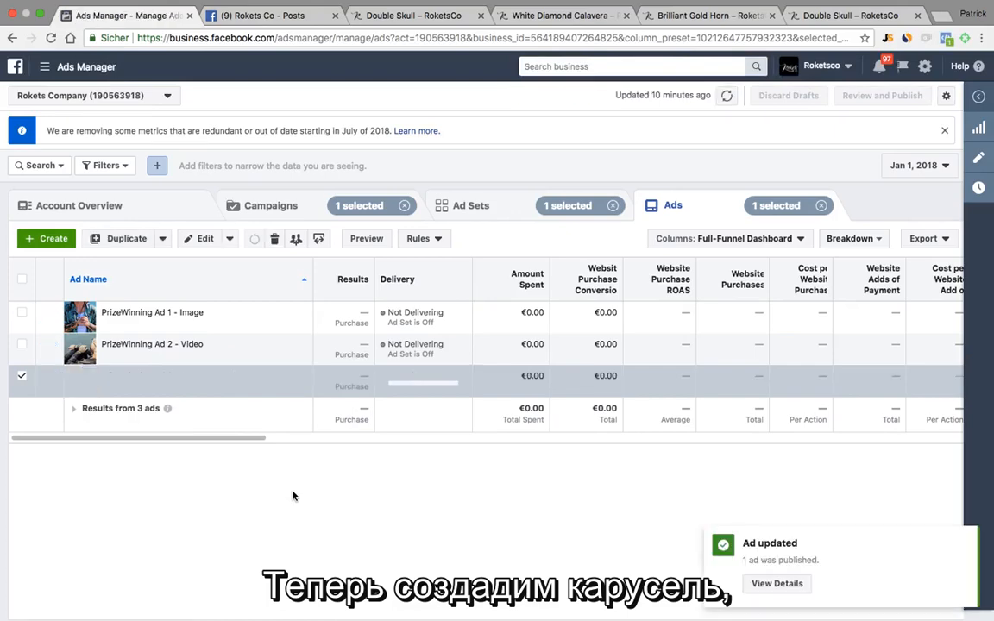
Duplicate the Just Images ad into 1 PrizeWinning Ad Set and change the copy's first carousel card to Video / Slideshow
click(127, 239)
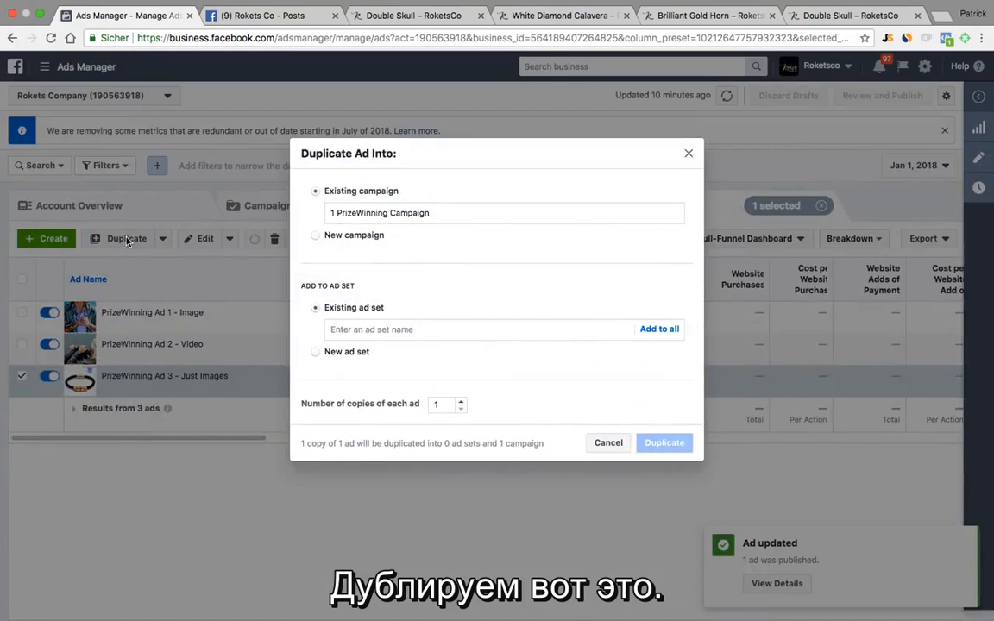
click(662, 471)
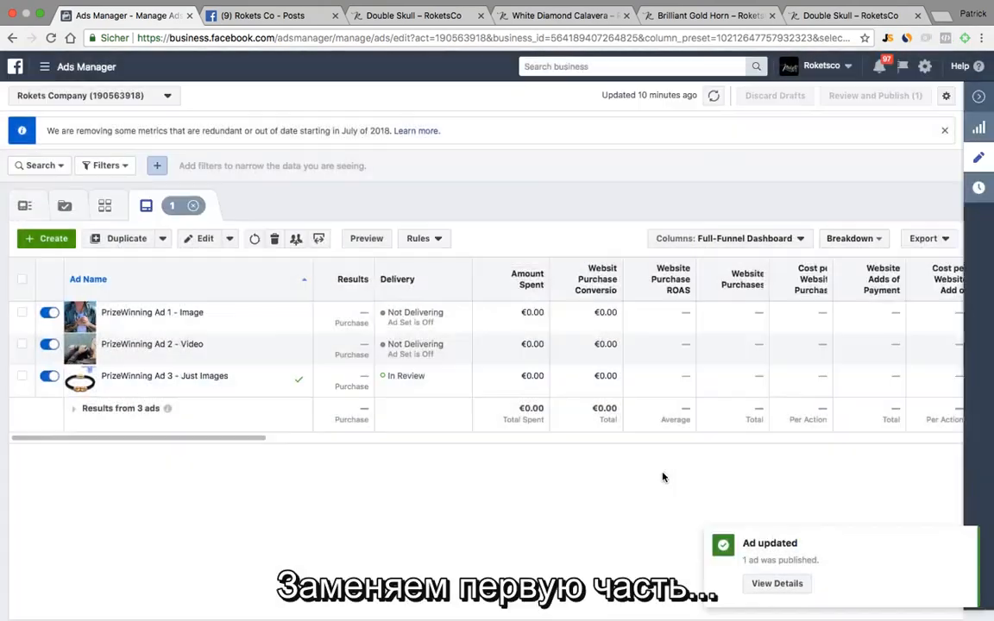
scroll(567, 270, down, 10)
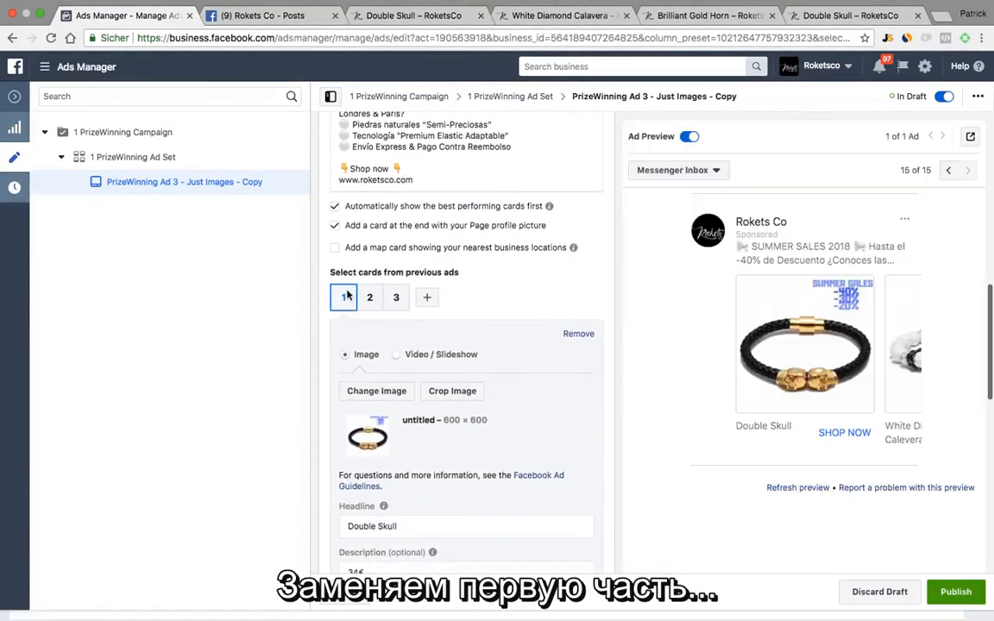
scroll(517, 292, down, 2)
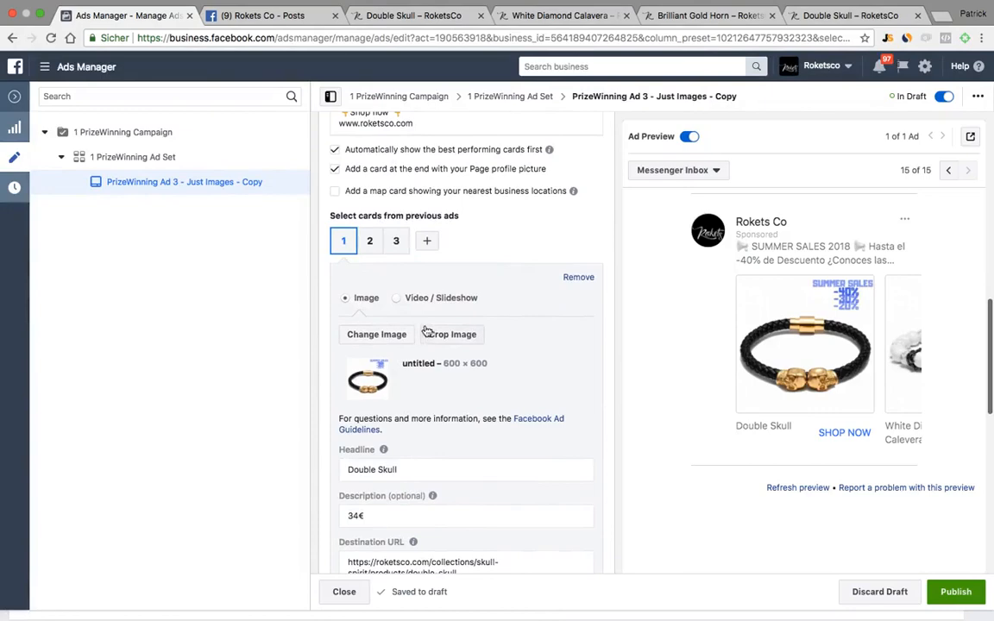
click(434, 298)
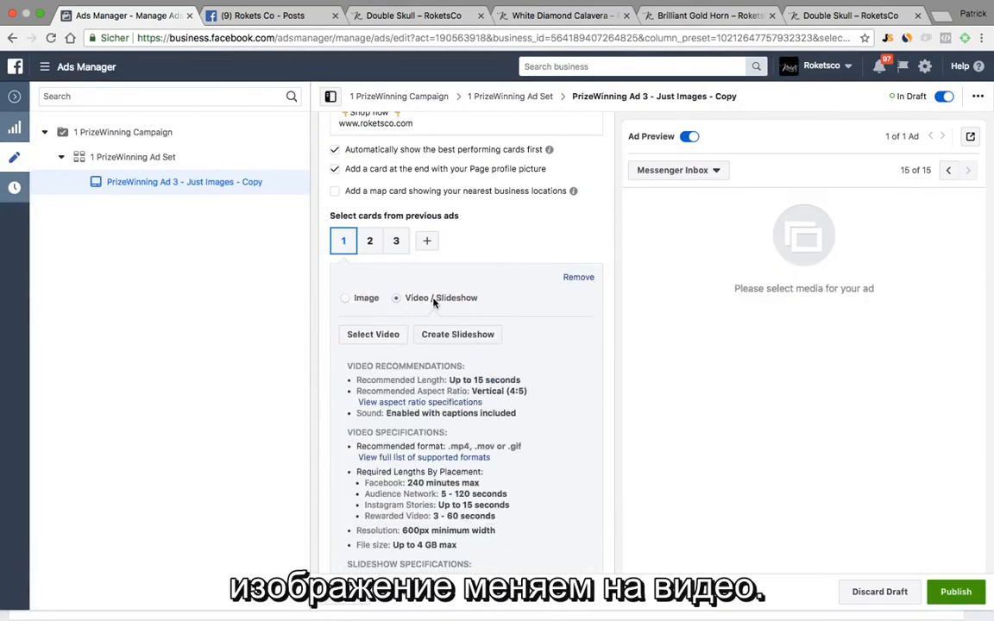
Filter the account videos by length "Less than 15 secs" and use the 4-second 600 × 600 video for the first card
click(378, 337)
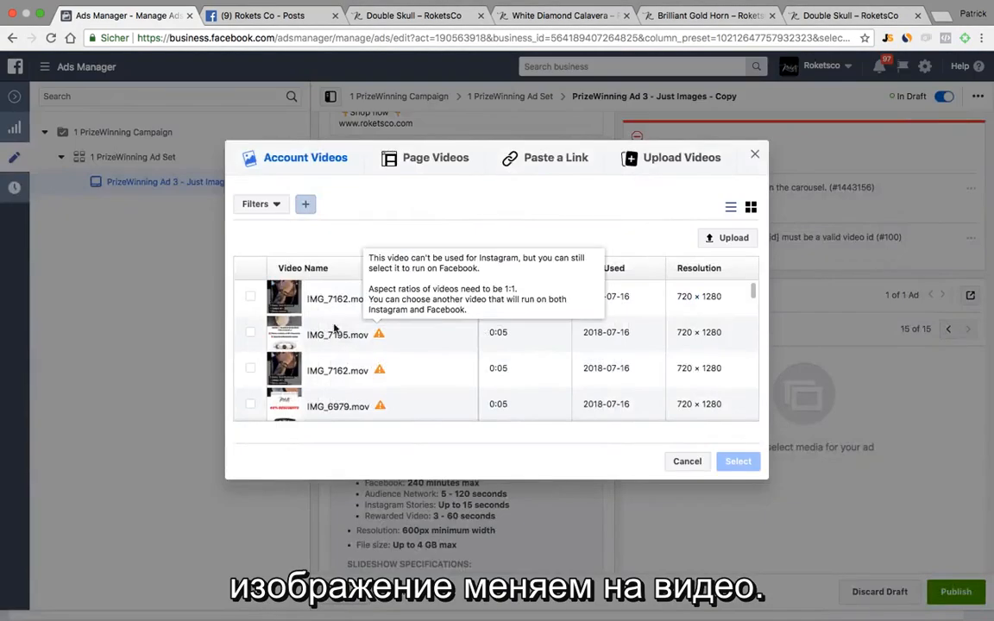
click(267, 208)
click(250, 248)
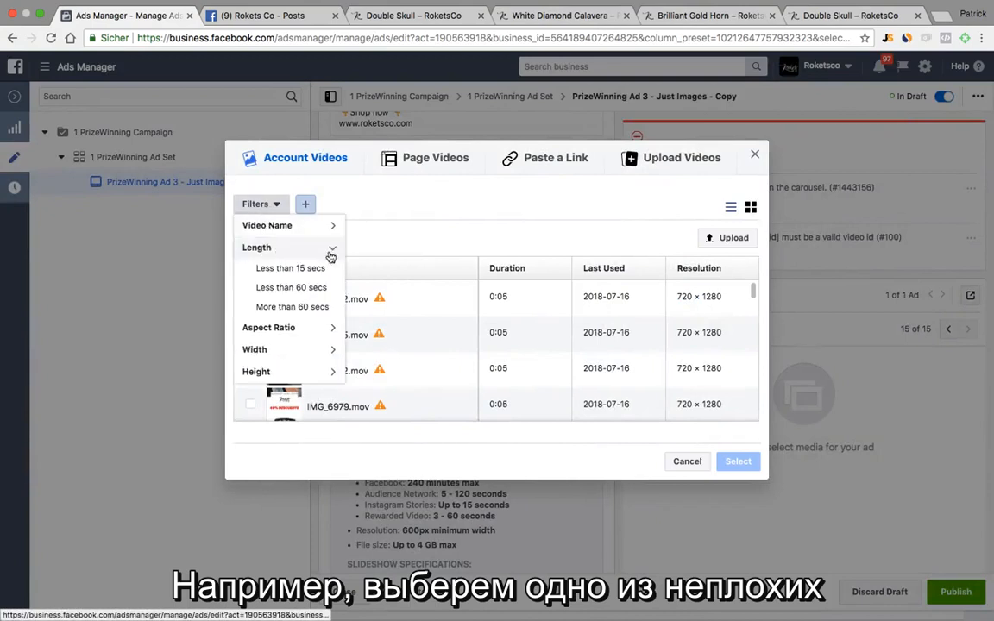
click(298, 275)
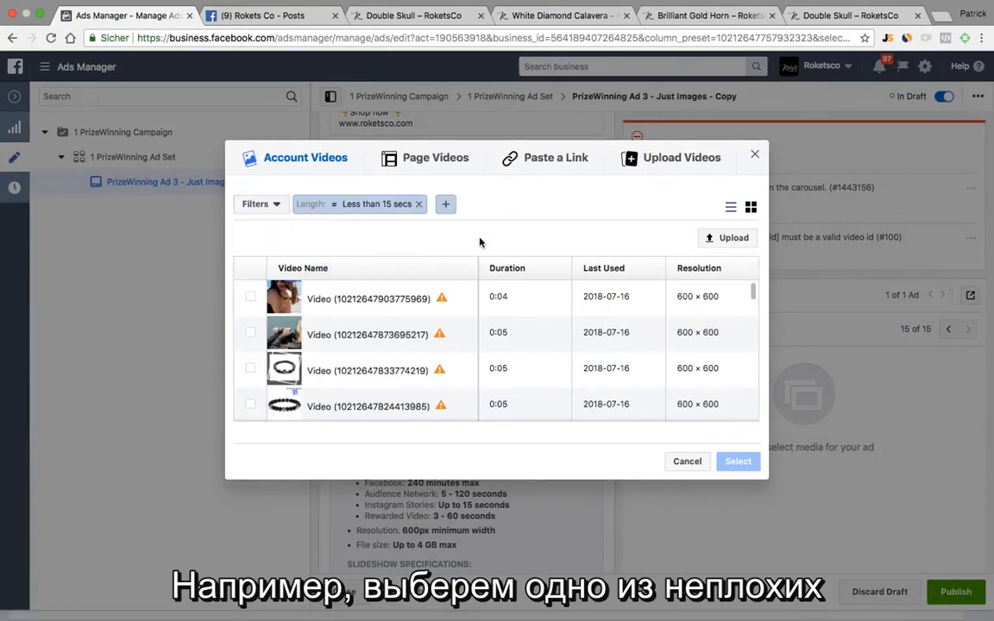
click(250, 298)
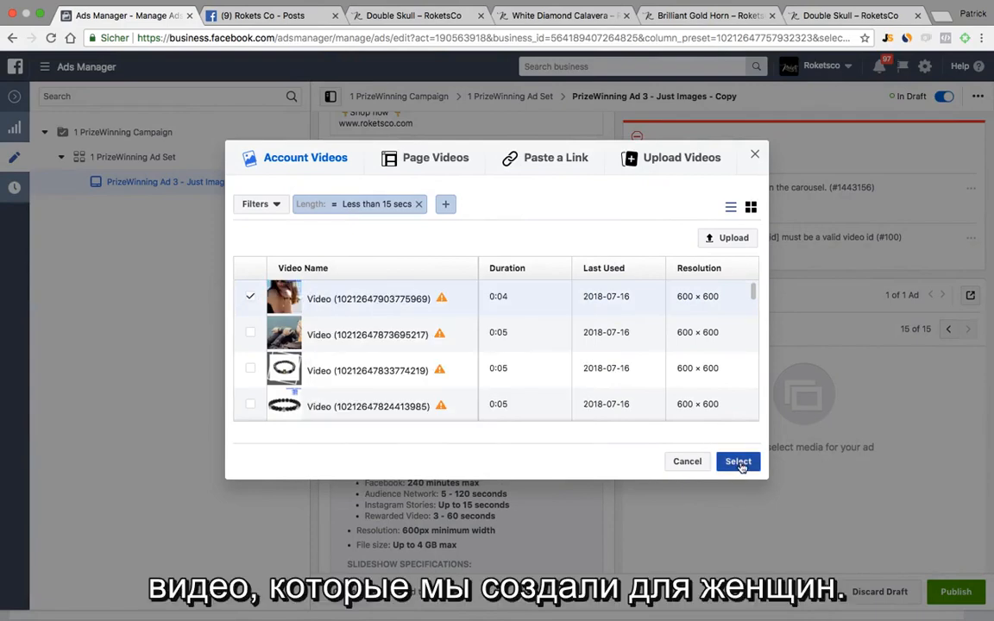
click(737, 463)
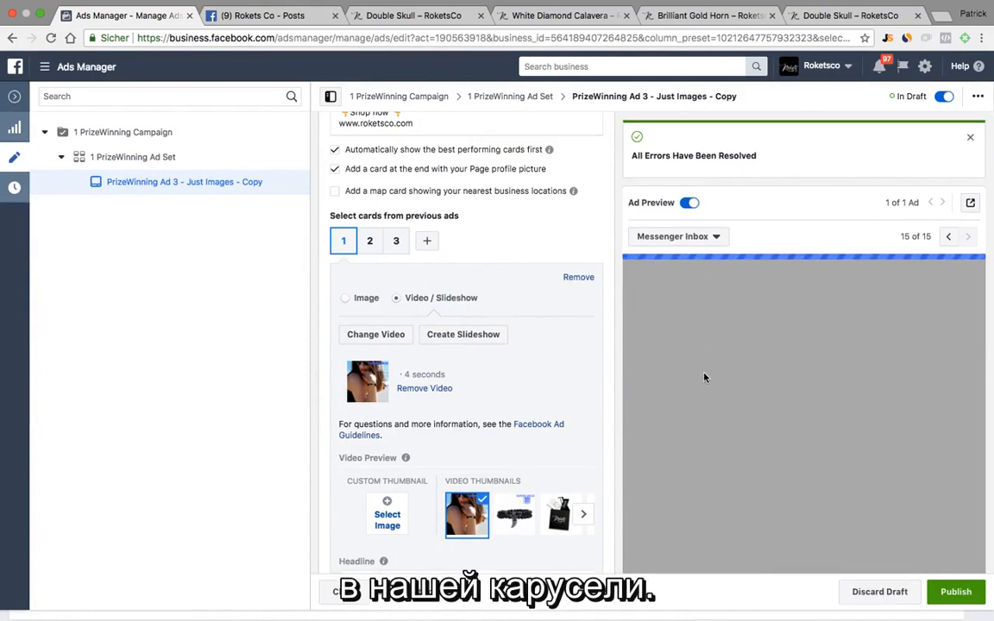
Preview the ad copy in the Desktop Right Column placement and switch the preview to Desktop News Feed
click(706, 171)
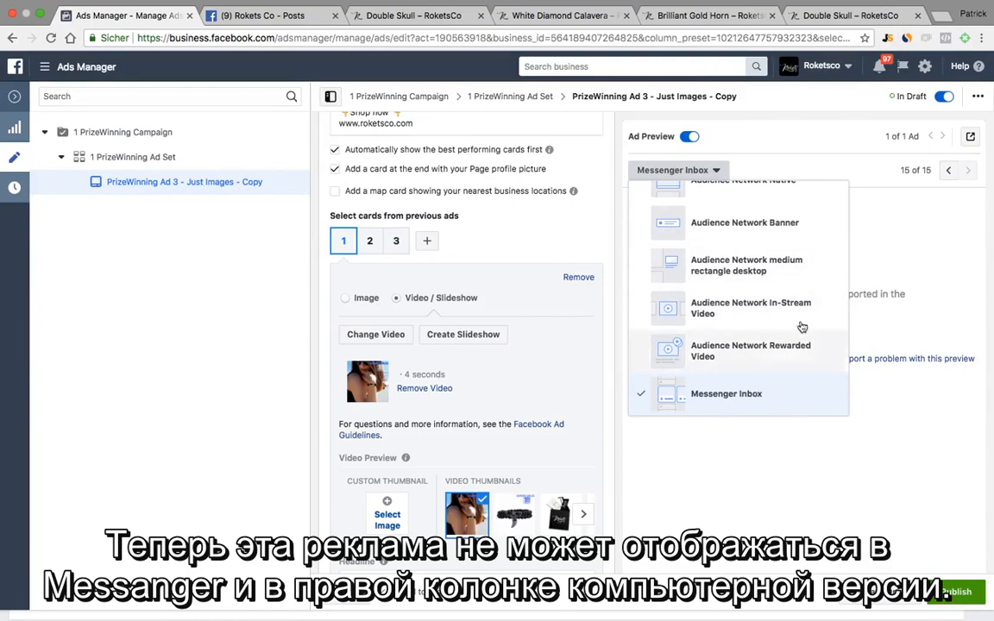
scroll(734, 293, up, 5)
scroll(725, 274, up, 1)
click(715, 271)
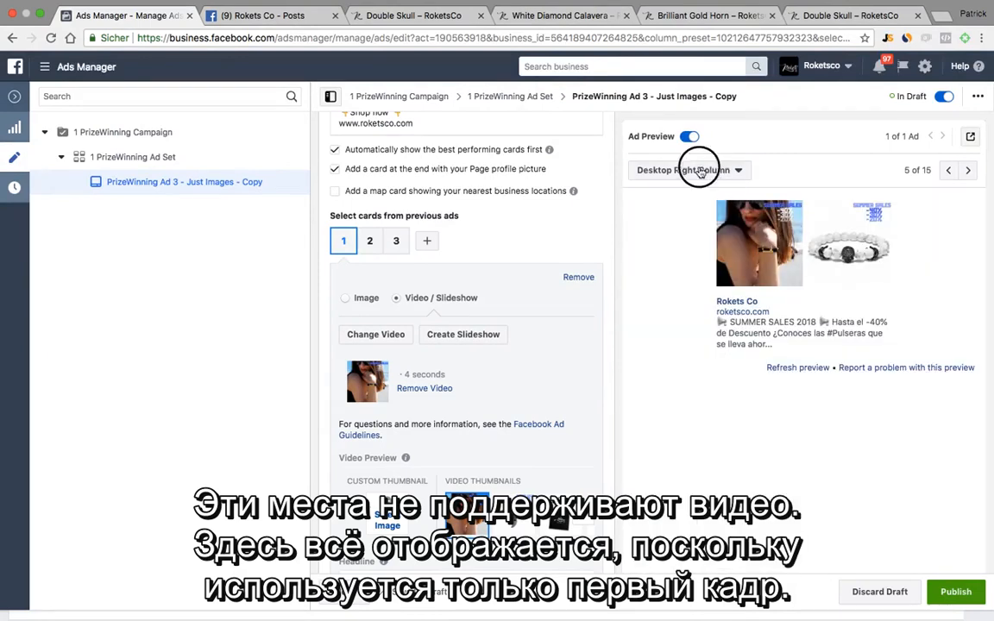
click(701, 172)
click(704, 277)
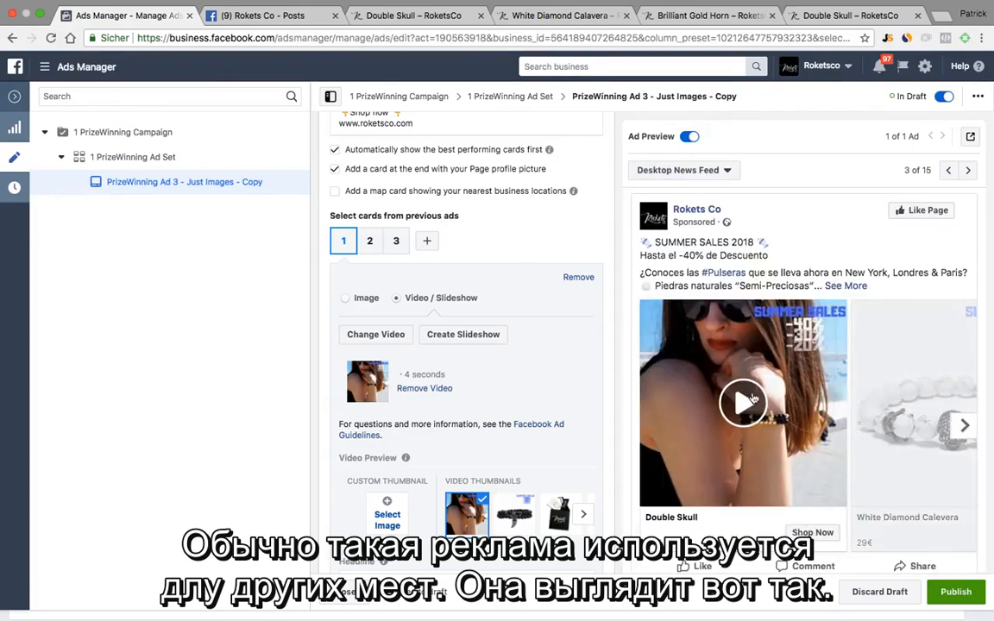
Play the first card's video in the Desktop News Feed preview and pause it near its end
click(744, 401)
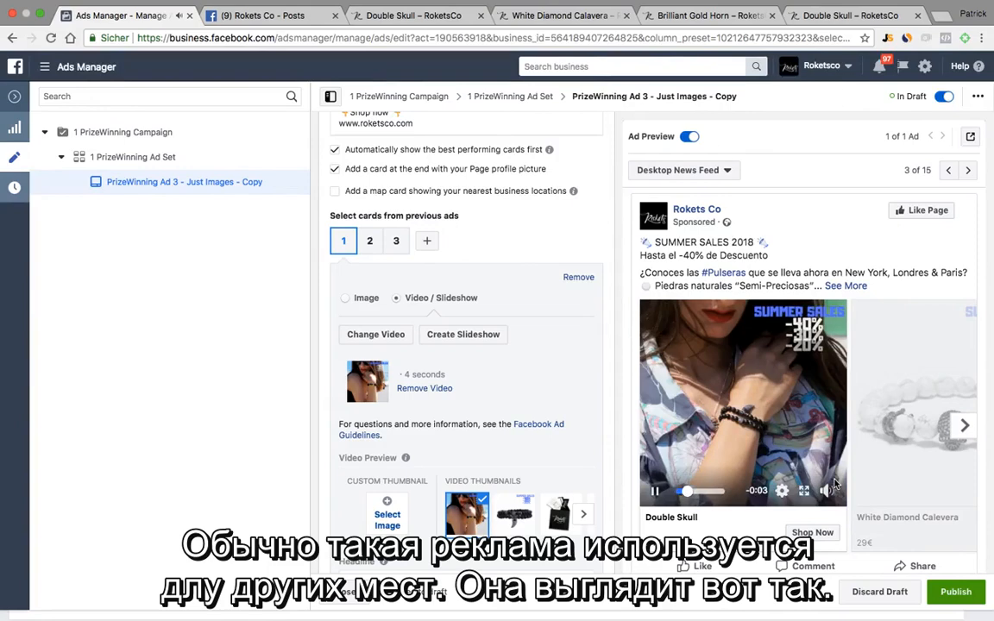
key(XF86AudioRaiseVolume)
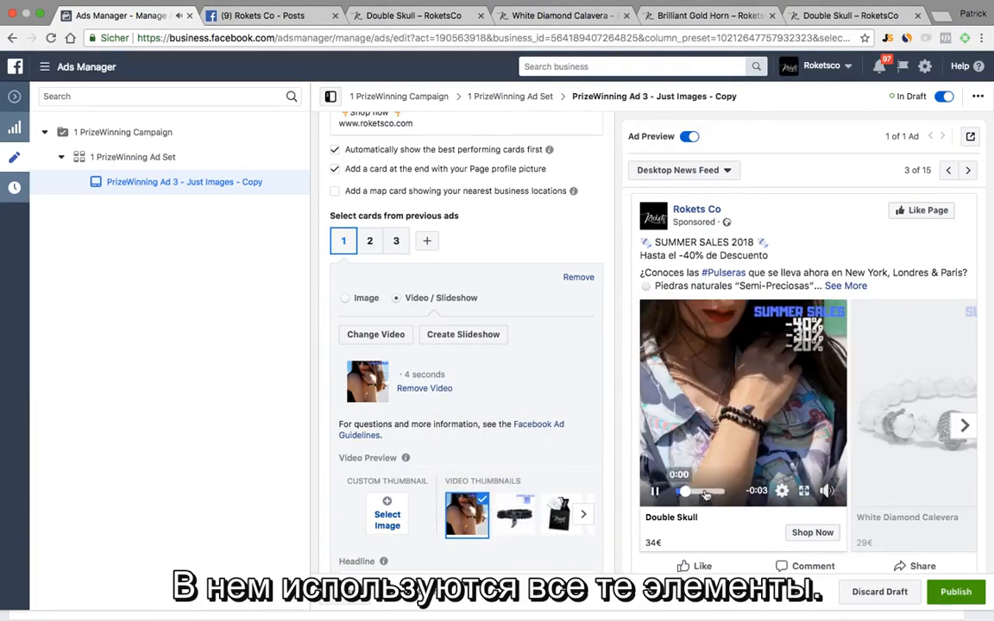
click(654, 492)
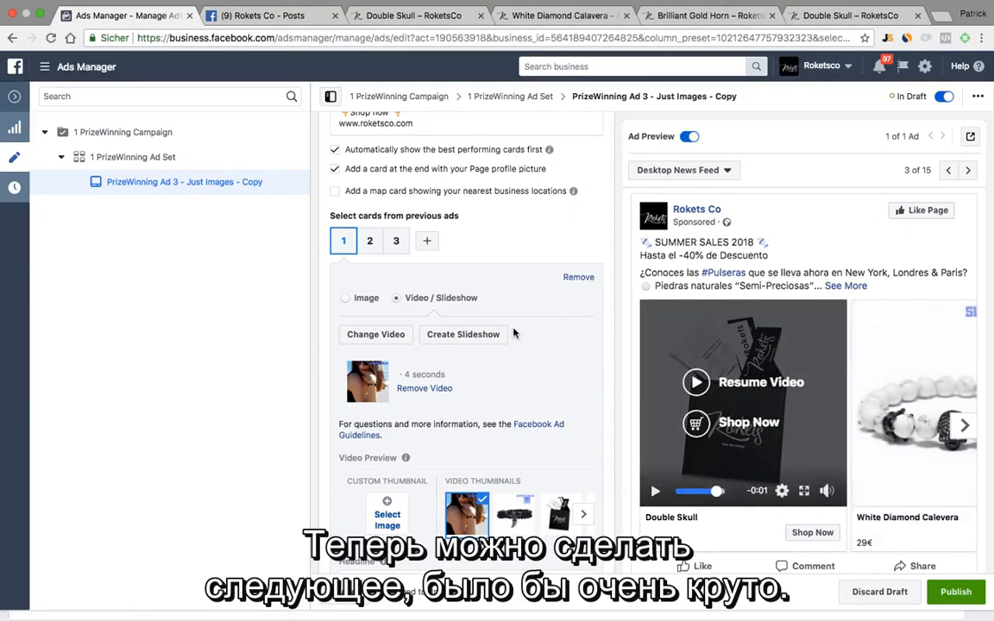
Review the first card's headline, description and URL, and page the preview to Brilliant Gold Horn and back to the video card
scroll(513, 333, down, 5)
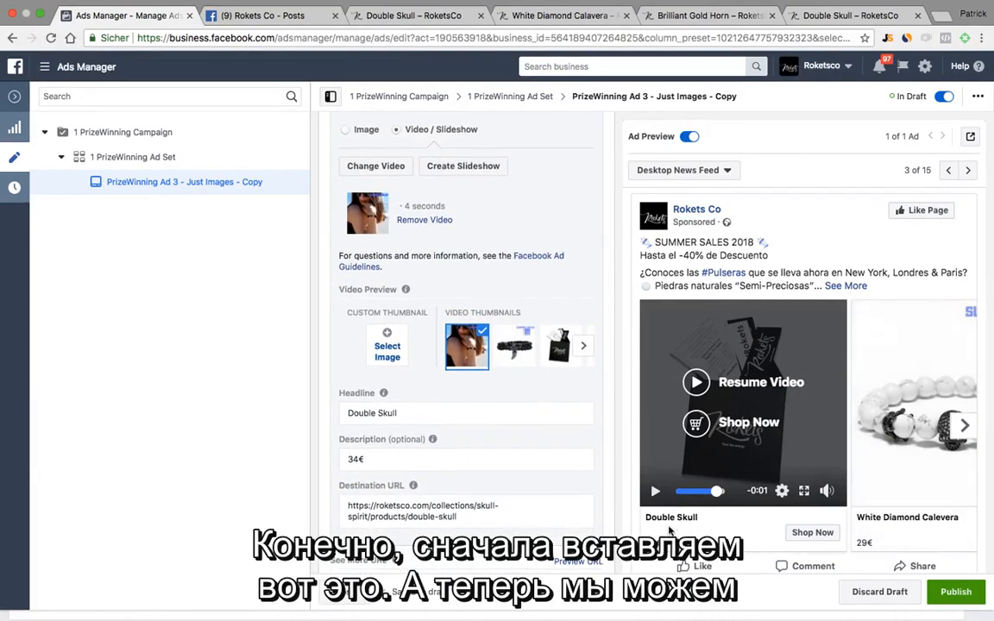
click(964, 426)
click(965, 427)
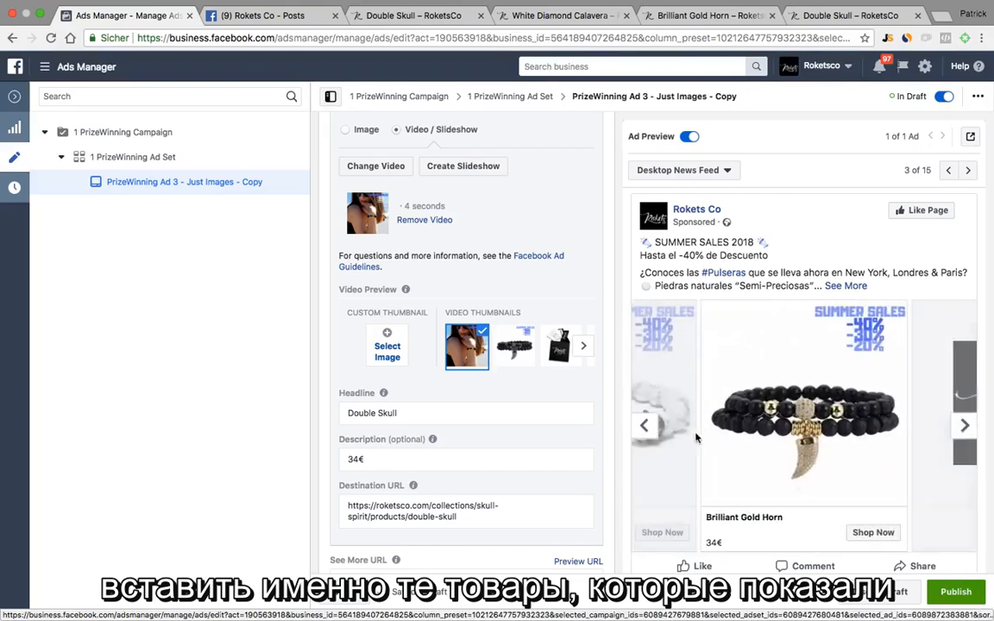
click(646, 426)
click(646, 426)
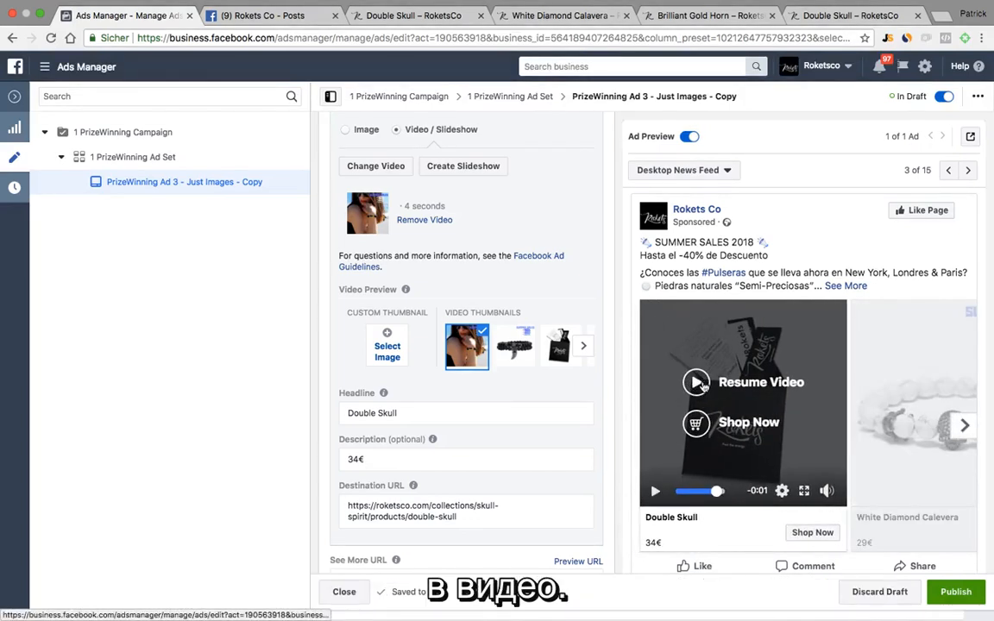
Replay the first card's video, pause it, and page the preview to the White Diamond Calevera card
click(699, 382)
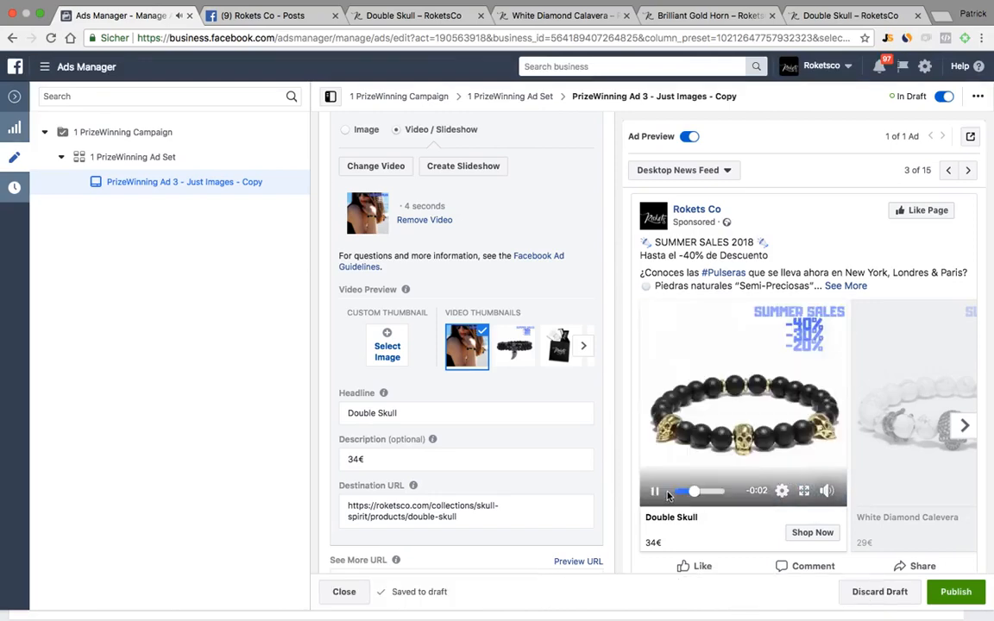
click(656, 492)
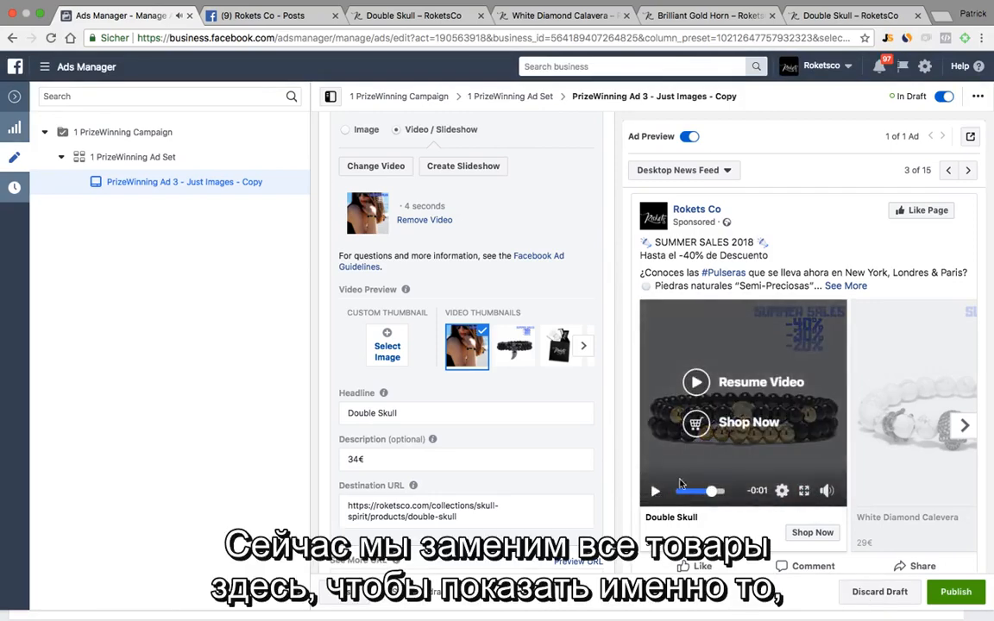
click(964, 426)
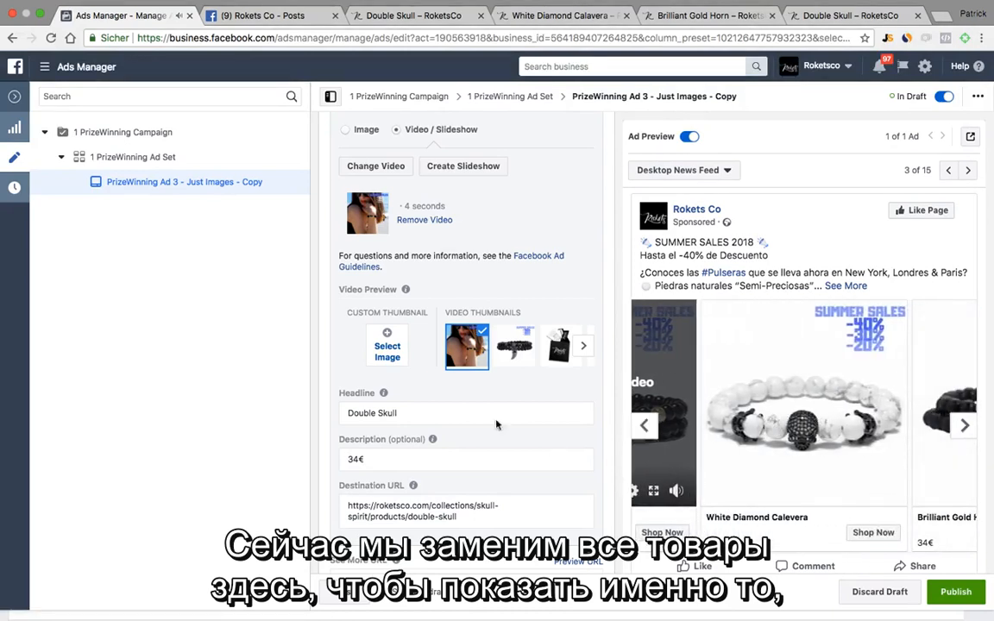
Replace the second card's image with the 600 × 600 account image of the black cord bracelet with a gold clasp
scroll(398, 151, up, 3)
click(369, 201)
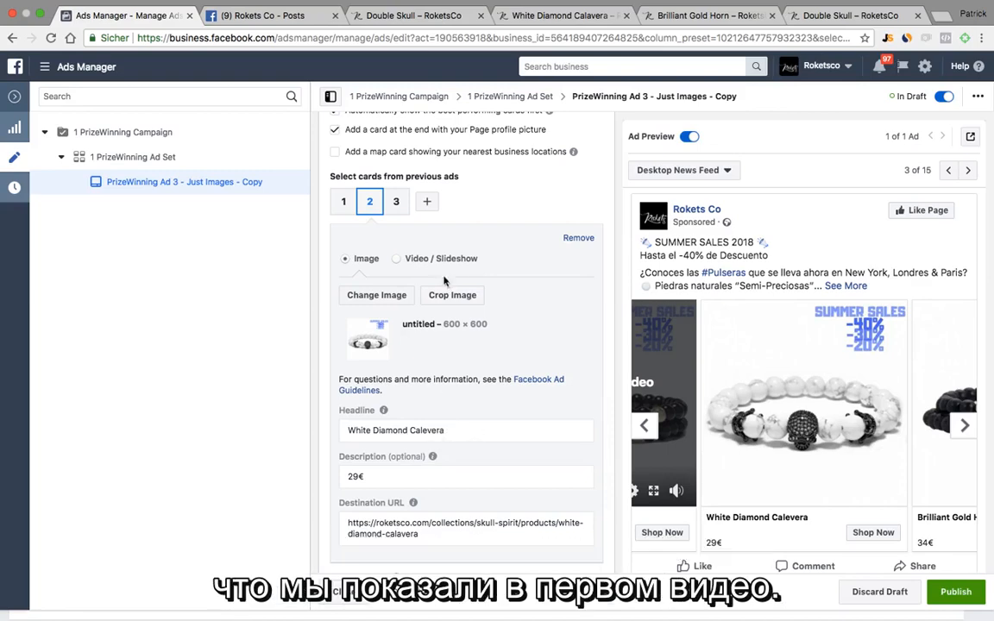
click(393, 299)
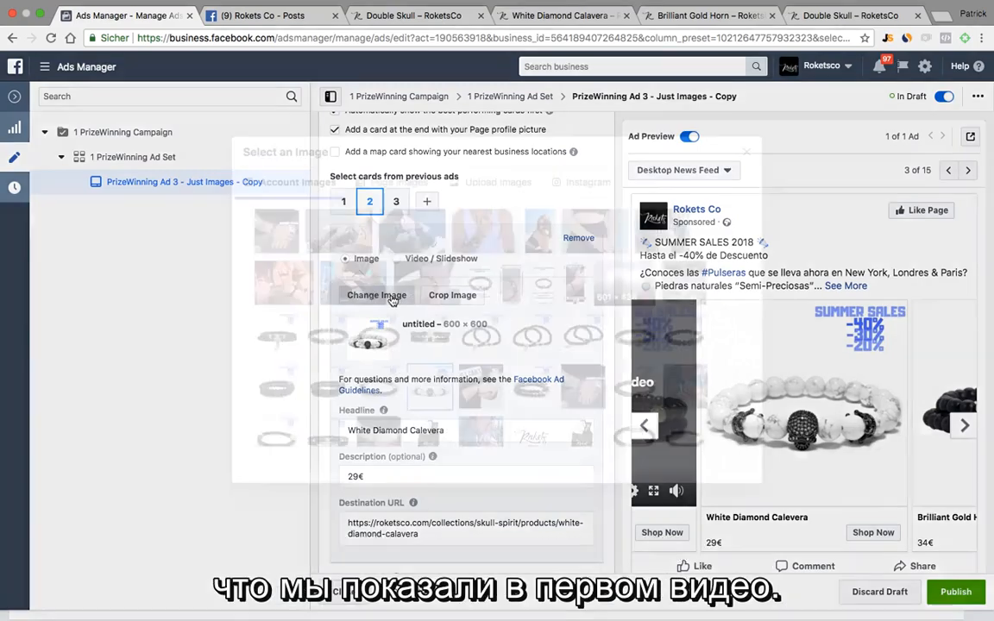
scroll(521, 375, down, 2)
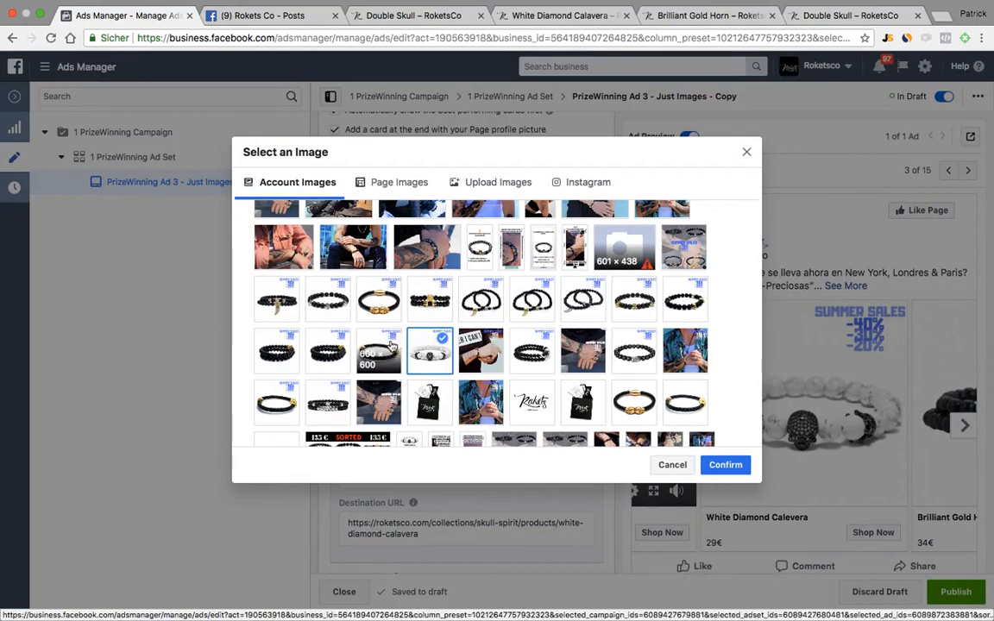
click(723, 464)
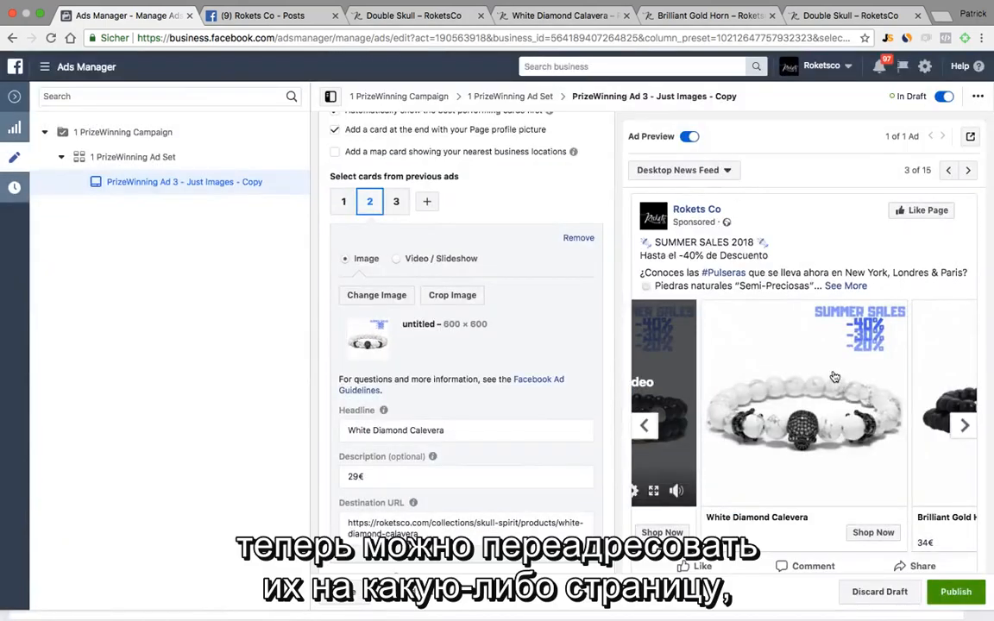
Open The Lion King product page from the Rokets store's home page and copy its URL
click(410, 16)
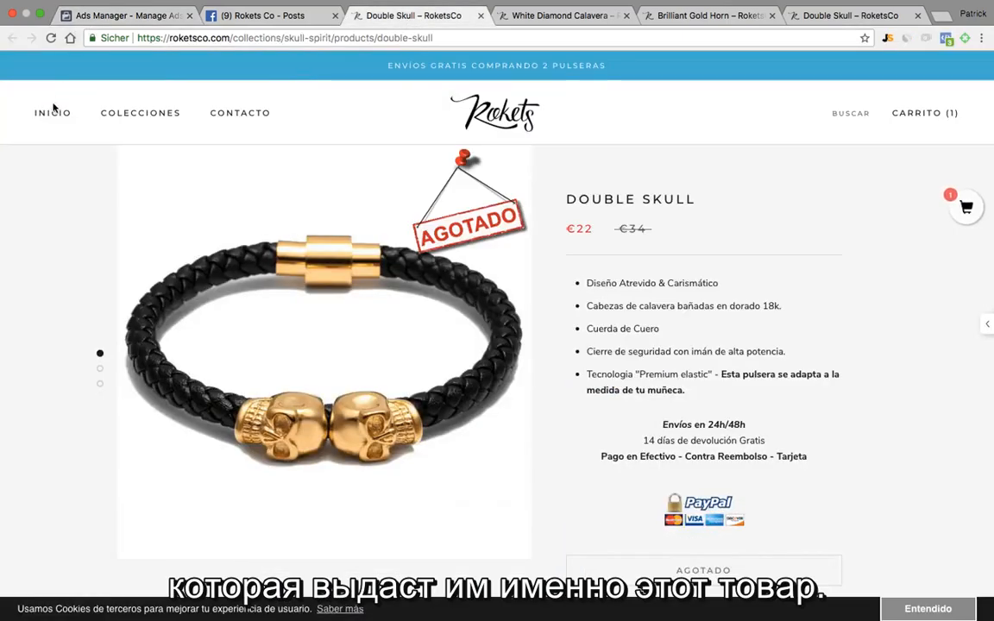
click(509, 116)
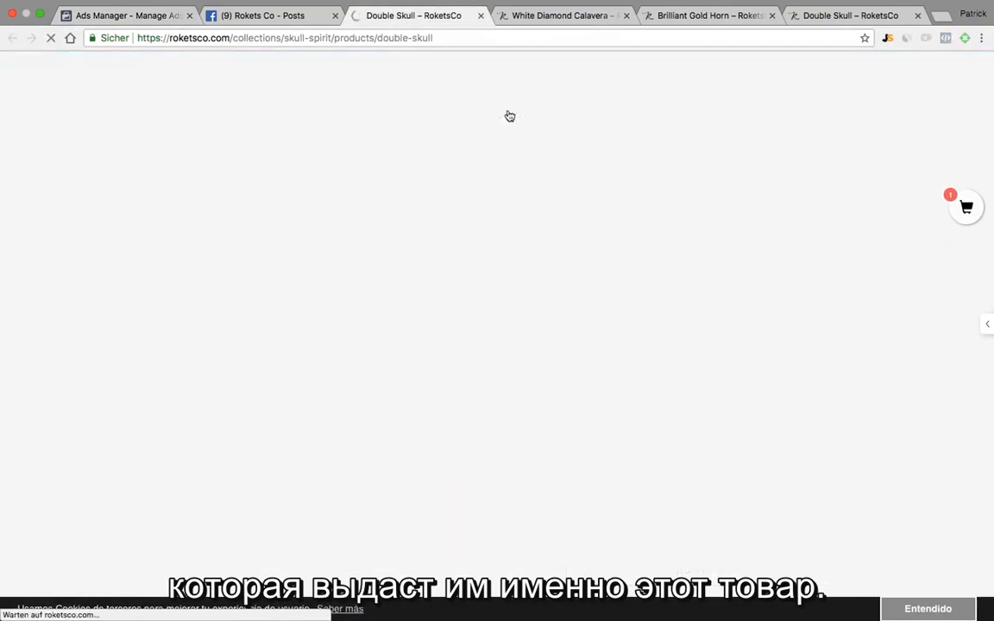
click(510, 115)
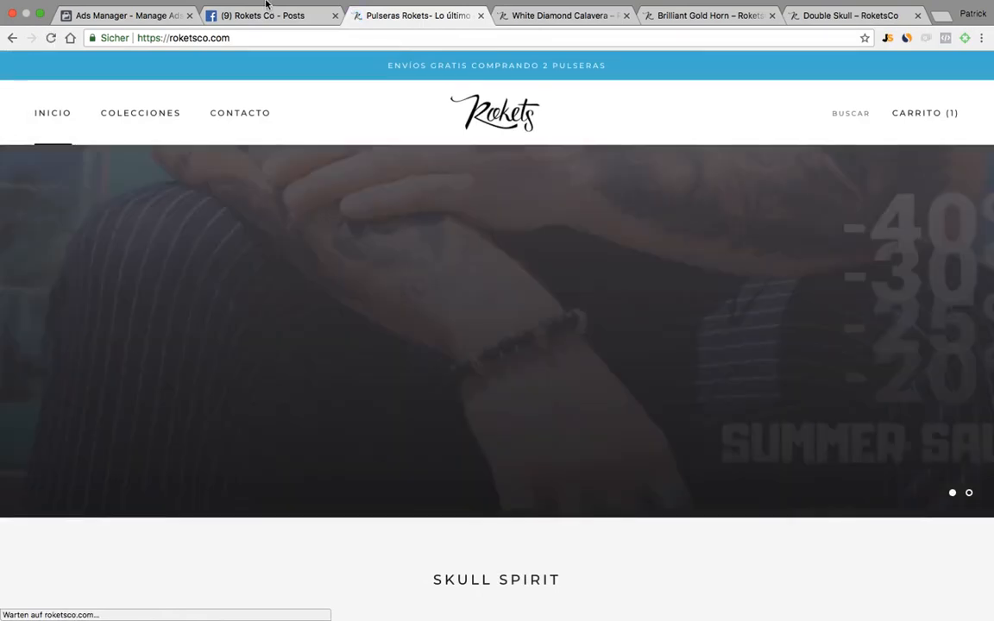
scroll(295, 224, down, 5)
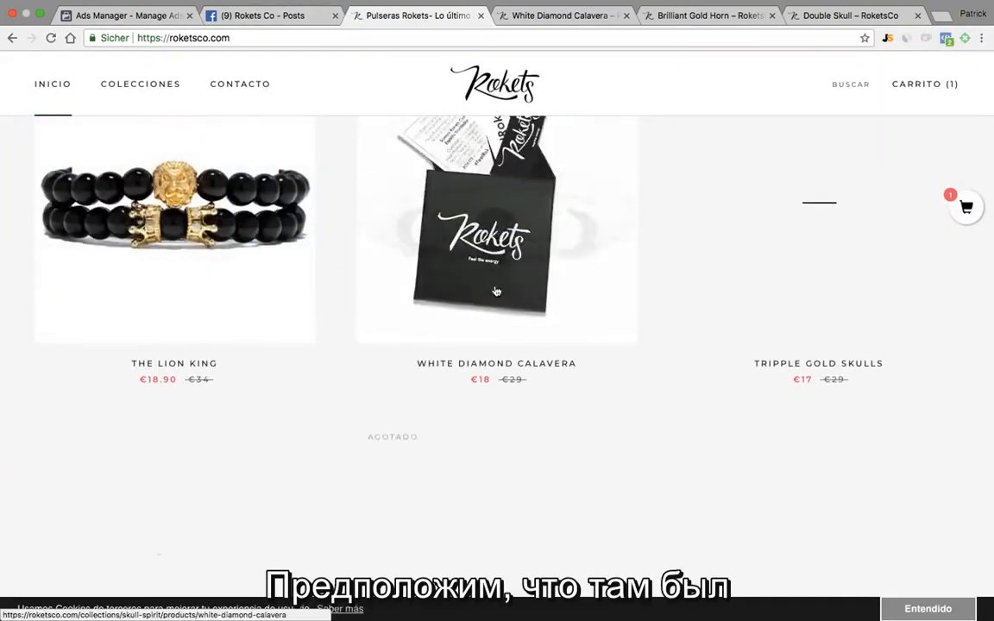
scroll(396, 277, down, 1)
click(255, 237)
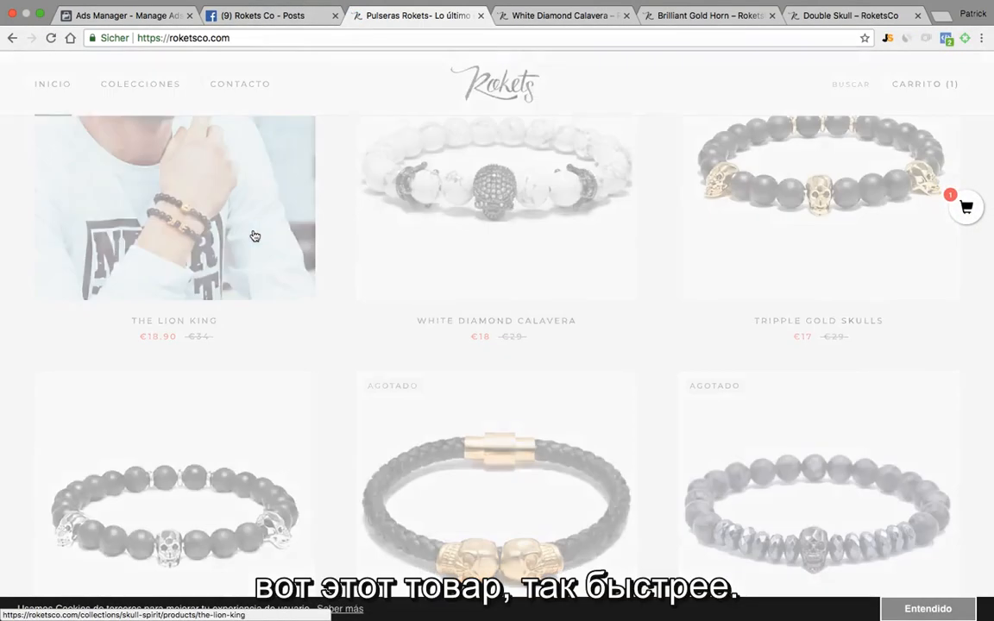
click(291, 43)
key(ctrl+c)
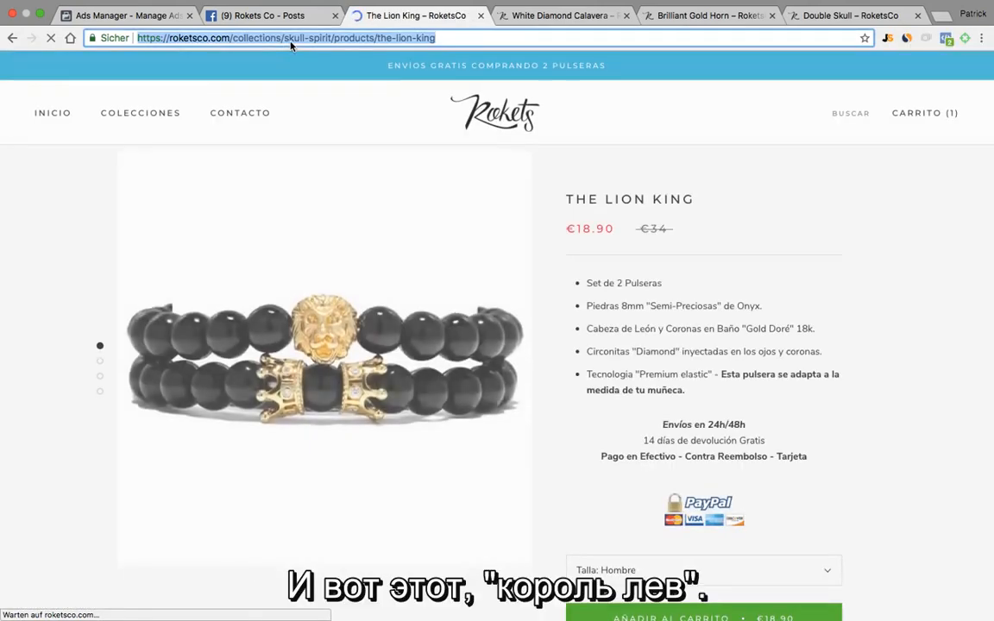
In Ads Manager, set the second card's headline to "The Lion King" and its destination URL to the copied product link
click(134, 14)
drag(463, 434, 333, 435)
text(The LK)
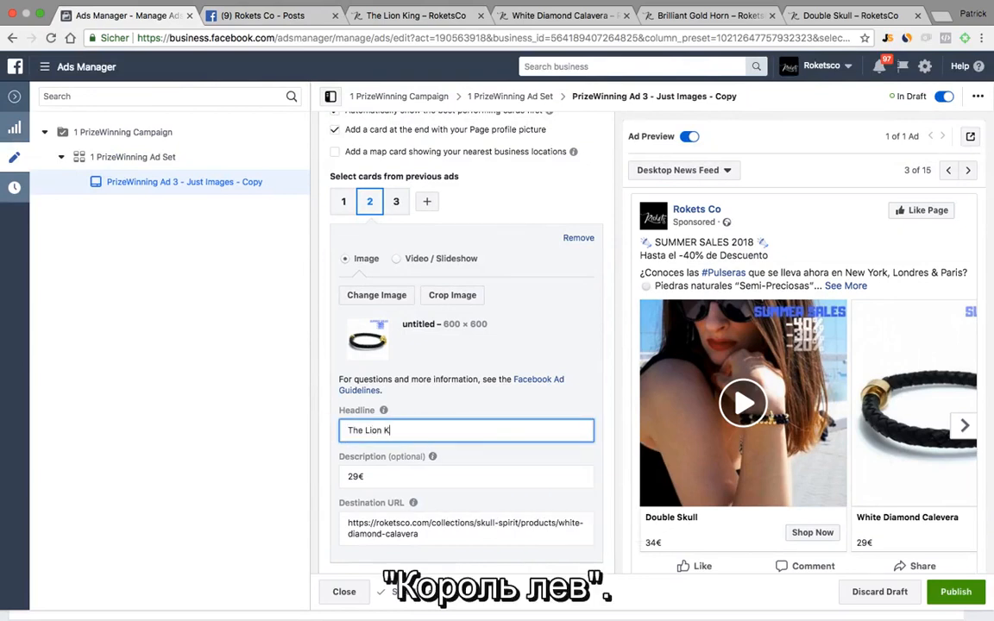
click(435, 538)
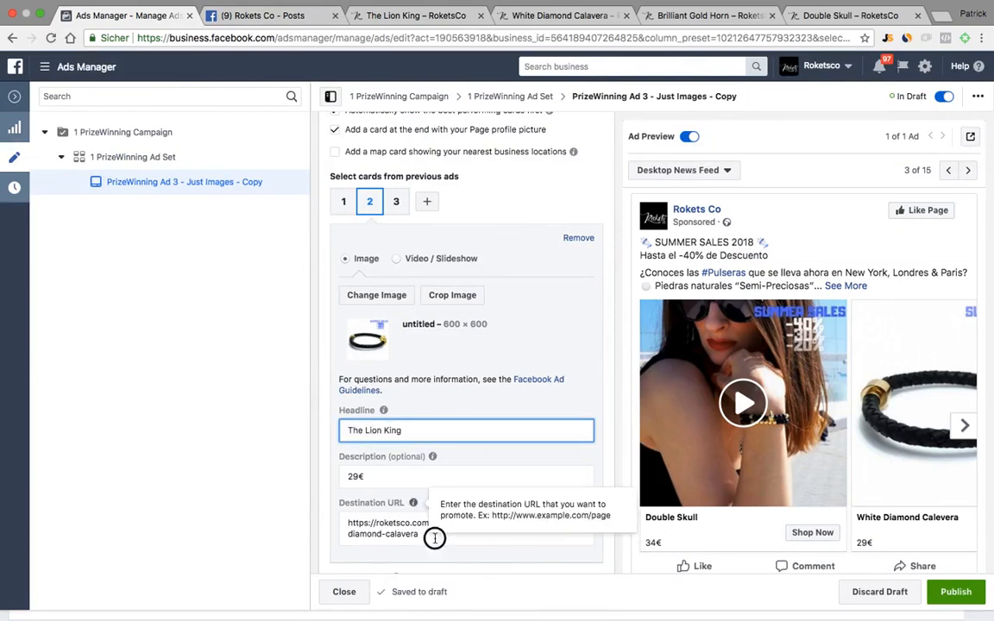
drag(434, 538, 339, 525)
key(ctrl+v)
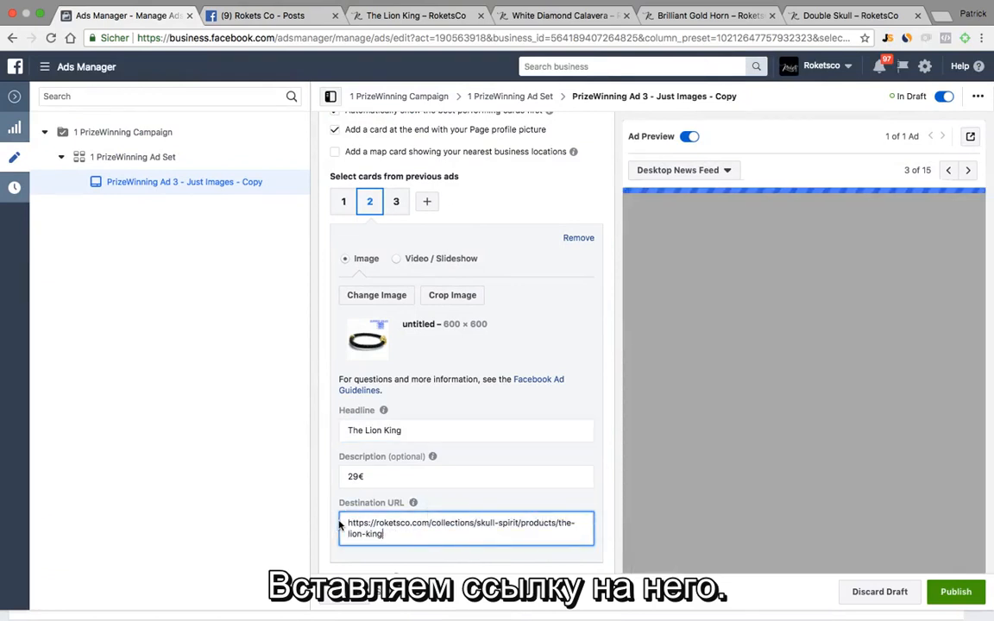
Add a fourth carousel card and give it the 600 × 600 account image of the black beaded skull bracelet
click(427, 203)
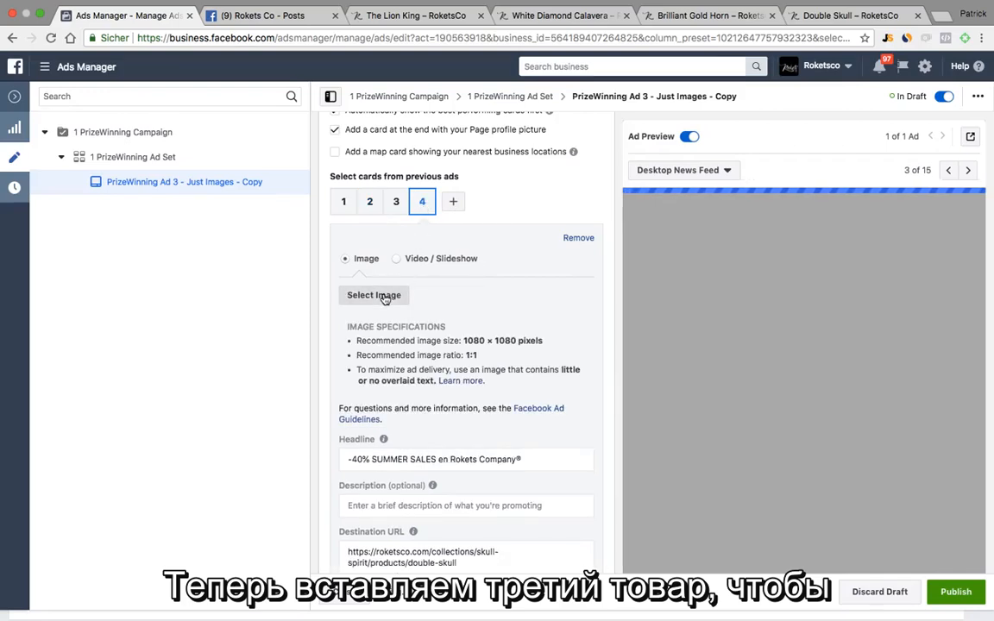
click(384, 299)
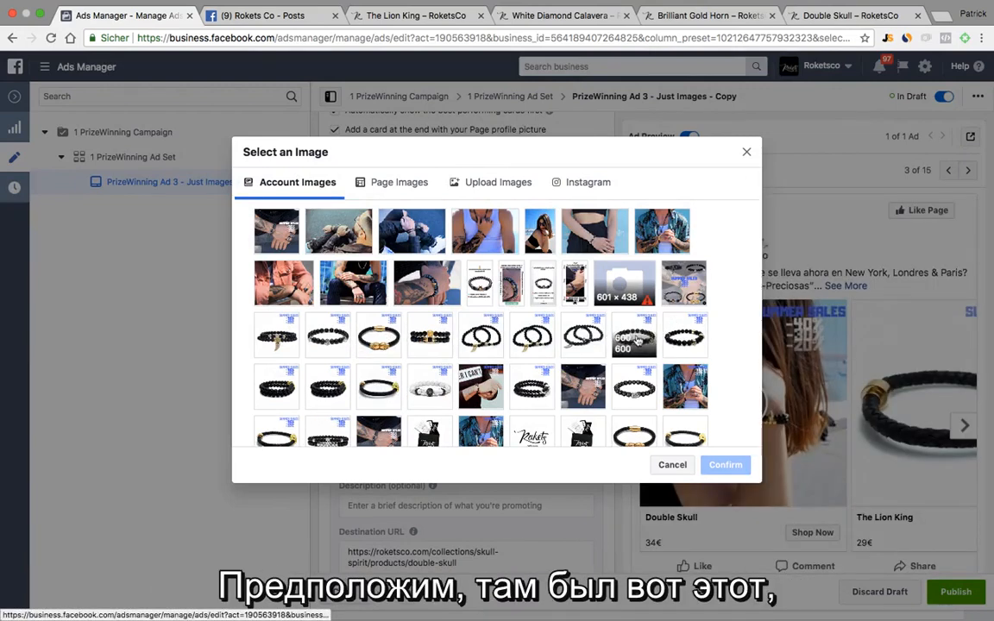
click(634, 336)
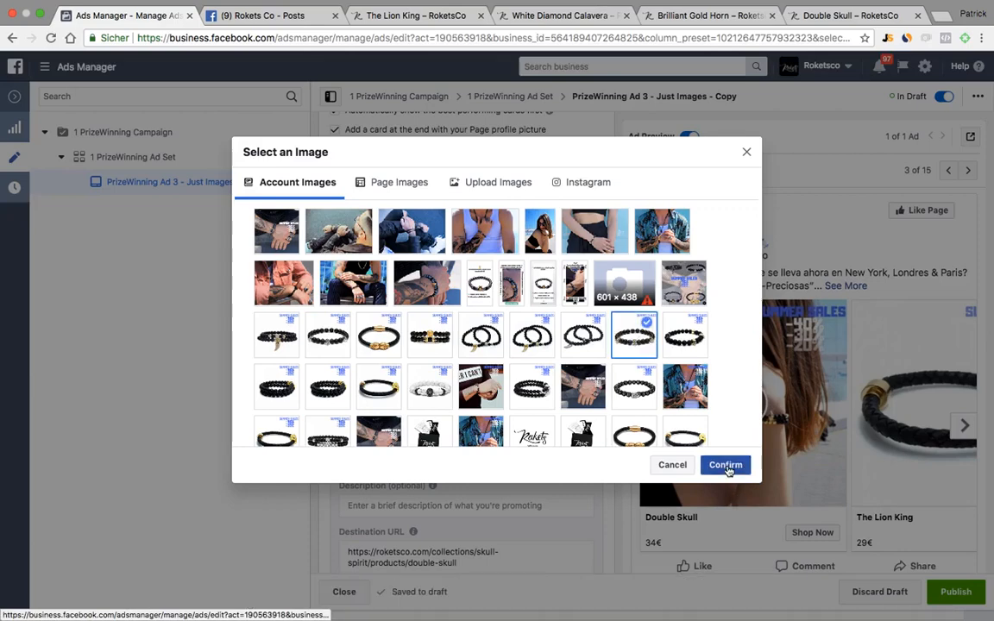
click(726, 465)
Open the Tripple Gold Skulls product page from the Rokets store's home page and copy its URL
click(432, 17)
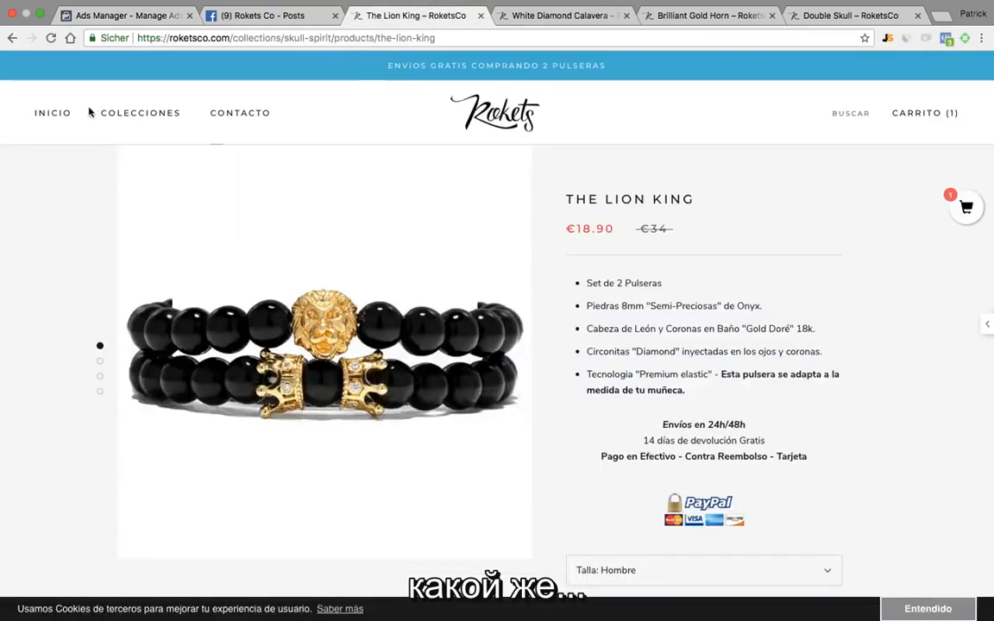
click(55, 118)
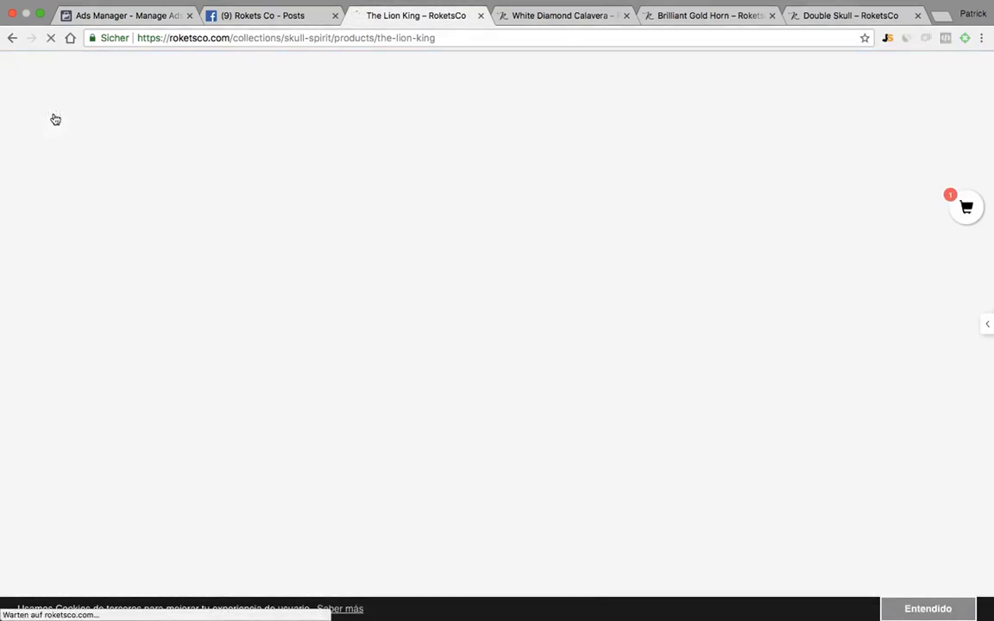
key(super+l)
scroll(775, 425, down, 4)
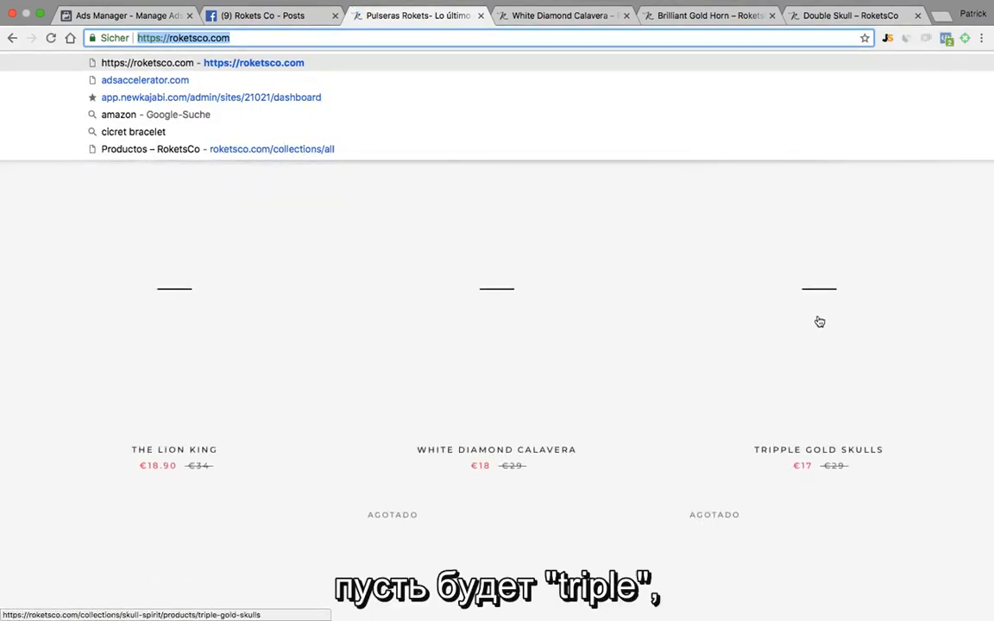
key(Return)
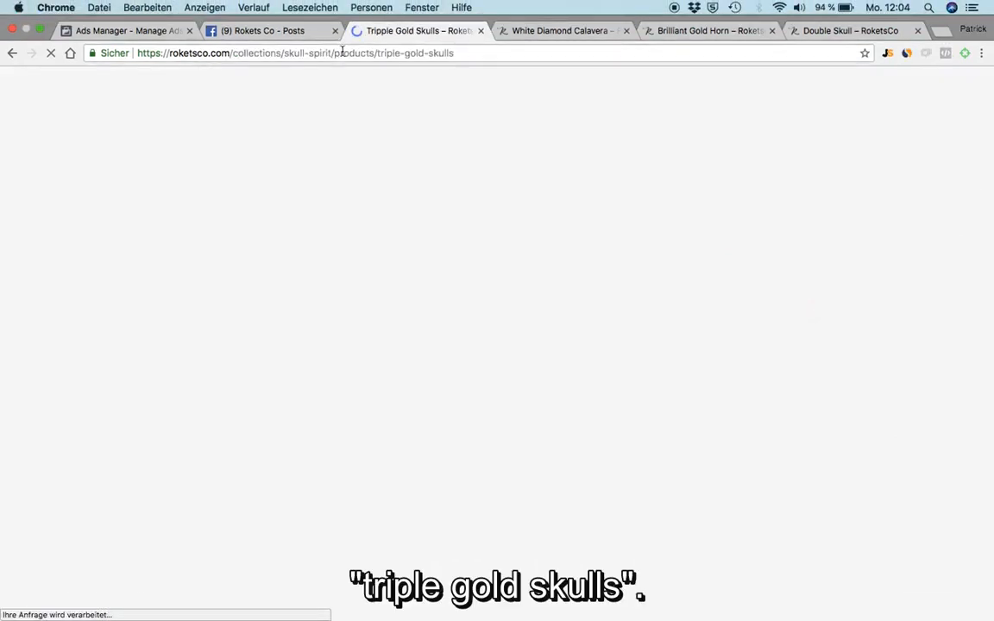
key(super+l)
key(super+c)
Back in Ads Manager, set the fourth card's destination URL to the copied product link and its headline to "Tripple Gold Skulls"
click(136, 31)
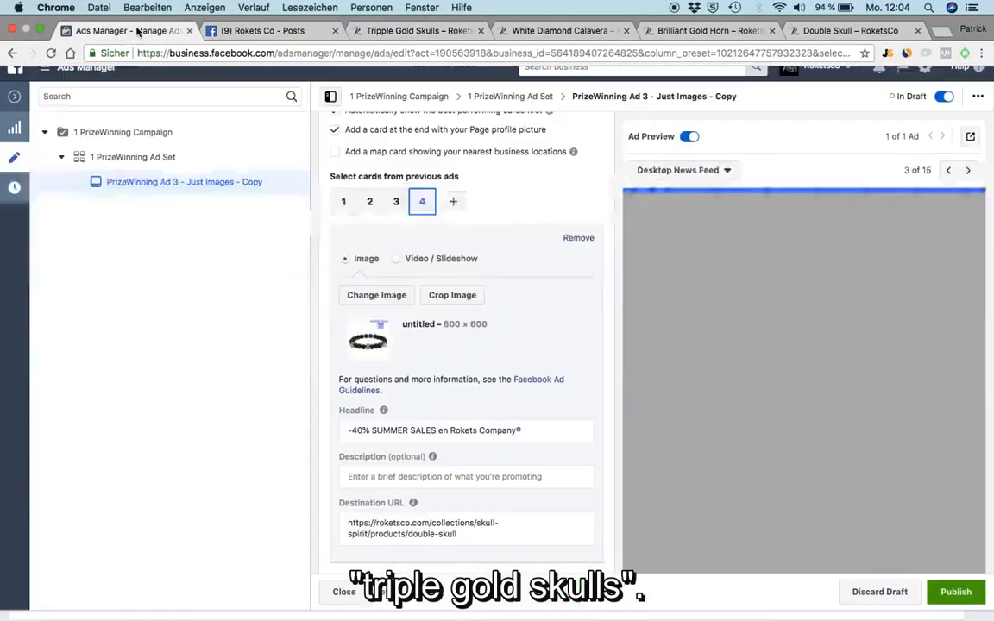
scroll(552, 388, down, 3)
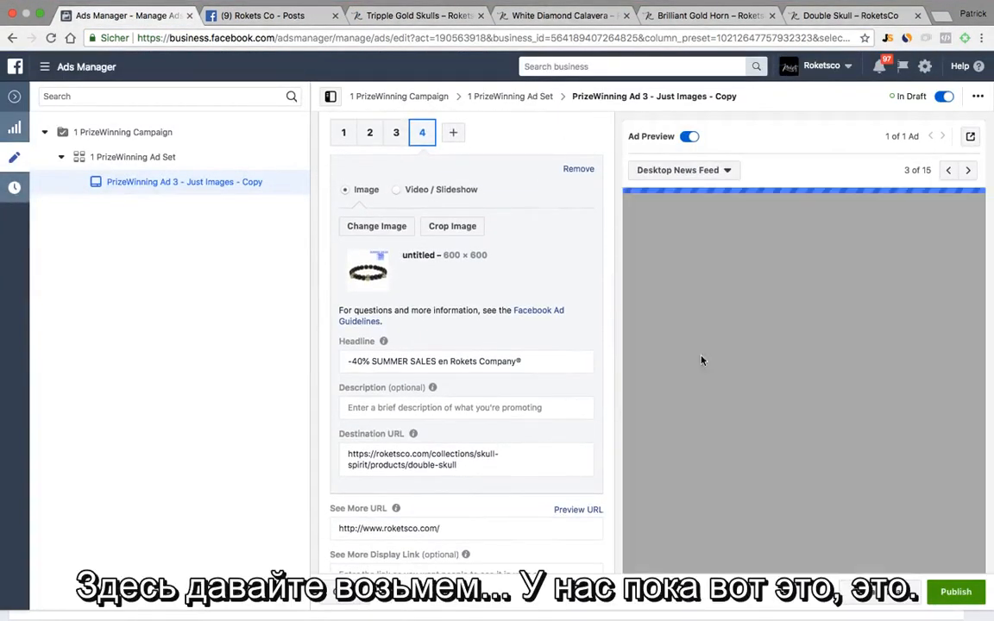
click(479, 466)
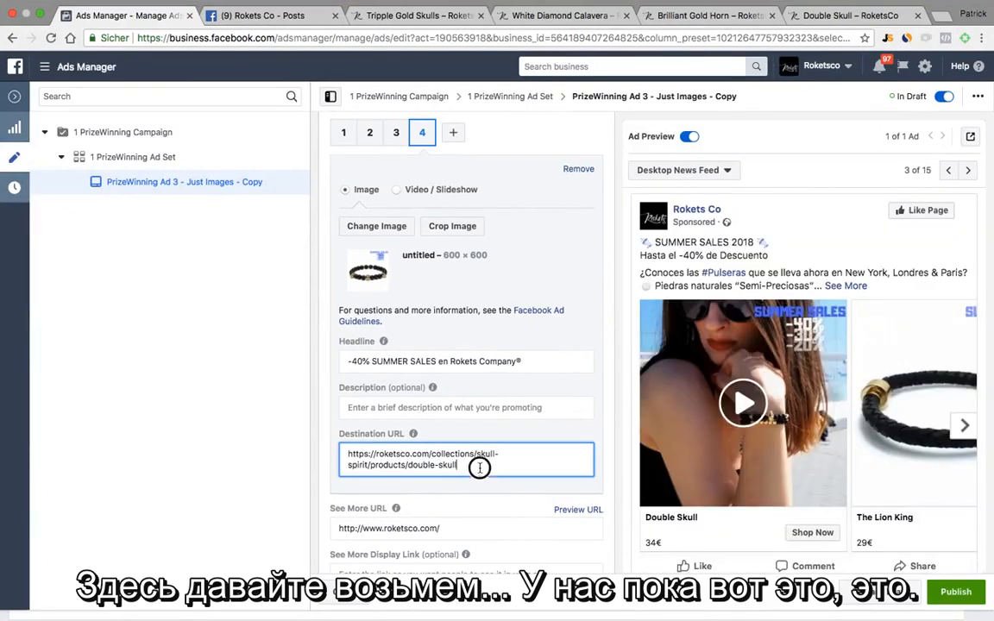
click(369, 134)
click(399, 134)
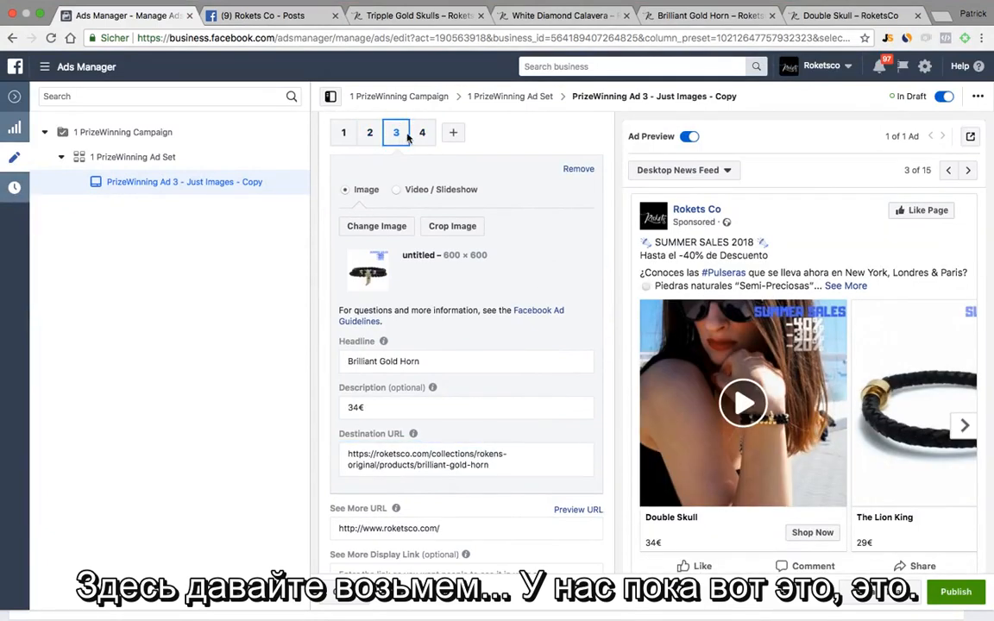
click(421, 133)
drag(470, 464, 336, 456)
key(super+v)
drag(528, 365, 349, 360)
text(Tripp)
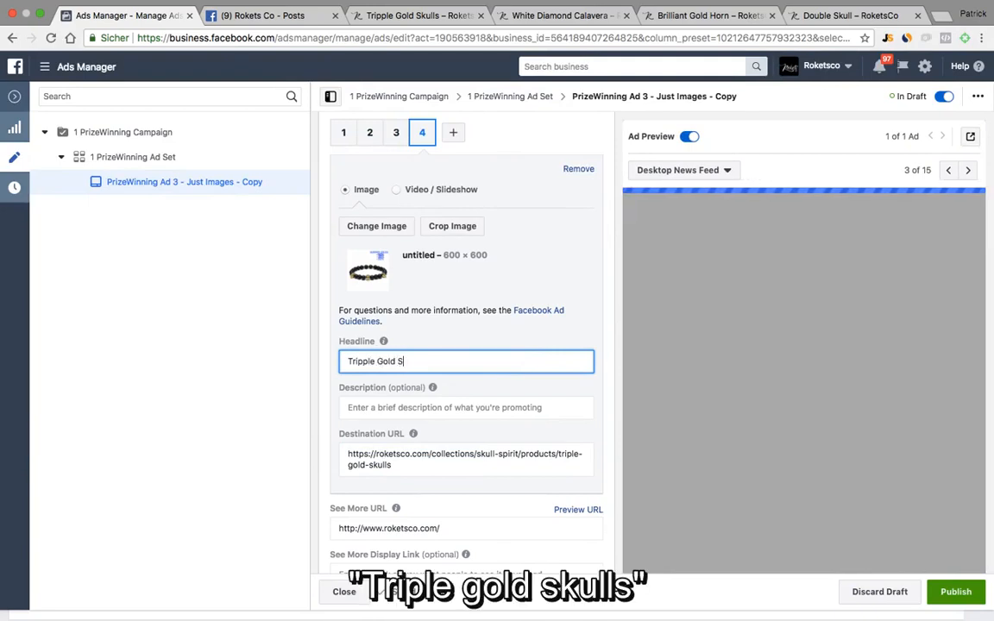
Check the original price on the Tripple Gold Skulls page and enter 29€ as the fourth card's description
click(395, 16)
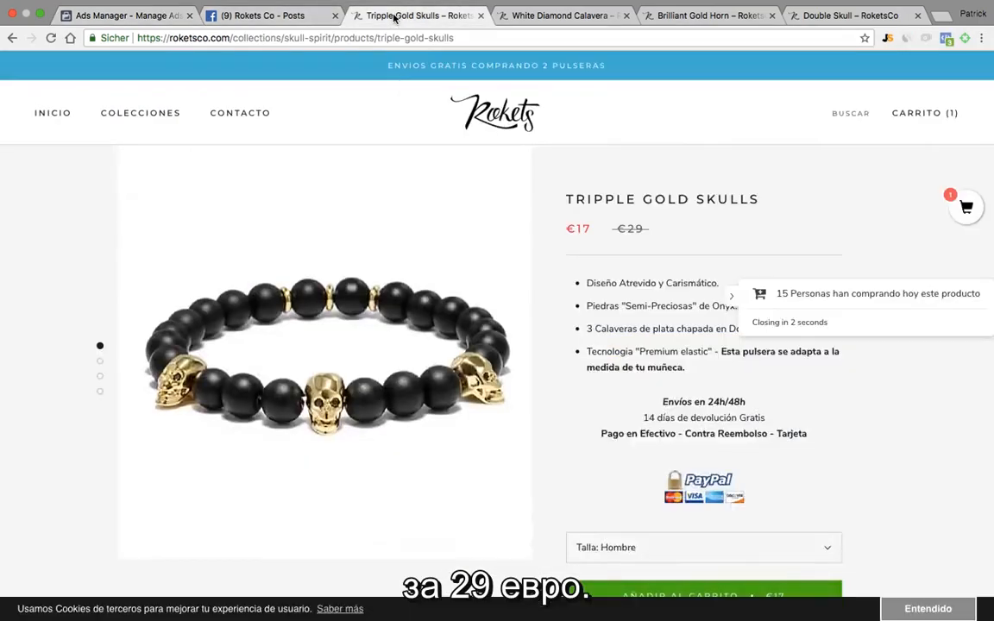
click(259, 37)
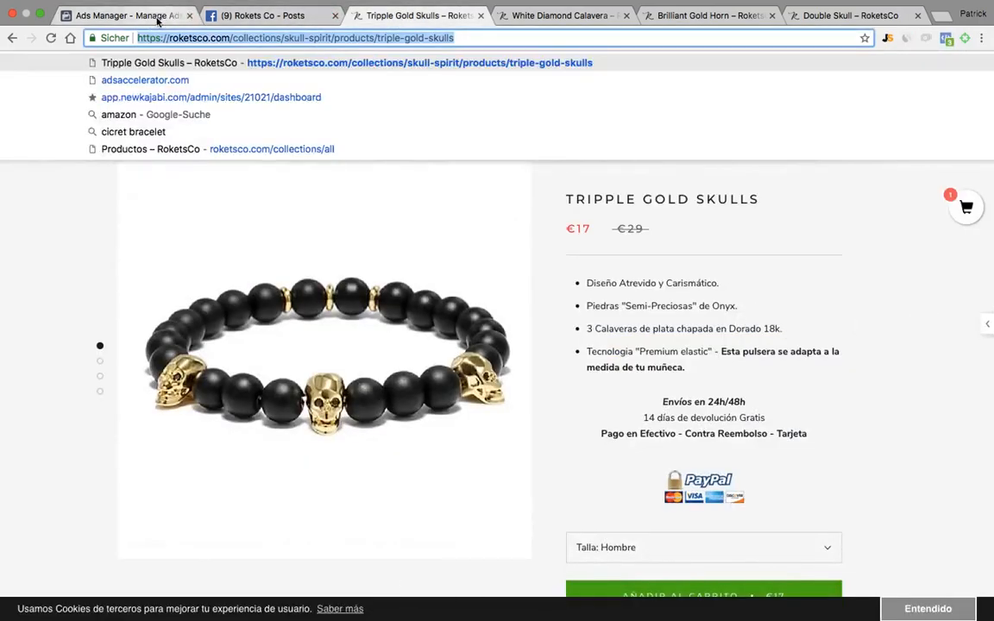
click(121, 15)
click(369, 408)
text(29€)
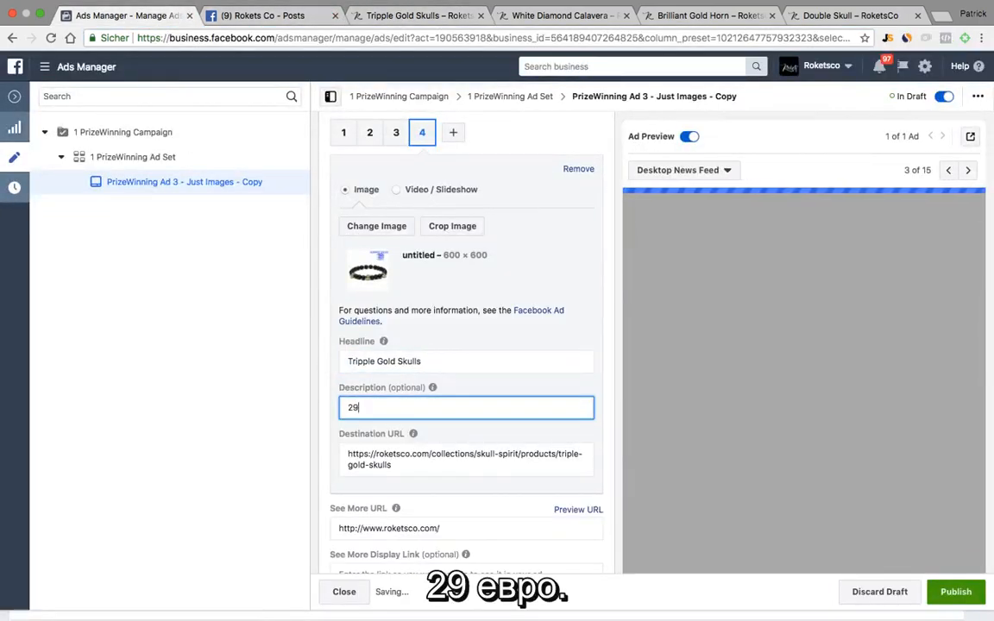
Add a fifth carousel card and give it the 600 × 600 account image of the black Rokets packaging, "caja 2 - sin logo.jpg"
click(453, 134)
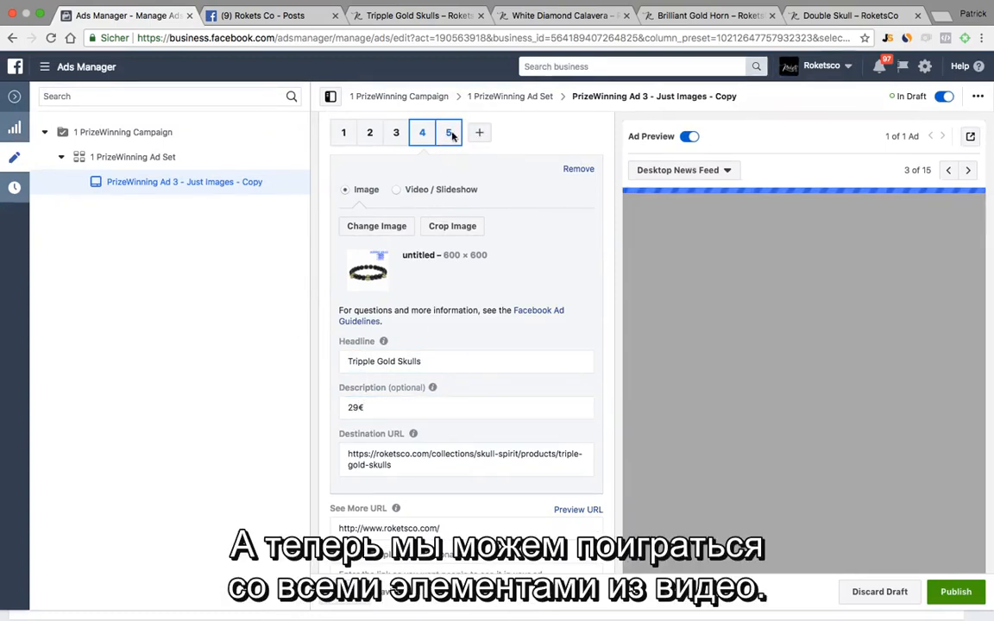
click(450, 134)
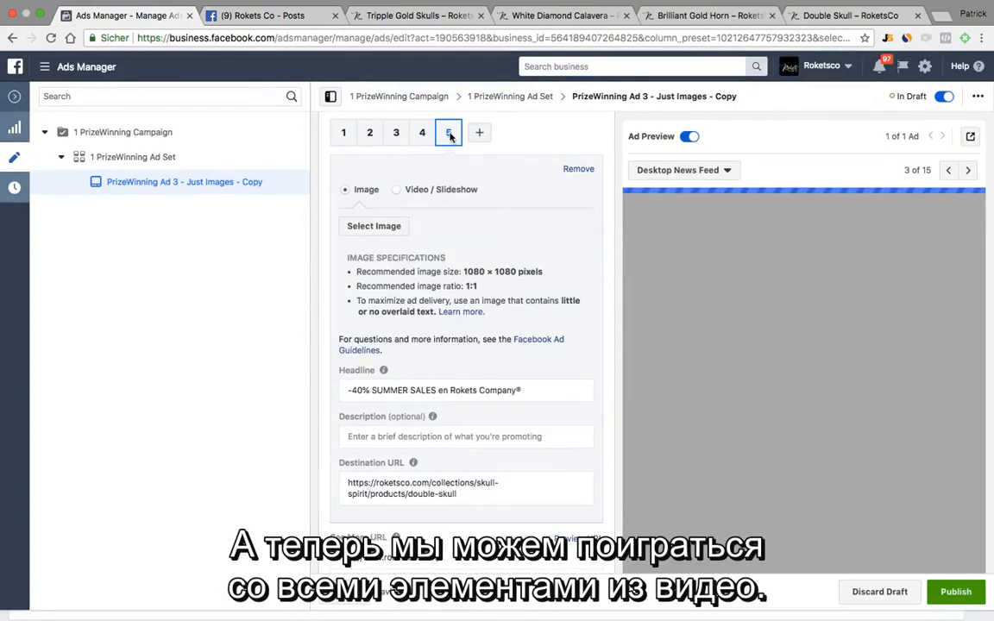
click(383, 228)
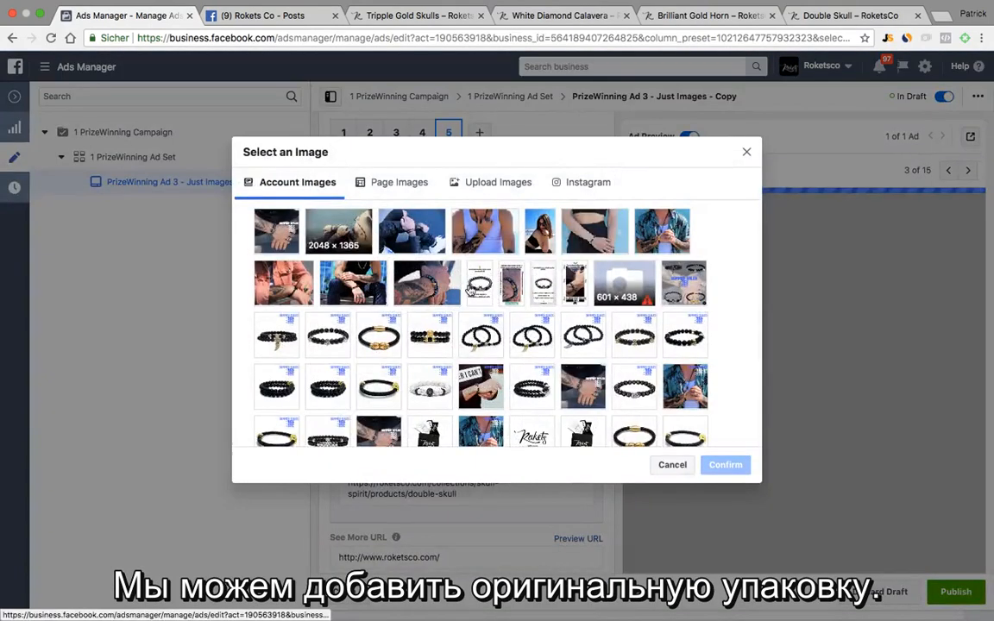
scroll(560, 360, down, 1)
scroll(559, 361, down, 1)
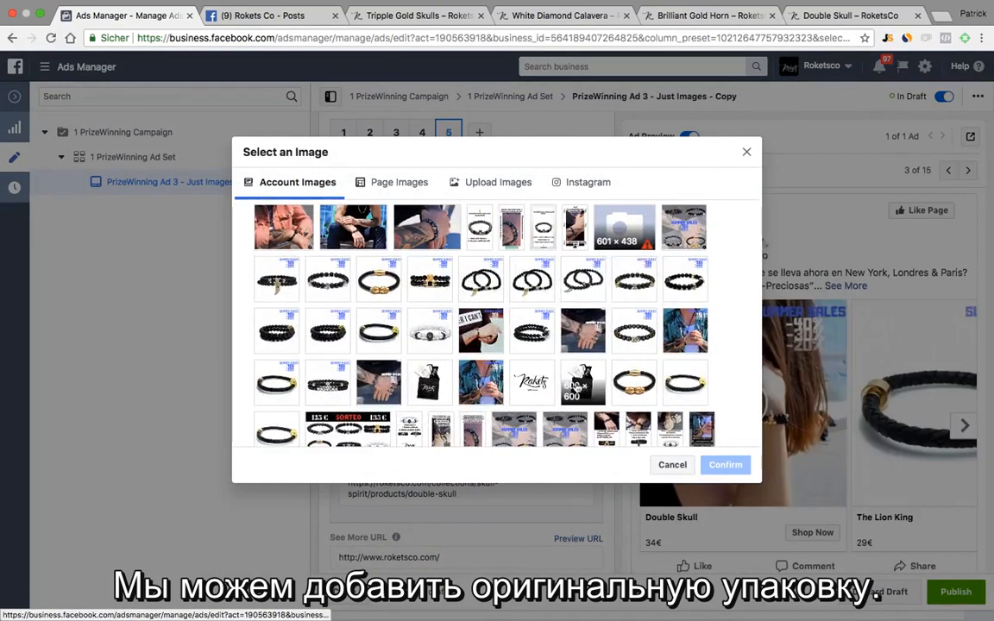
click(583, 382)
click(726, 467)
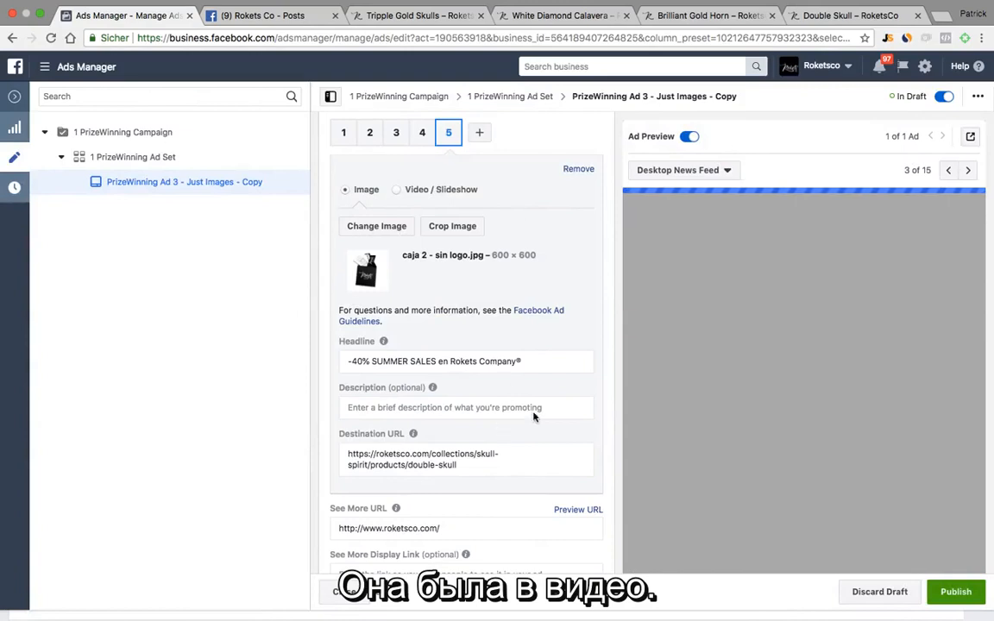
drag(570, 361, 333, 361)
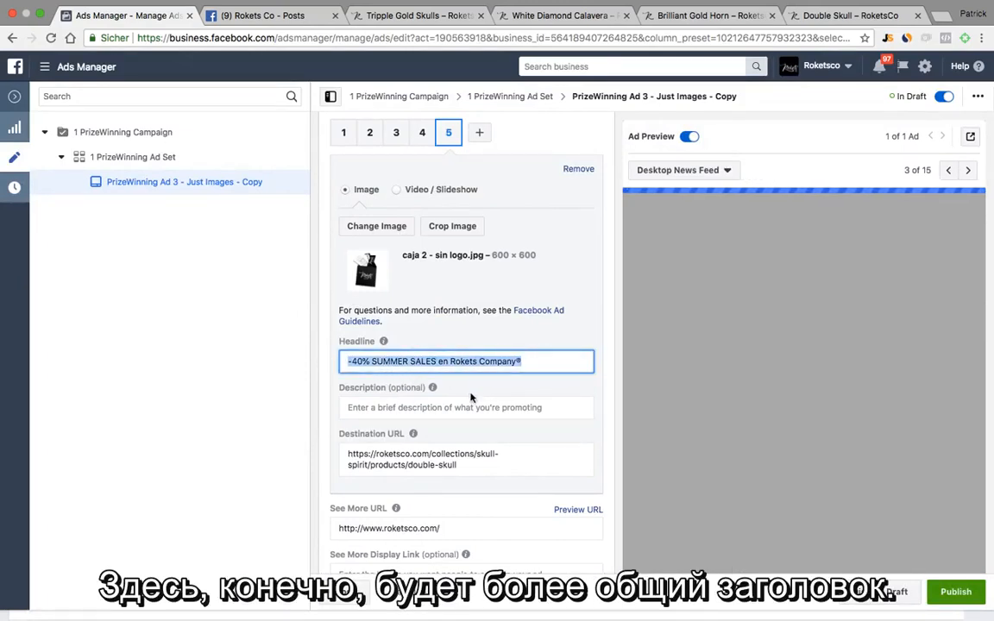
drag(463, 465, 331, 458)
key(super+c)
key(BackSpace)
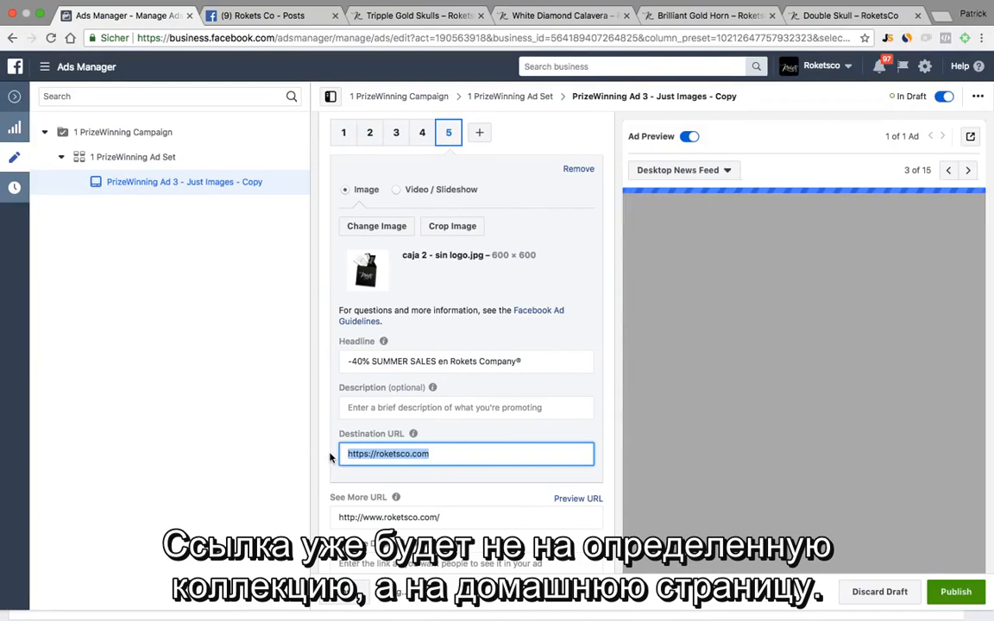
click(343, 134)
scroll(431, 367, down, 3)
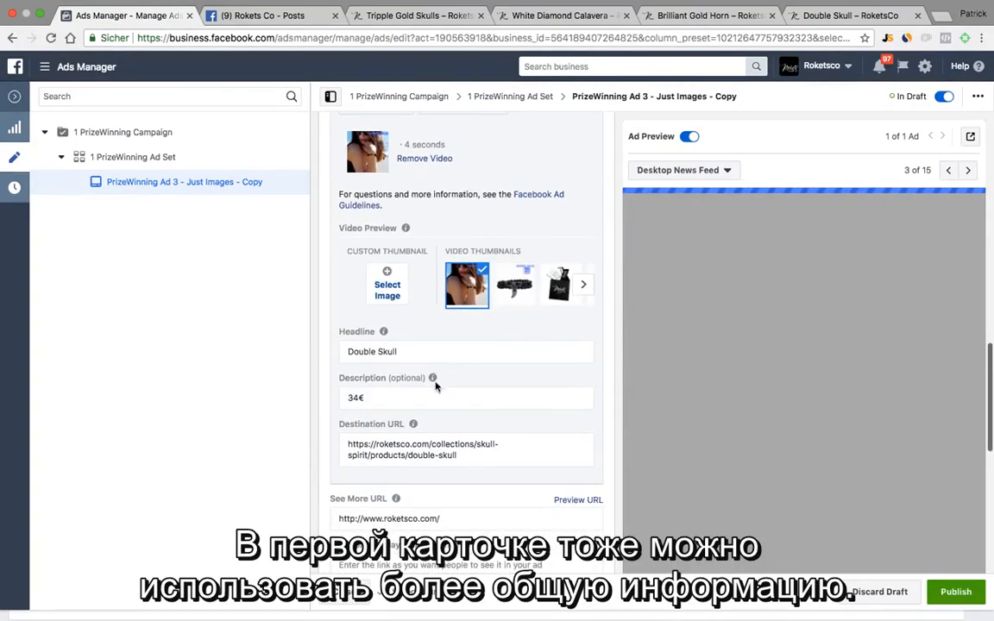
drag(488, 453, 341, 444)
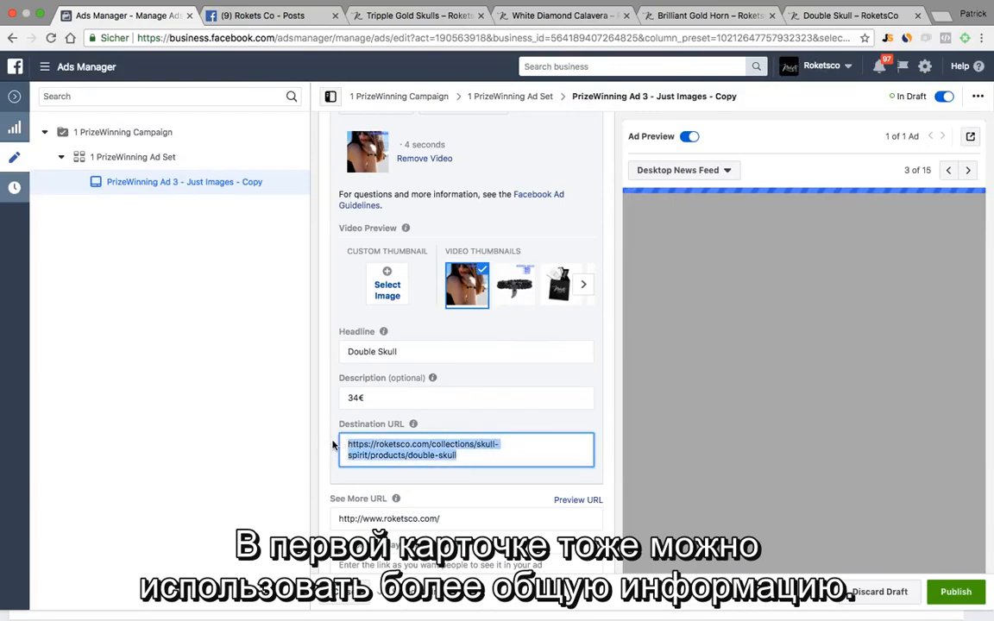
key(super+v)
scroll(497, 246, up, 1)
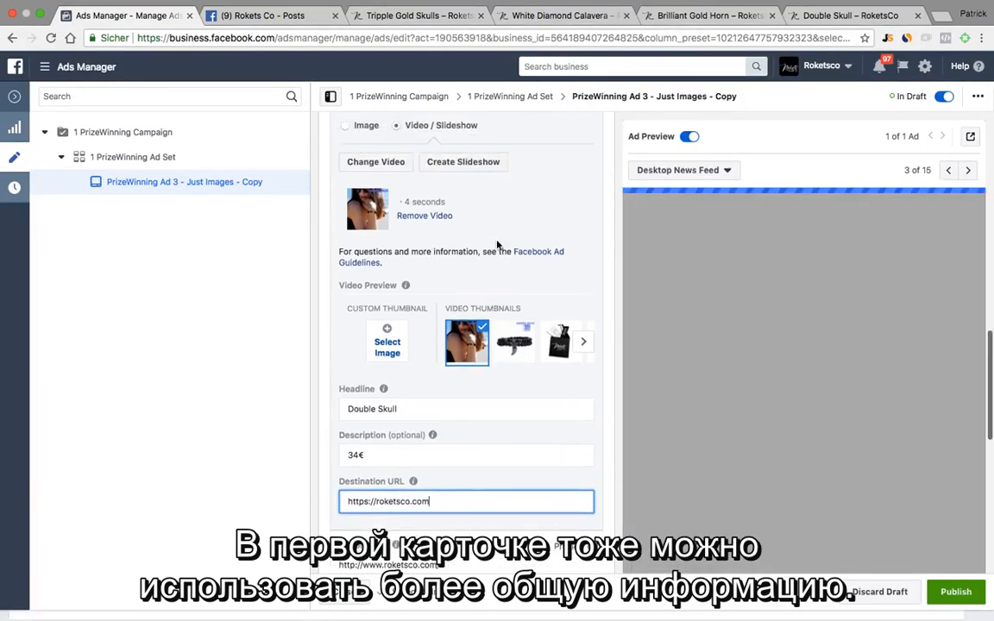
Copy the fifth card's headline "-40% SUMMER SALES en Rokets Company®" into the first card's headline and clear the first card's description
scroll(470, 190, up, 2)
click(449, 171)
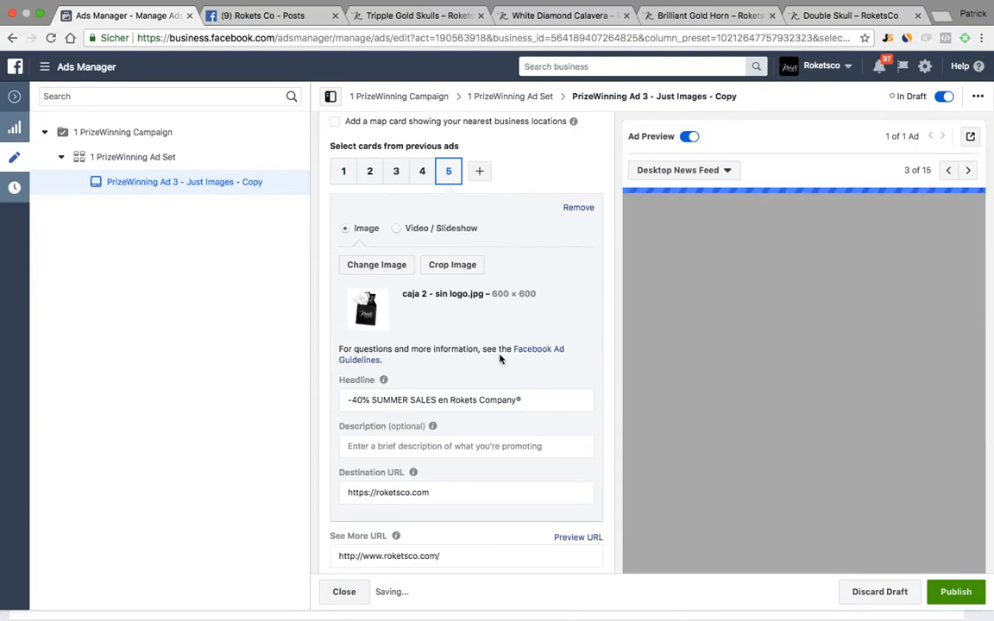
scroll(518, 355, down, 1)
drag(515, 356, 314, 346)
key(super+c)
click(343, 128)
drag(415, 469, 326, 467)
key(super+v)
scroll(380, 483, down, 1)
double_click(380, 484)
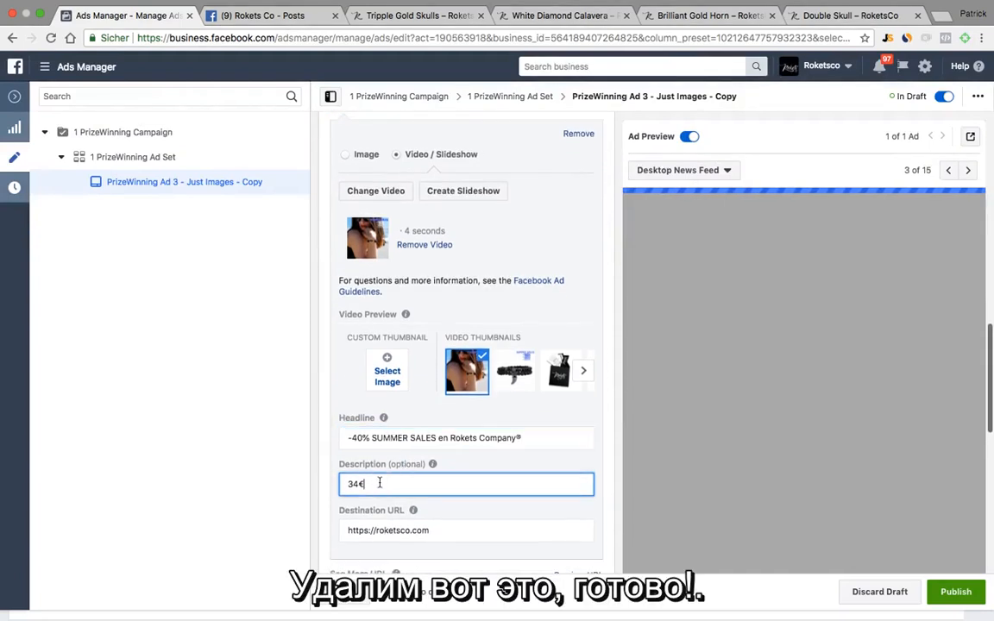
key(BackSpace)
Review the second card's settings and examine every carousel card in the Desktop News Feed preview through to the end card
scroll(549, 302, down, 5)
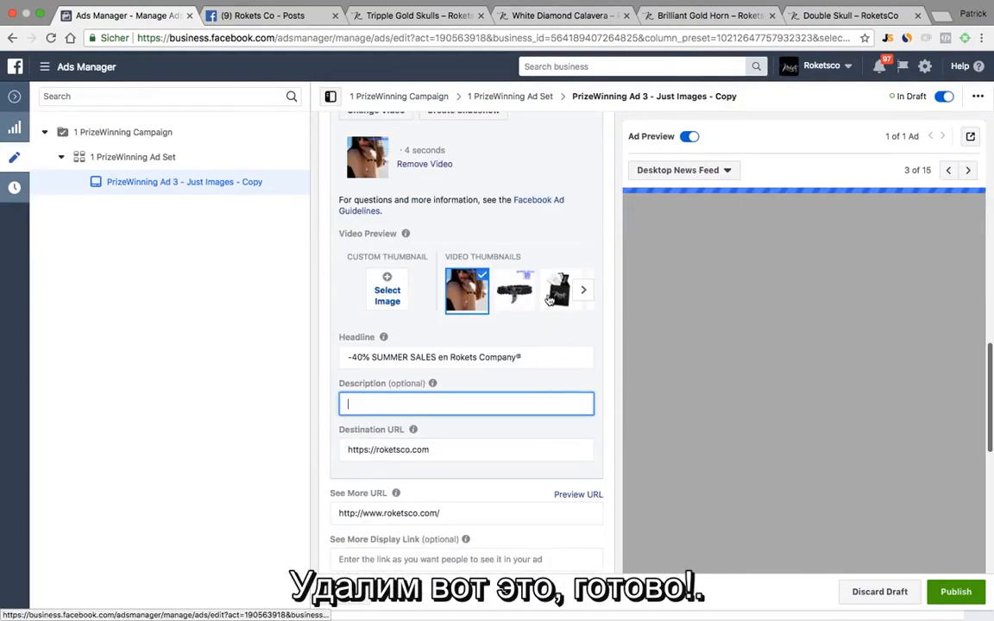
scroll(548, 300, up, 1)
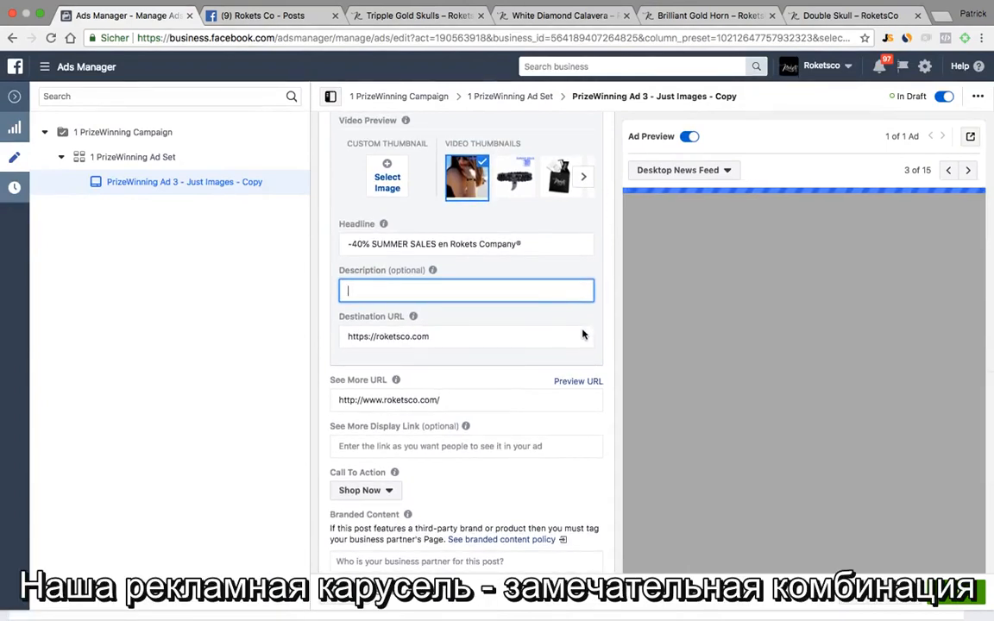
scroll(582, 335, up, 2)
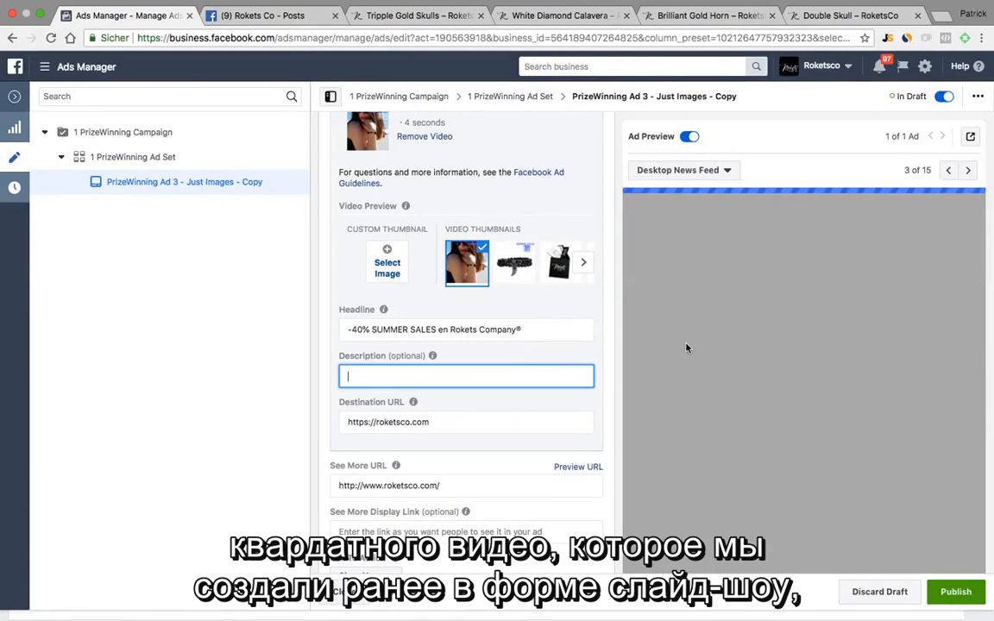
click(612, 178)
scroll(587, 285, up, 1)
scroll(587, 286, up, 2)
click(367, 153)
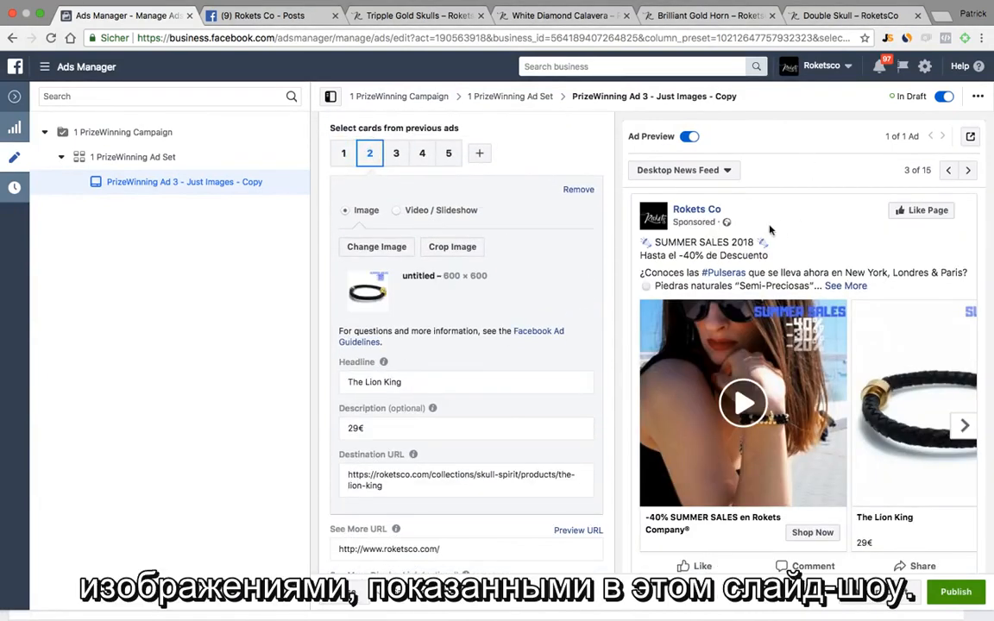
click(964, 426)
click(964, 428)
click(965, 428)
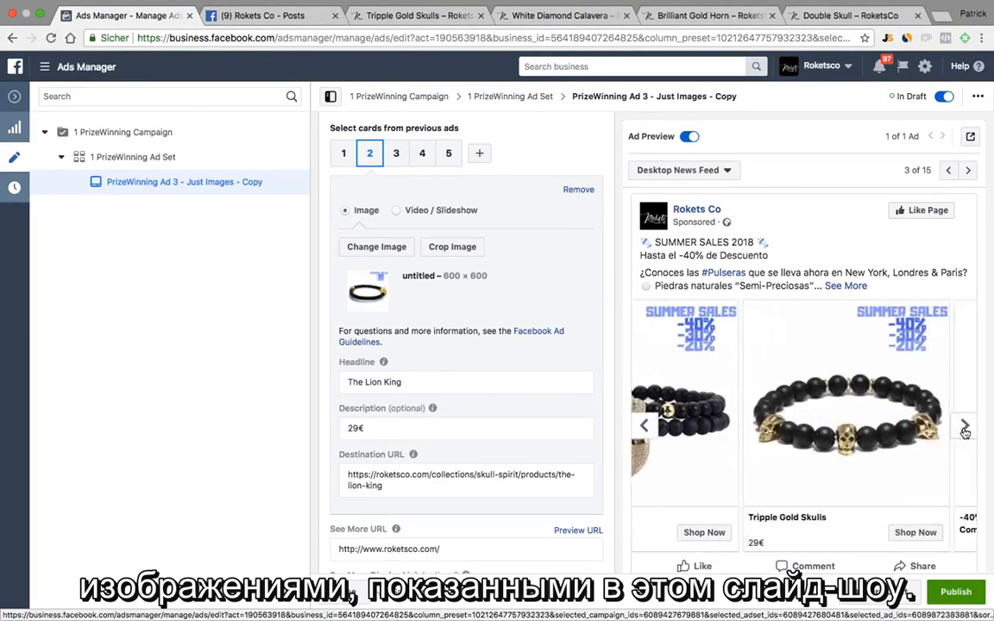
click(965, 428)
click(964, 428)
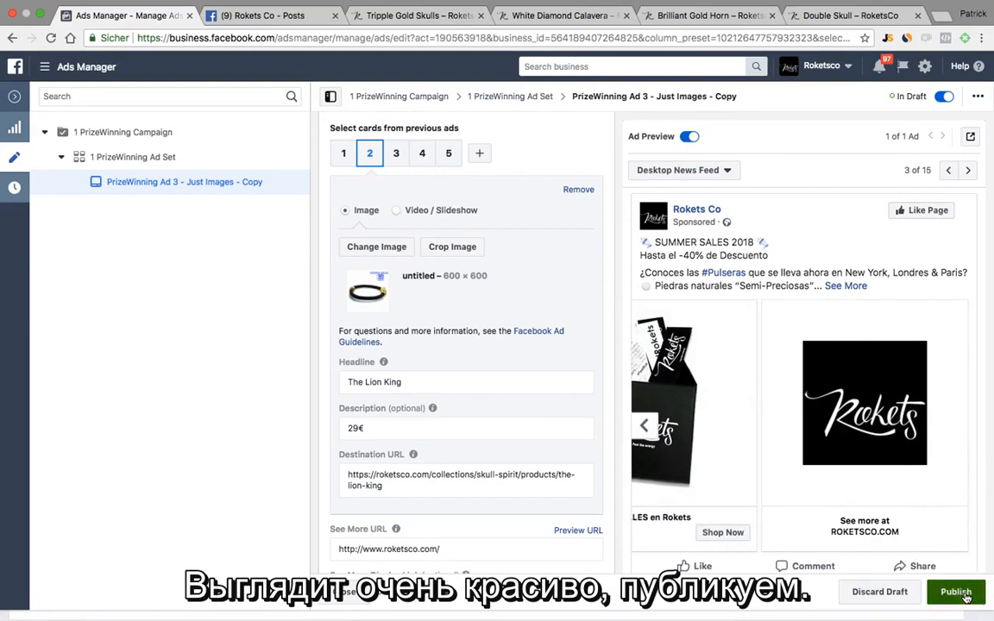
Publish the duplicated carousel ad and return to the campaign's ads list
click(956, 592)
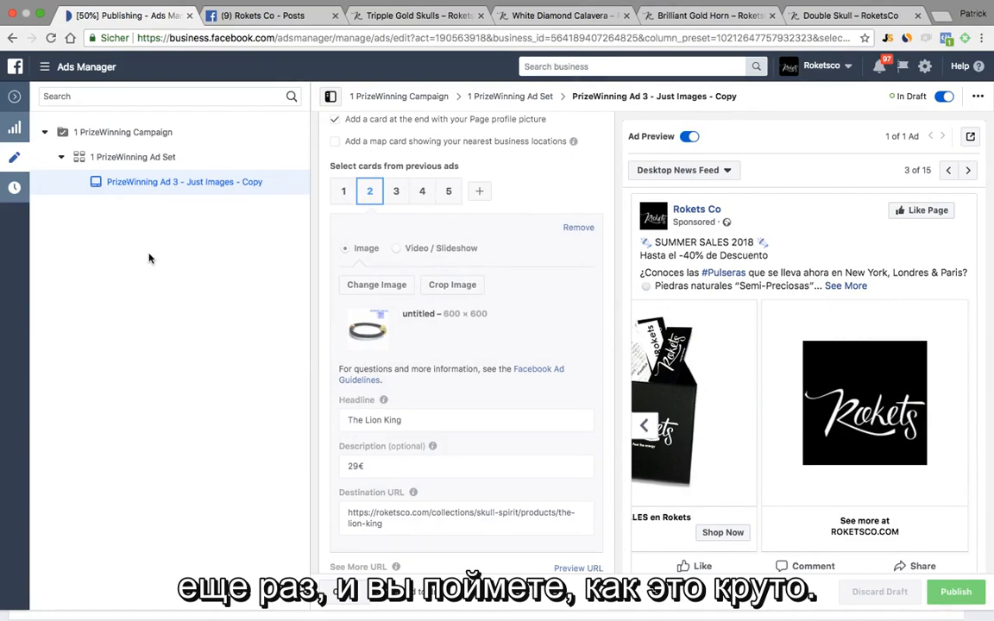
click(14, 98)
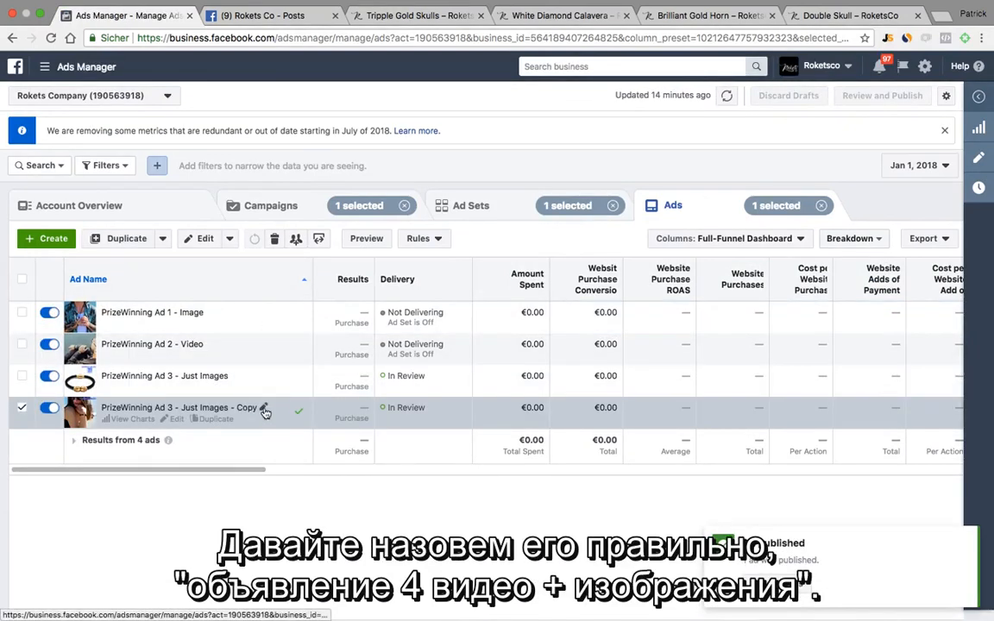
Rename the copied ad as "PrizeWinning Ad 4 - Video + Images" and publish the change
click(265, 409)
drag(252, 406, 151, 406)
text(Ad 4)
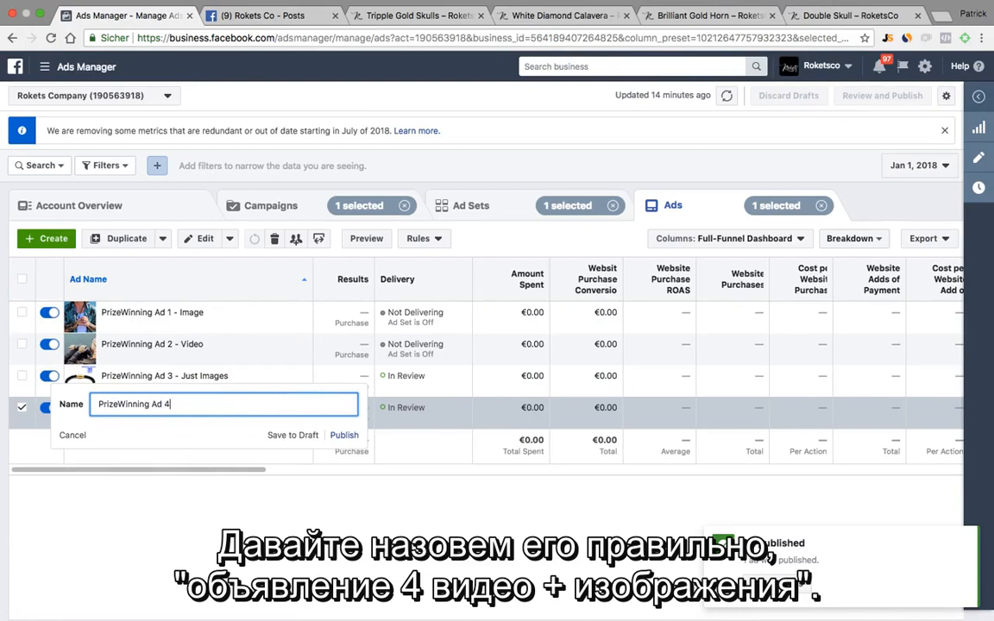
text( - Videos)
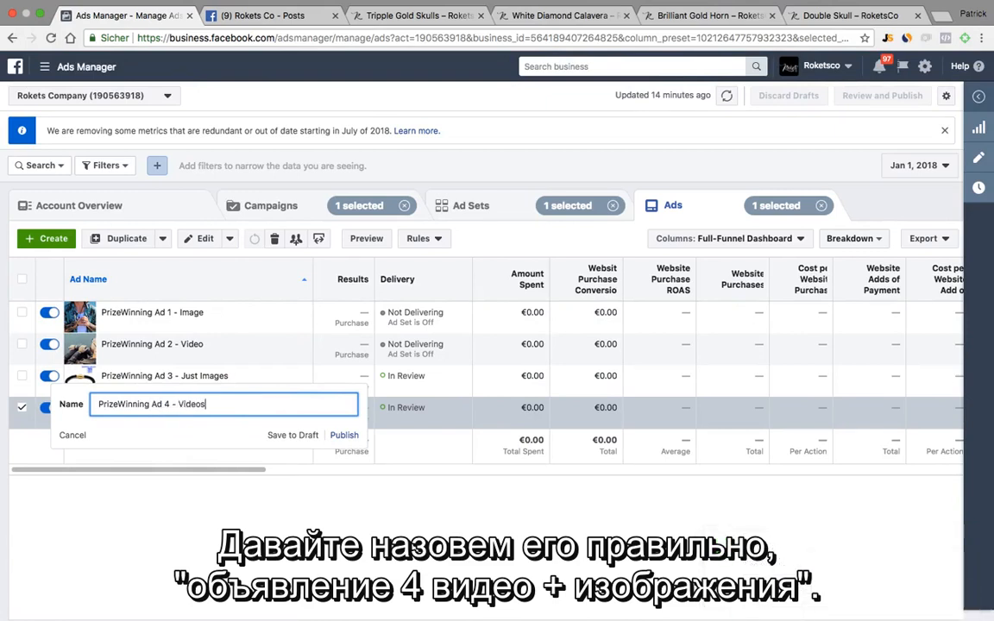
key(BackSpace)
text( + Images)
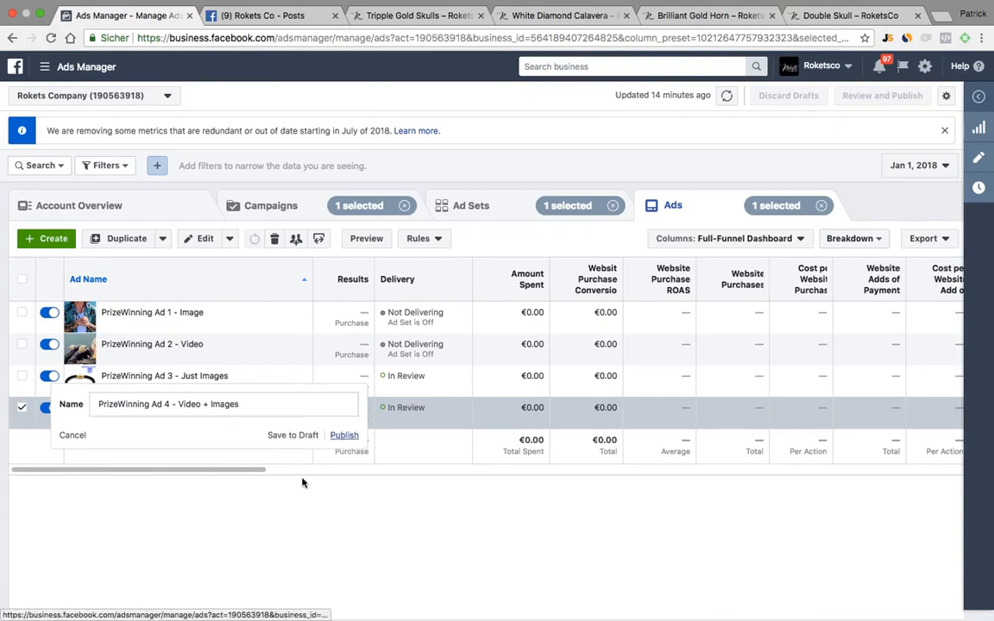
click(341, 436)
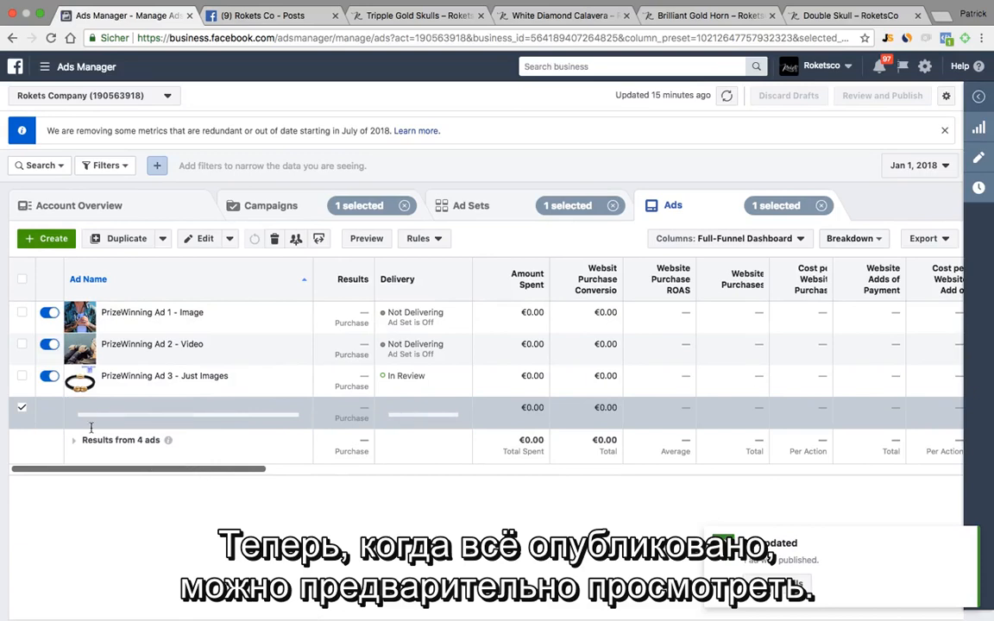
Preview the renamed ad in Desktop News Feed, play and pause the first card's video, and browse the carousel cards forward and back
click(368, 242)
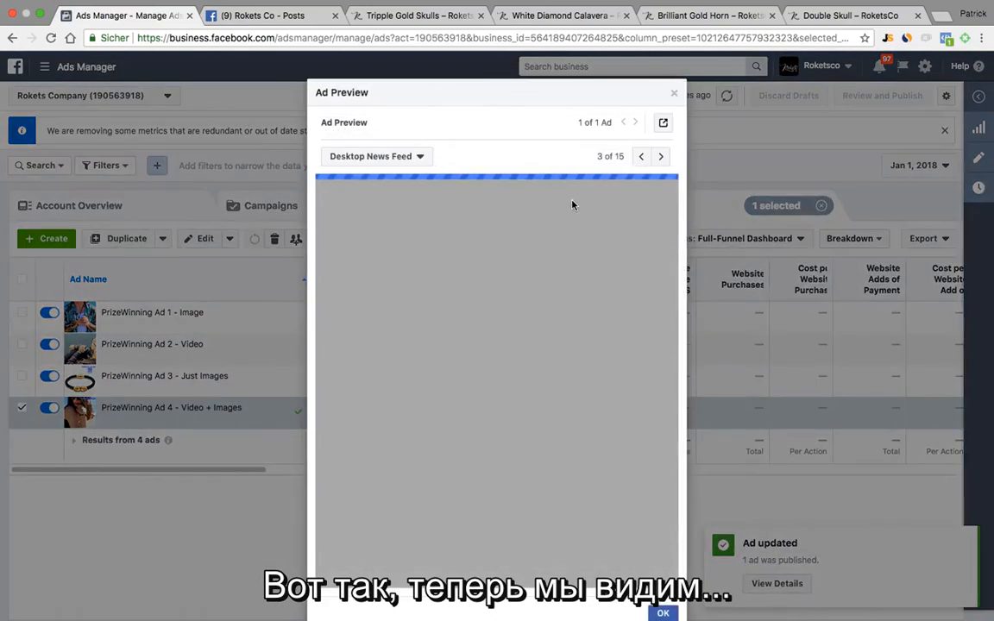
click(437, 392)
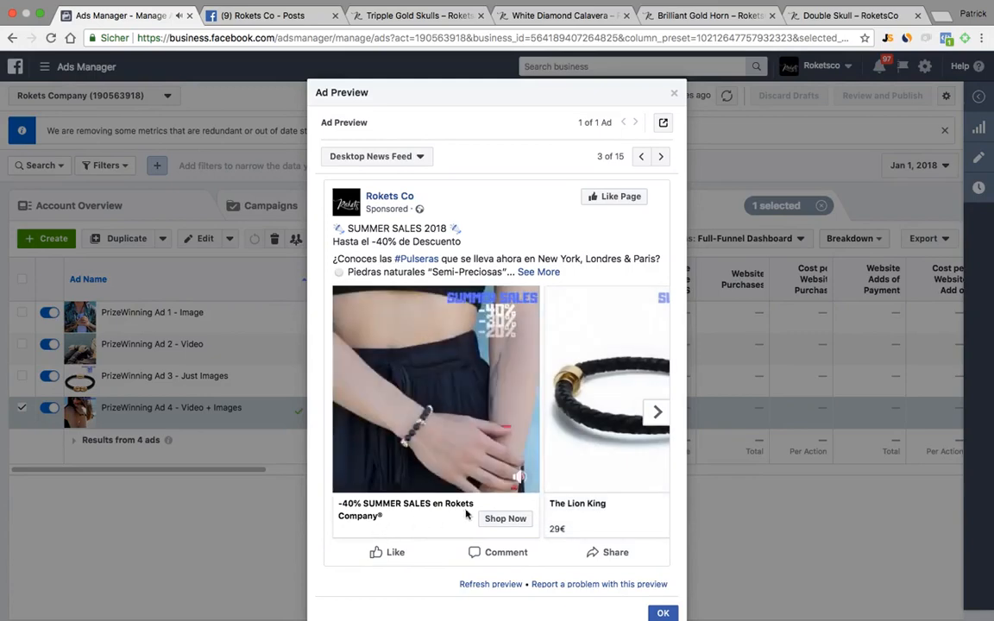
click(351, 479)
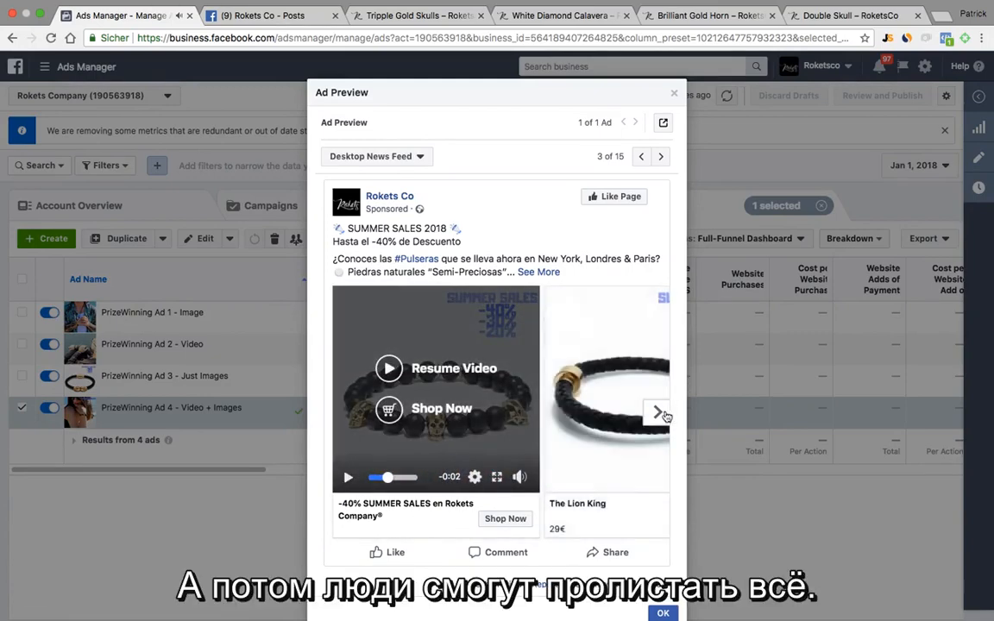
click(658, 412)
click(659, 414)
click(658, 413)
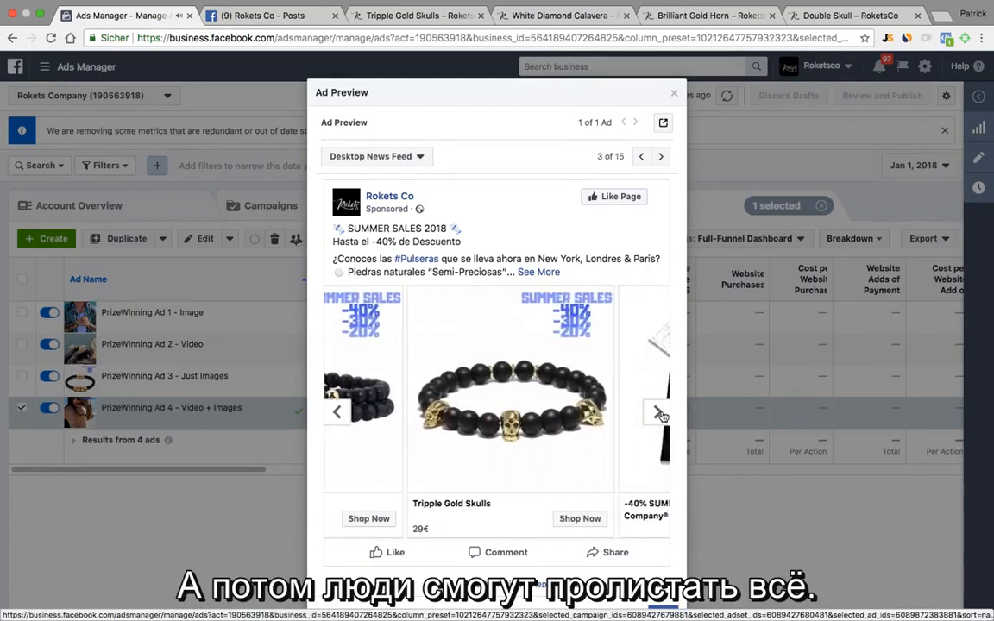
click(657, 413)
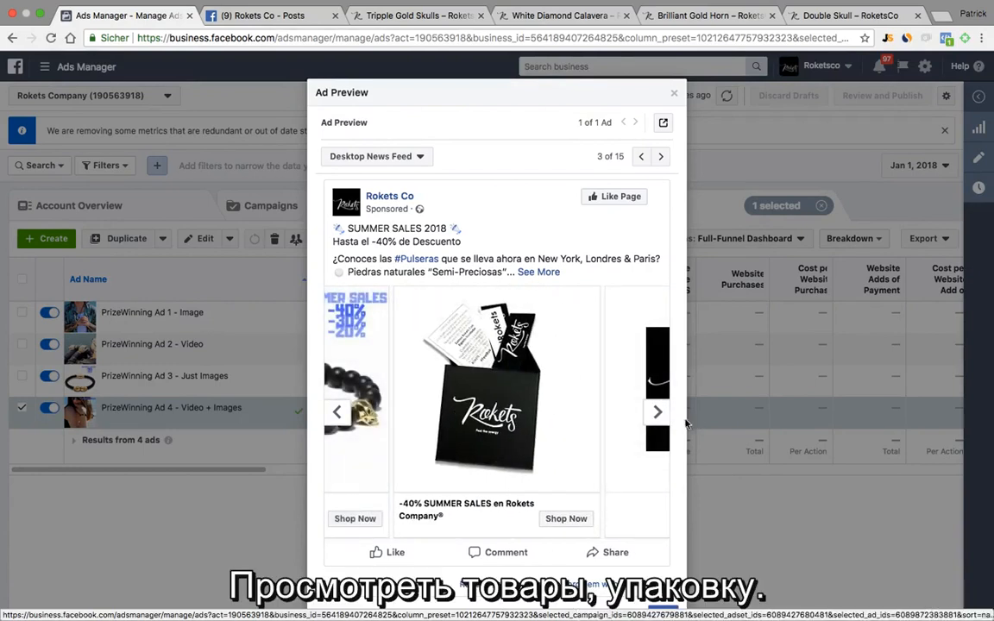
click(339, 413)
click(339, 414)
click(338, 413)
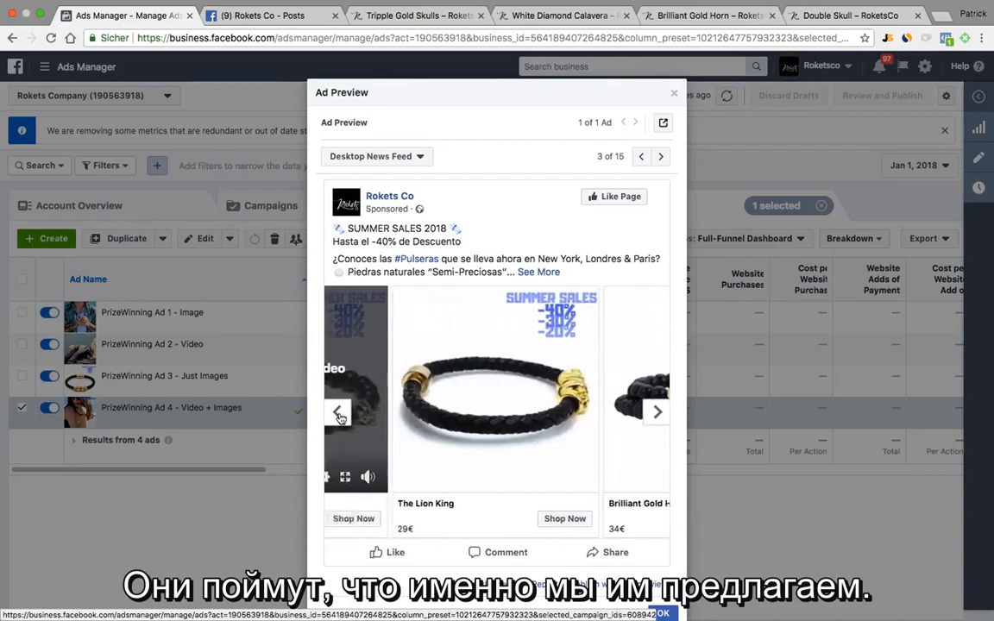
click(338, 413)
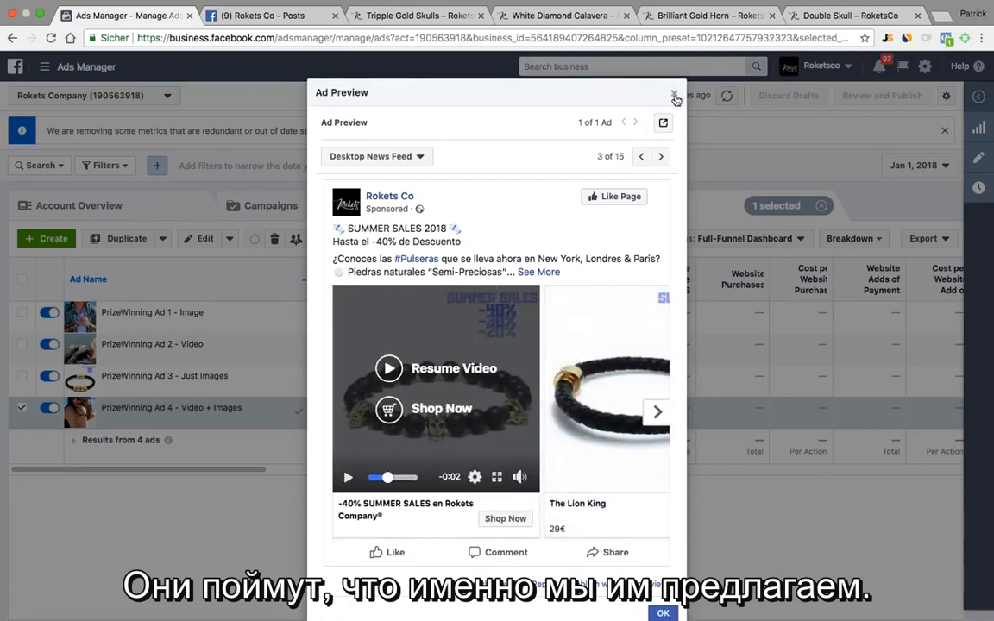